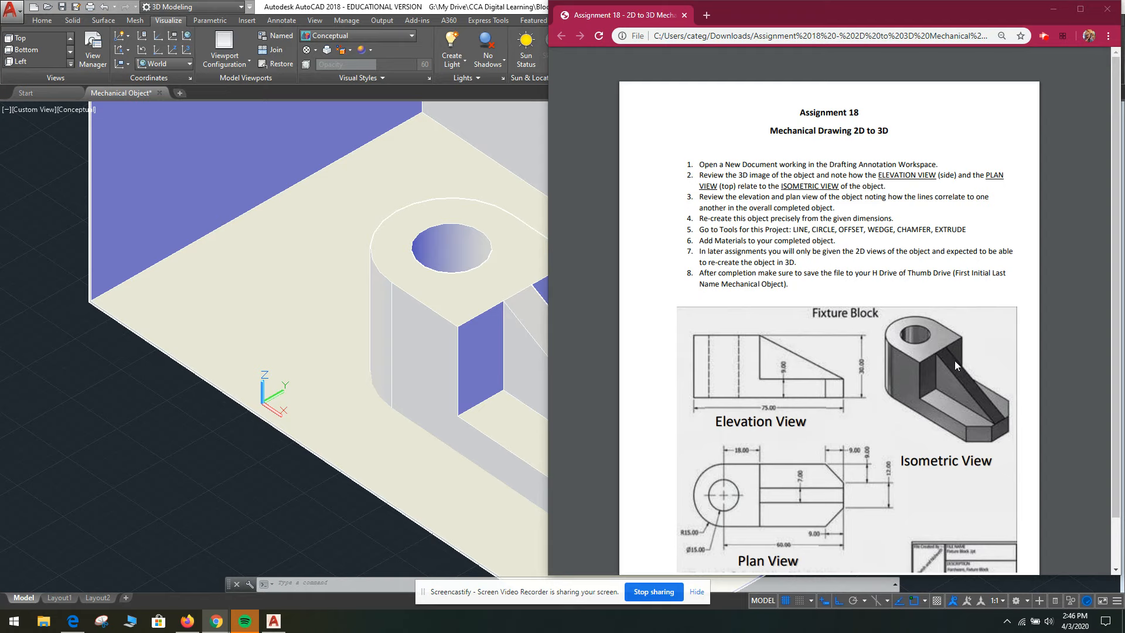
# - Switch from the assignment sheet to AutoCAD and show an empty area beside the finished model in Top view
pyautogui.scroll(-1, 843, 495)
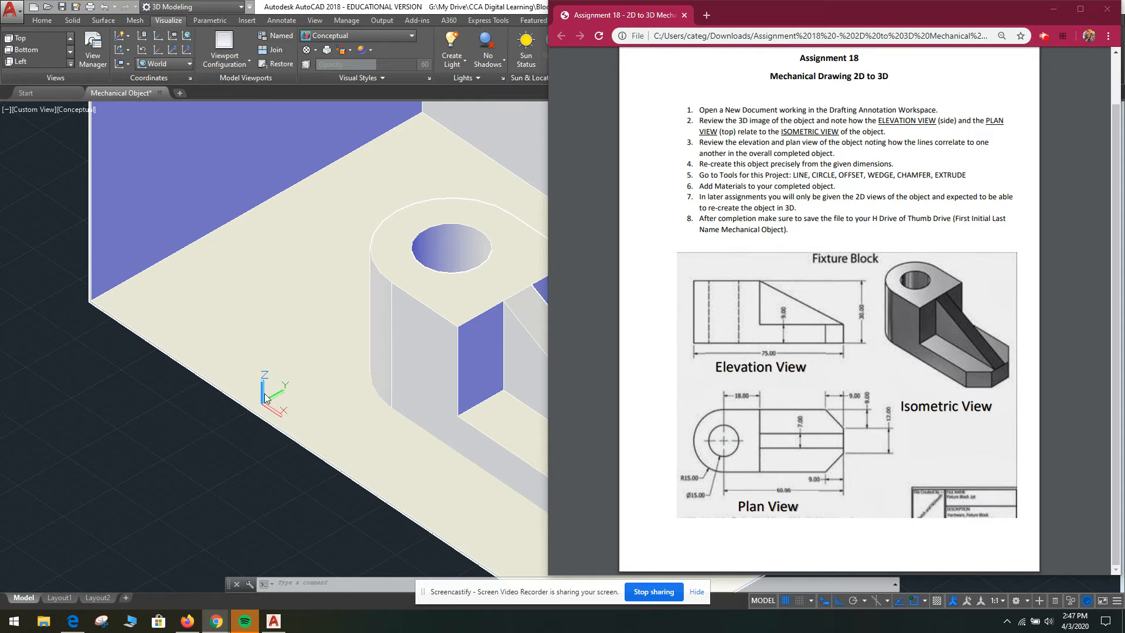
pyautogui.click(234, 455)
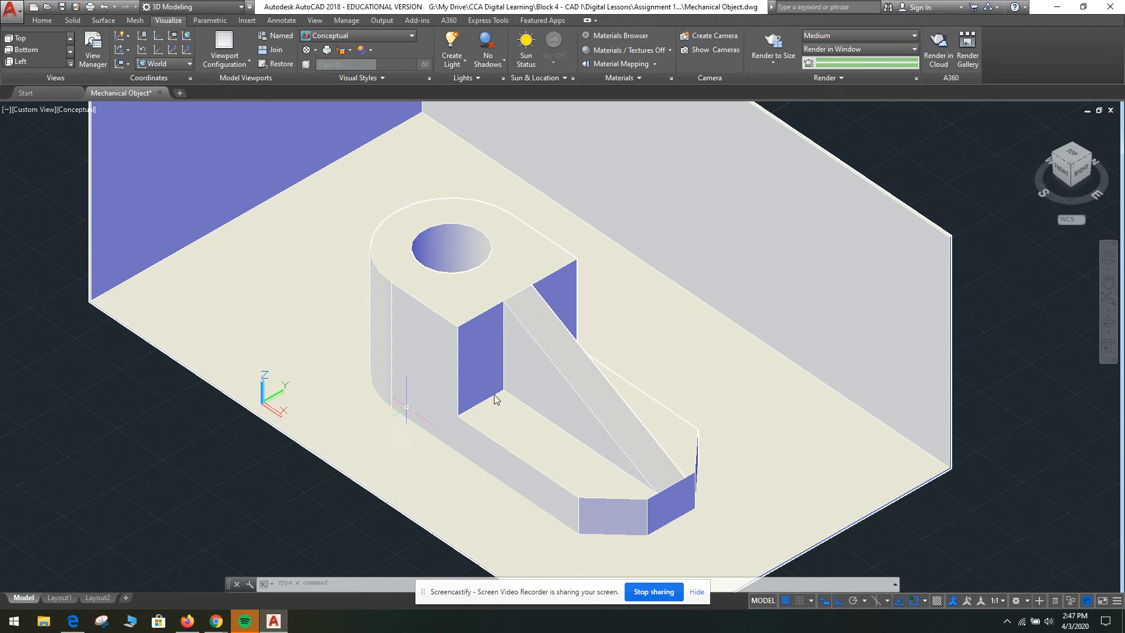
pyautogui.scroll(-3, 522, 368)
pyautogui.moveTo(520, 311); pyautogui.dragTo(822, 267, button='middle')
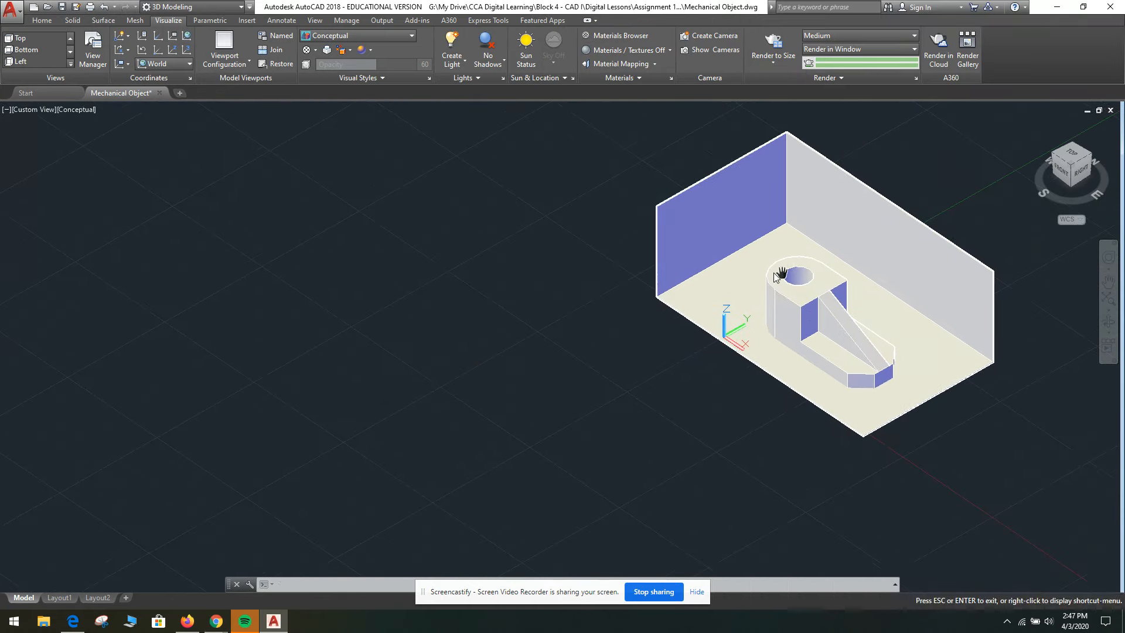
pyautogui.click(1071, 153)
pyautogui.scroll(-1, 589, 284)
pyautogui.moveTo(476, 318)
pyautogui.mouseDown(button='middle')
pyautogui.moveTo(603, 303)
pyautogui.moveTo(960, 305)
pyautogui.moveTo(626, 318)
pyautogui.moveTo(683, 316)
pyautogui.mouseUp(button='middle')
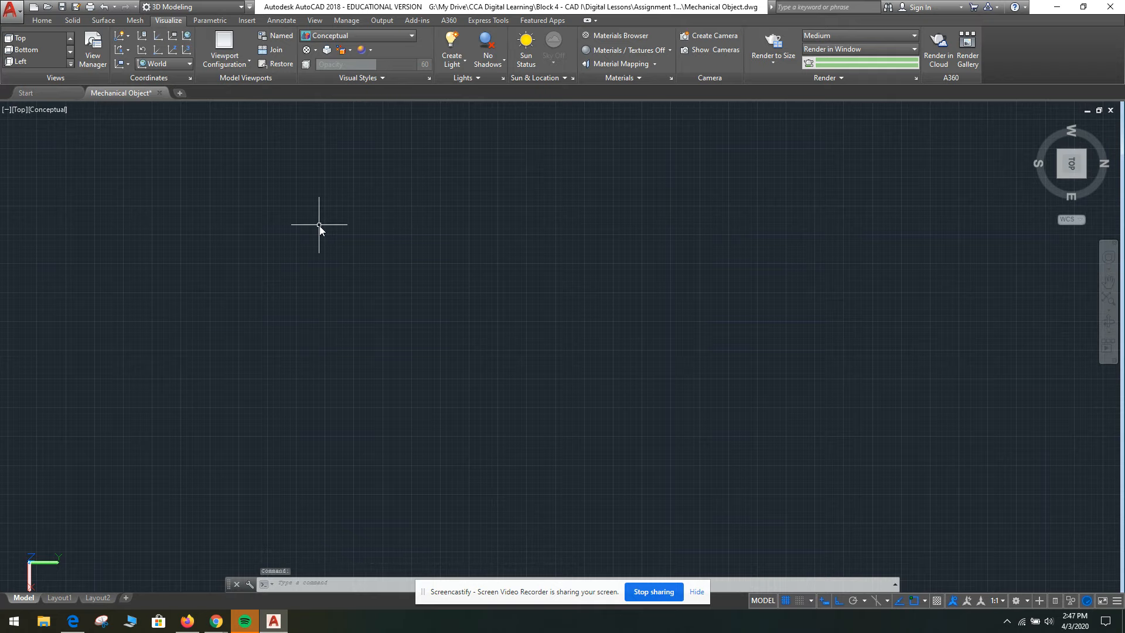
# - Change the workspace to Drafting & Annotation
pyautogui.click(47, 21)
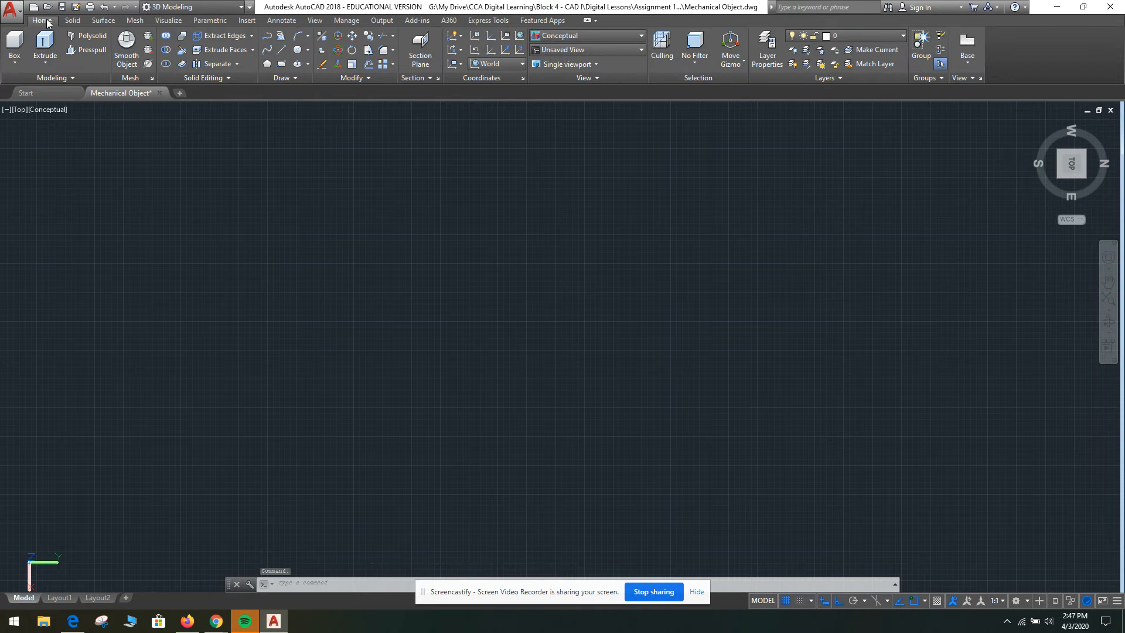
pyautogui.click(218, 8)
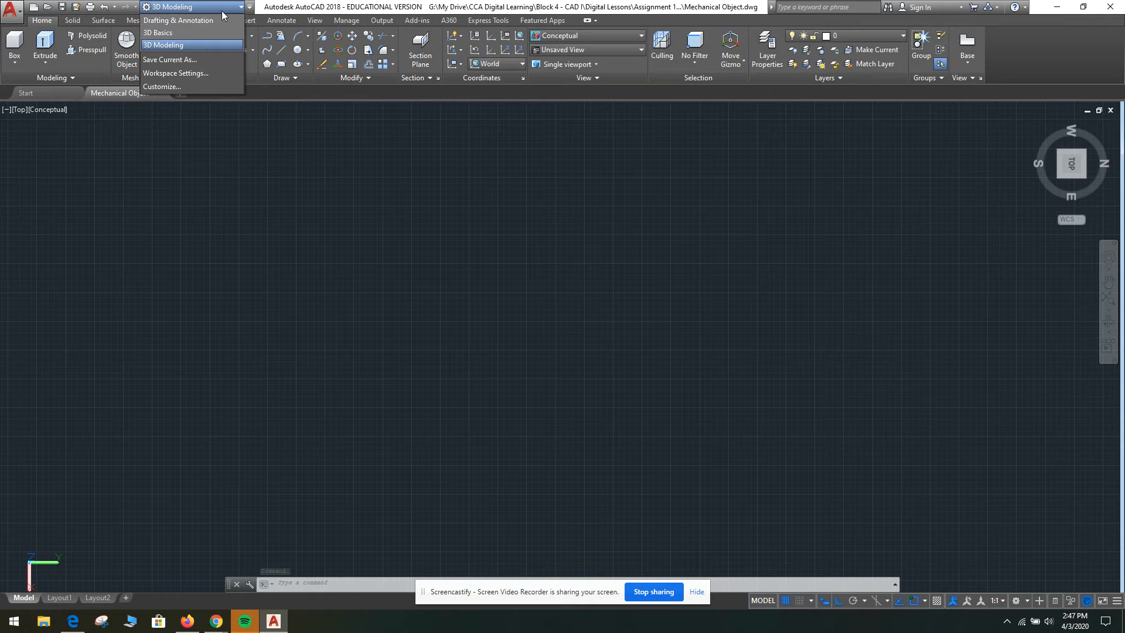
pyautogui.click(219, 22)
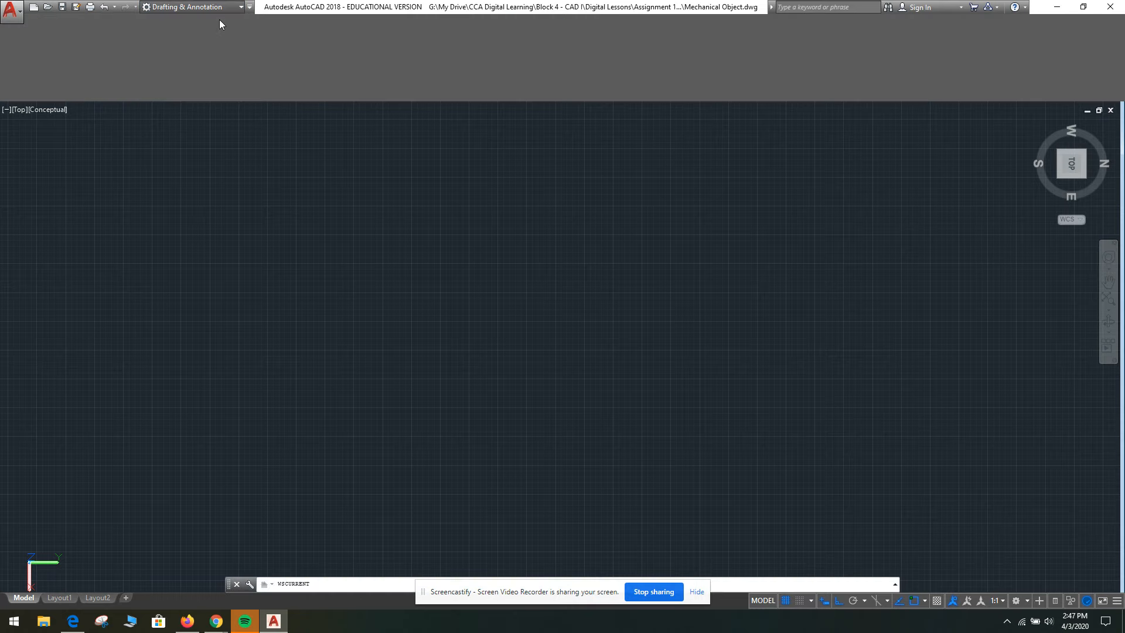
# - Draw a rectangle measuring 60 by 30 in the empty drawing area
pyautogui.click(114, 39)
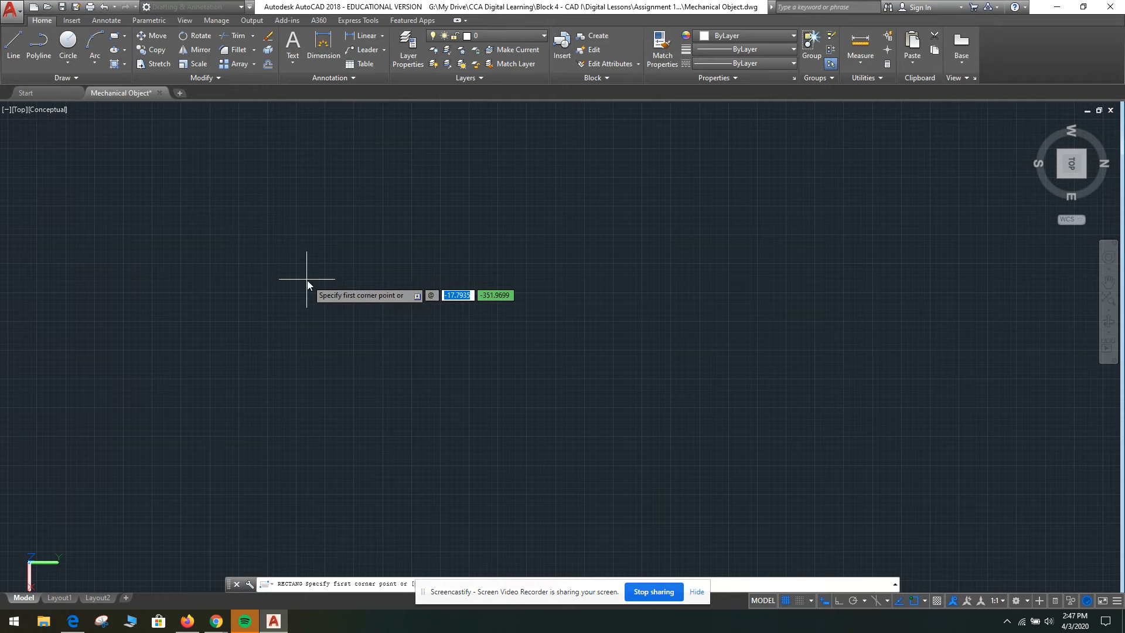
pyautogui.click(315, 225)
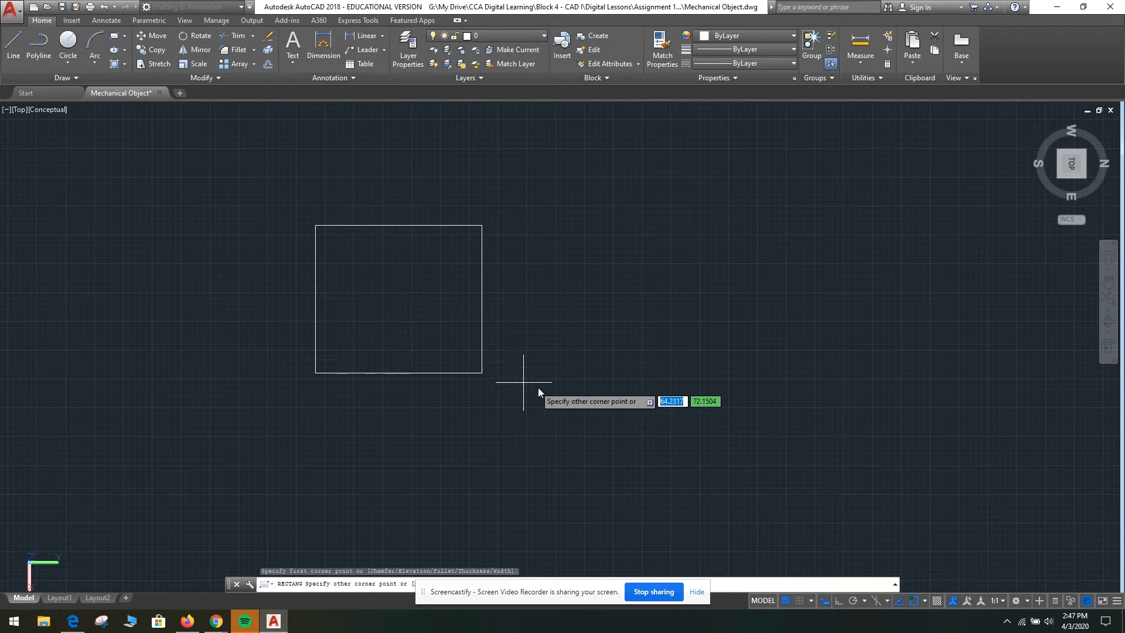
pyautogui.write('60')
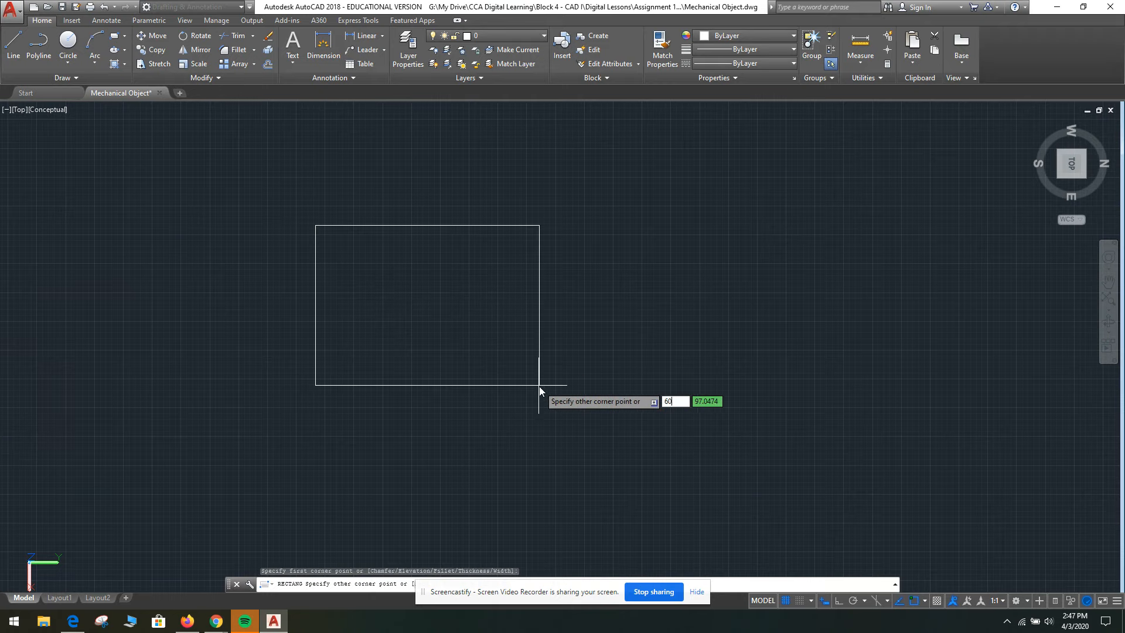
pyautogui.press('Tab')
pyautogui.write('30')
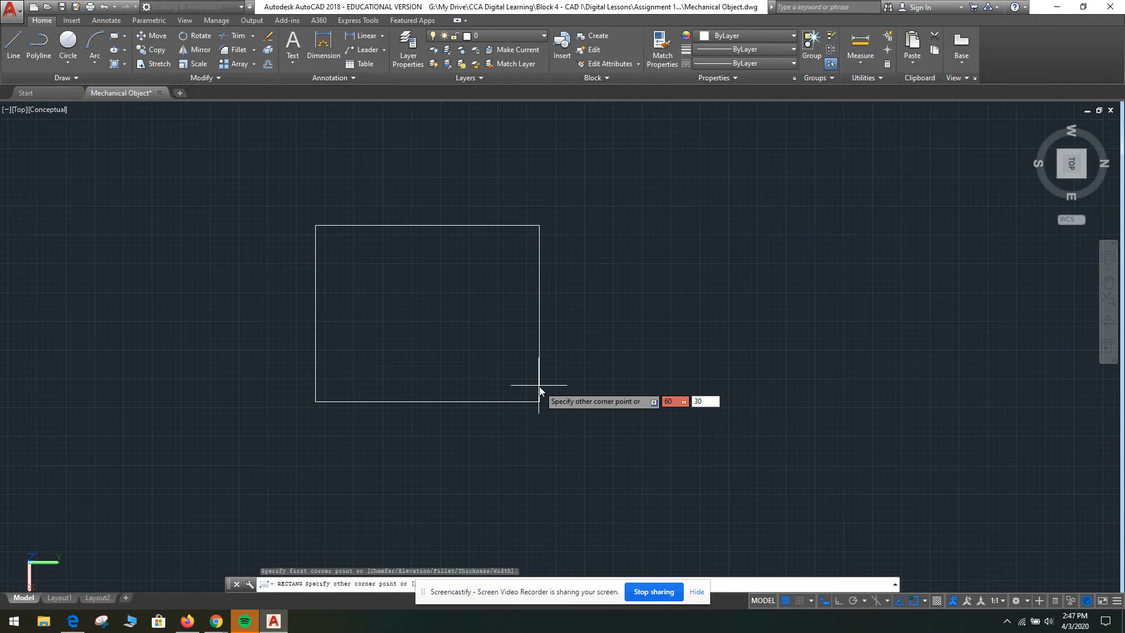
pyautogui.press('Return')
# - Rotate the rectangle a quarter turn about its lower-right corner so its long side runs horizontally
pyautogui.click(433, 418)
pyautogui.click(233, 196)
pyautogui.write('ro')
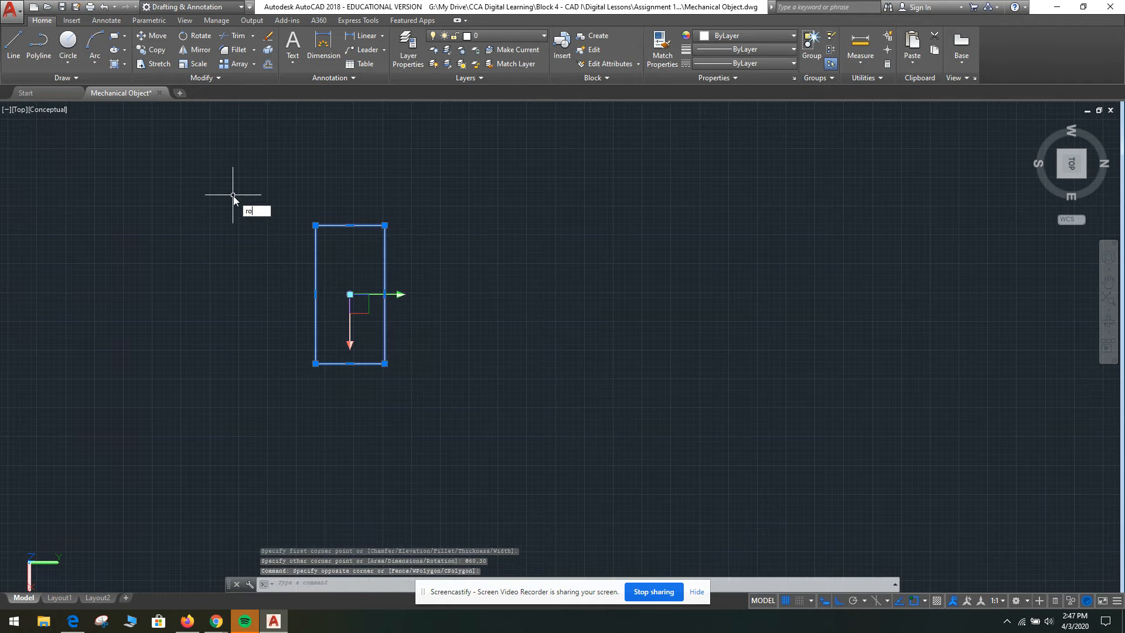
pyautogui.press('Return')
pyautogui.click(385, 365)
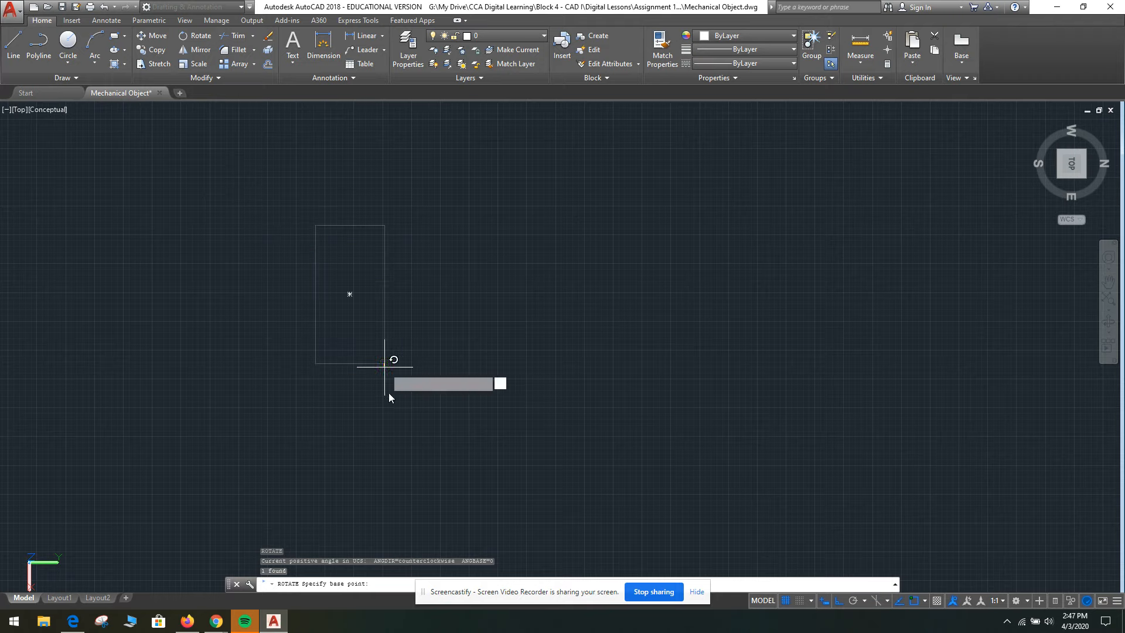
pyautogui.click(149, 346)
pyautogui.scroll(3, 454, 349)
pyautogui.moveTo(451, 344); pyautogui.dragTo(557, 377, button='middle')
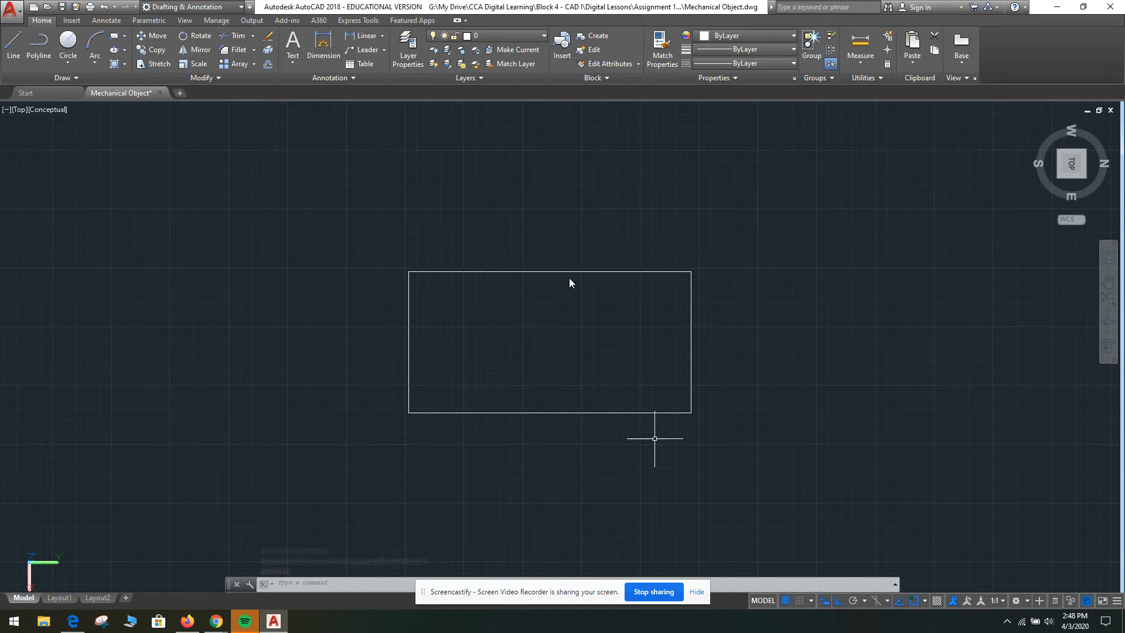
# - Consult the plan view in the Chrome assignment sheet and draw a circle of radius 7.5 centred on the midpoint of the rectangle's left edge
pyautogui.moveTo(222, 628)
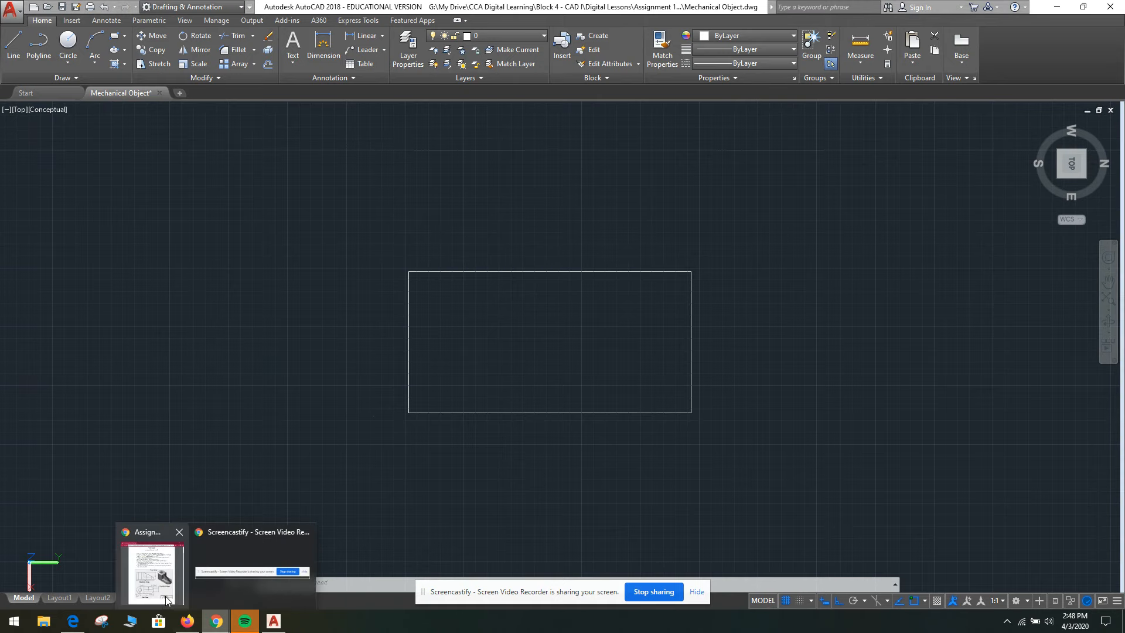
pyautogui.click(152, 572)
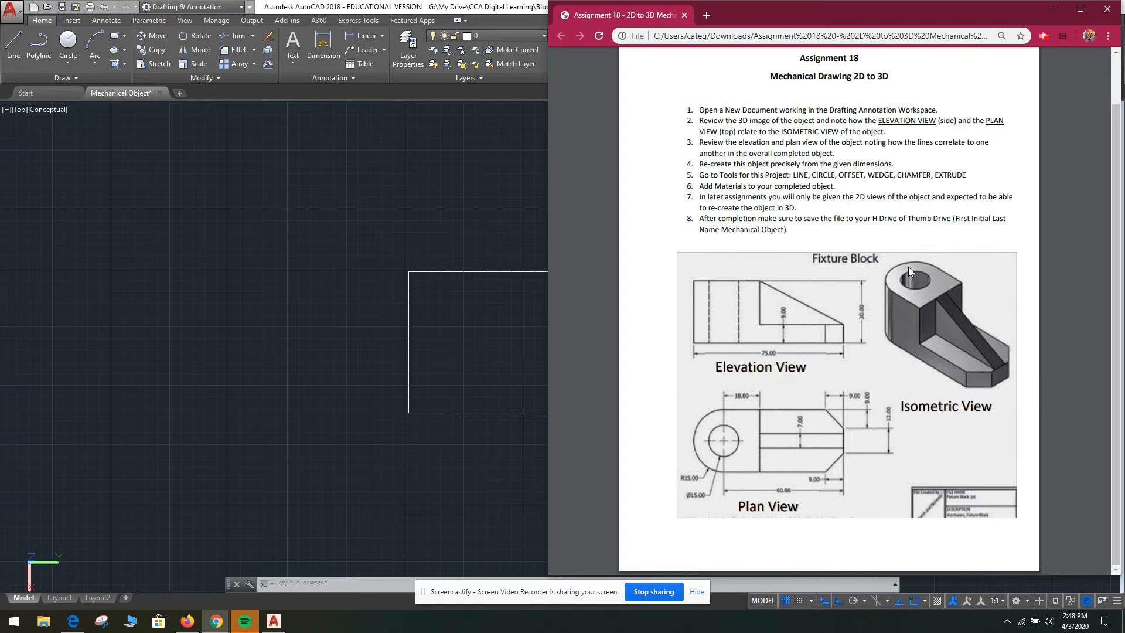
pyautogui.click(499, 335)
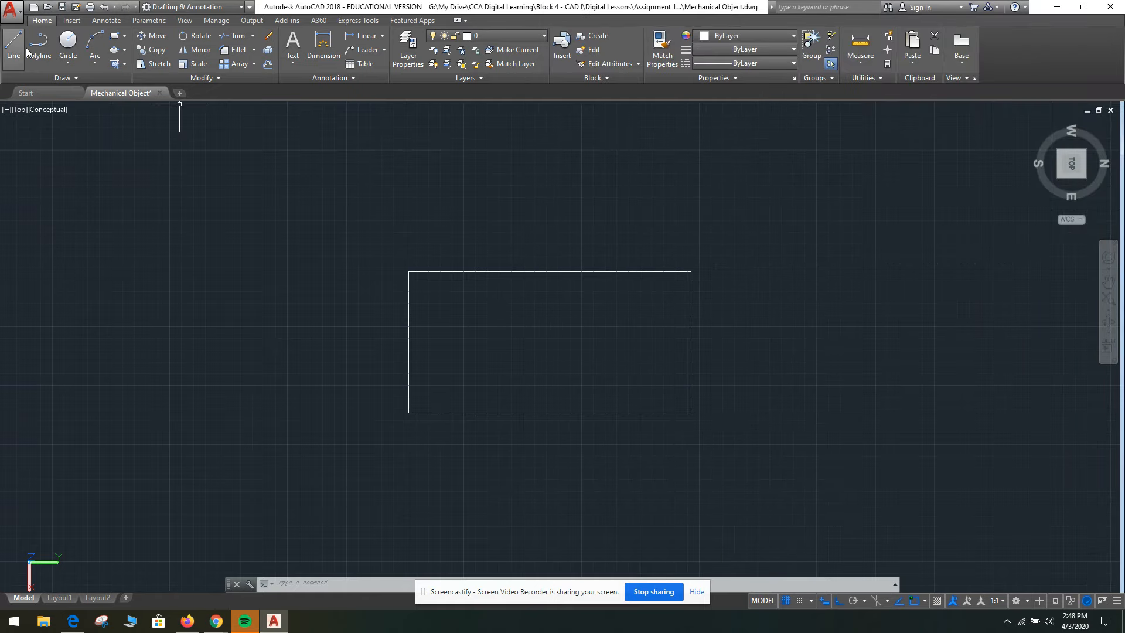
pyautogui.click(216, 627)
pyautogui.click(171, 568)
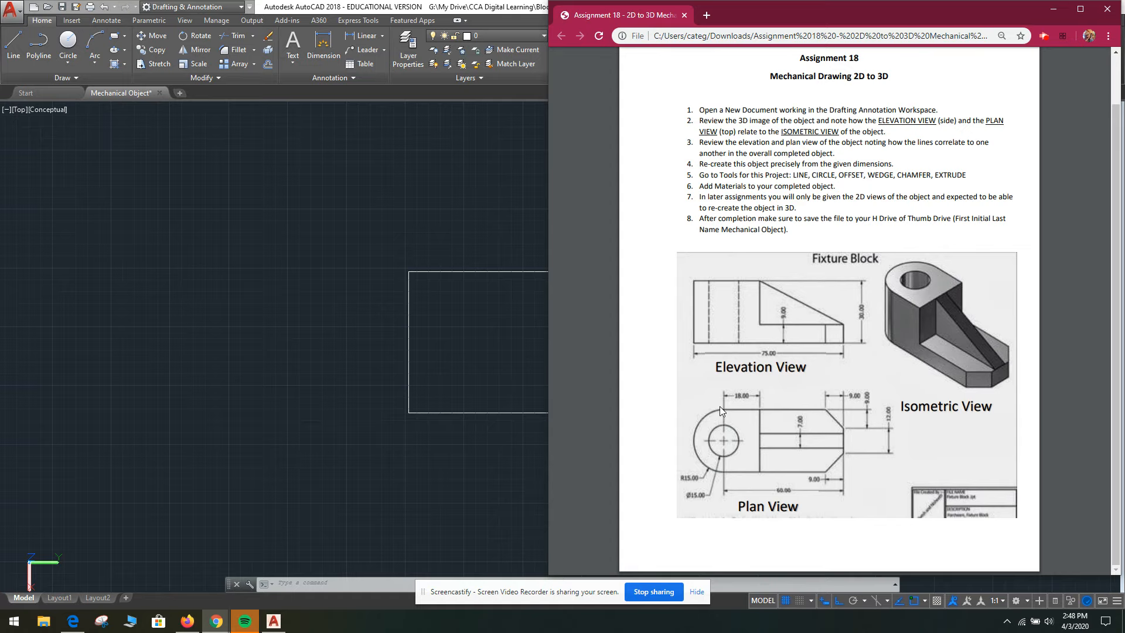
pyautogui.click(512, 299)
pyautogui.click(68, 44)
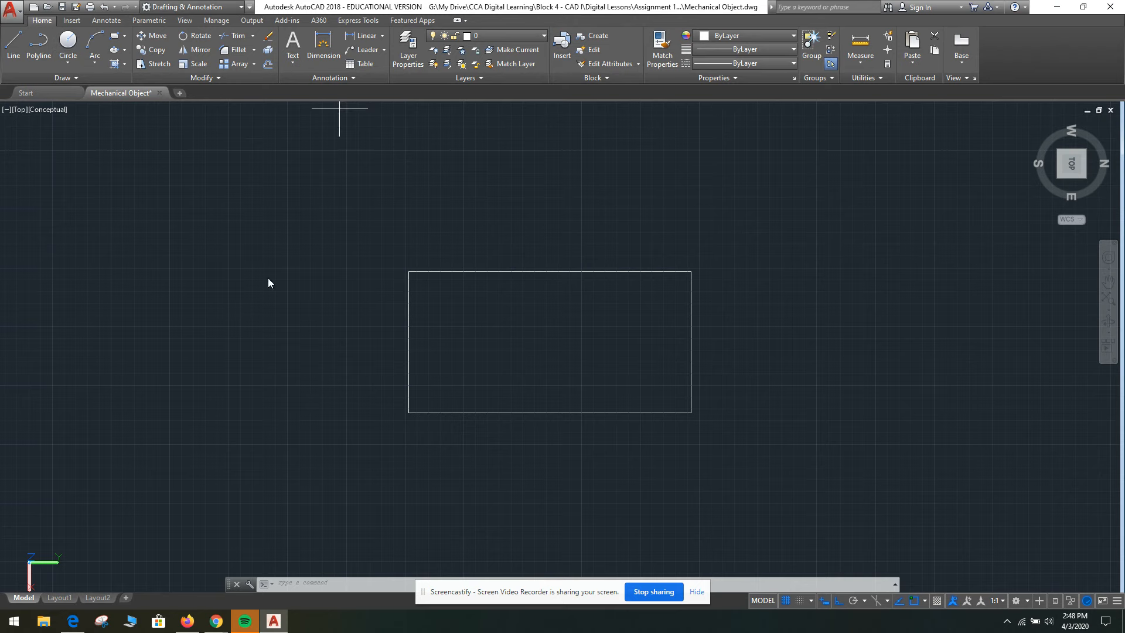
pyautogui.click(409, 343)
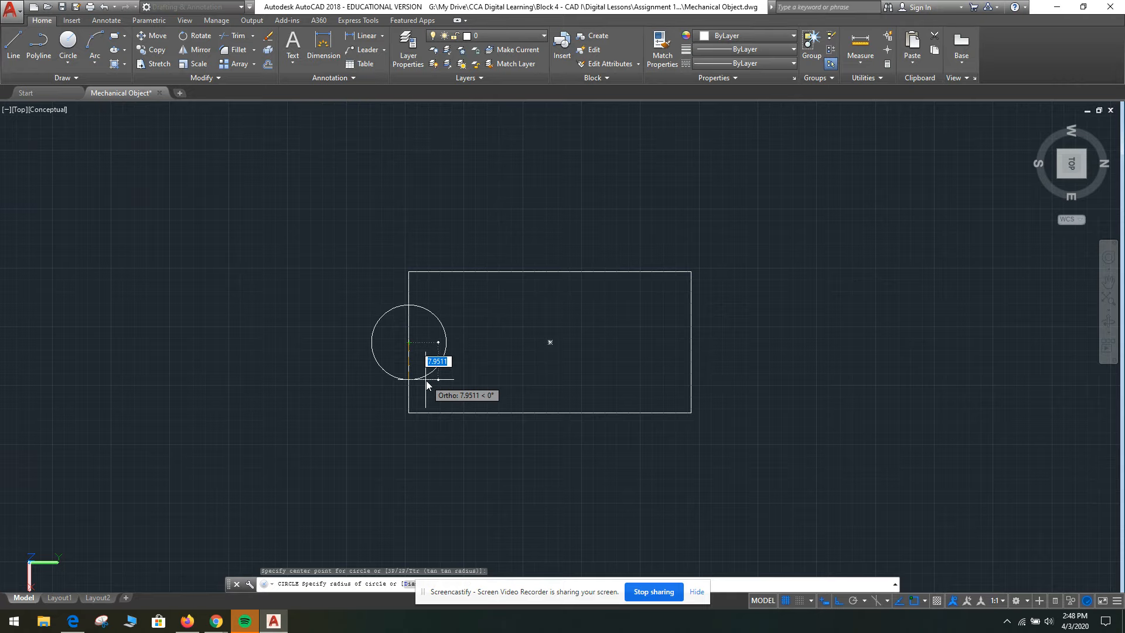
pyautogui.write('7.5')
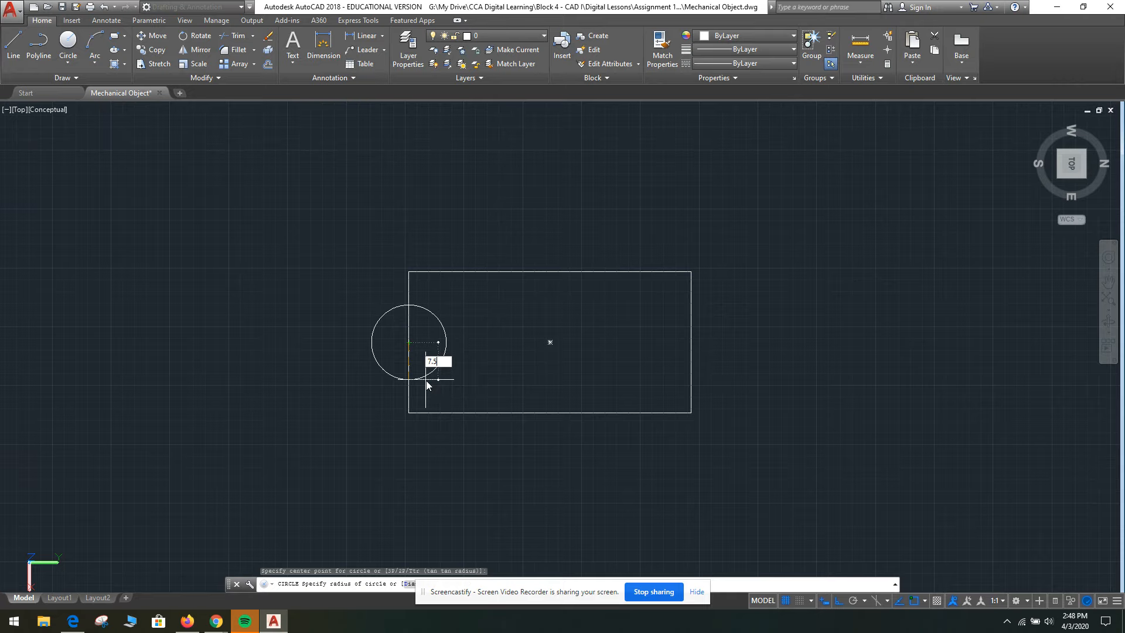
pyautogui.press('Return')
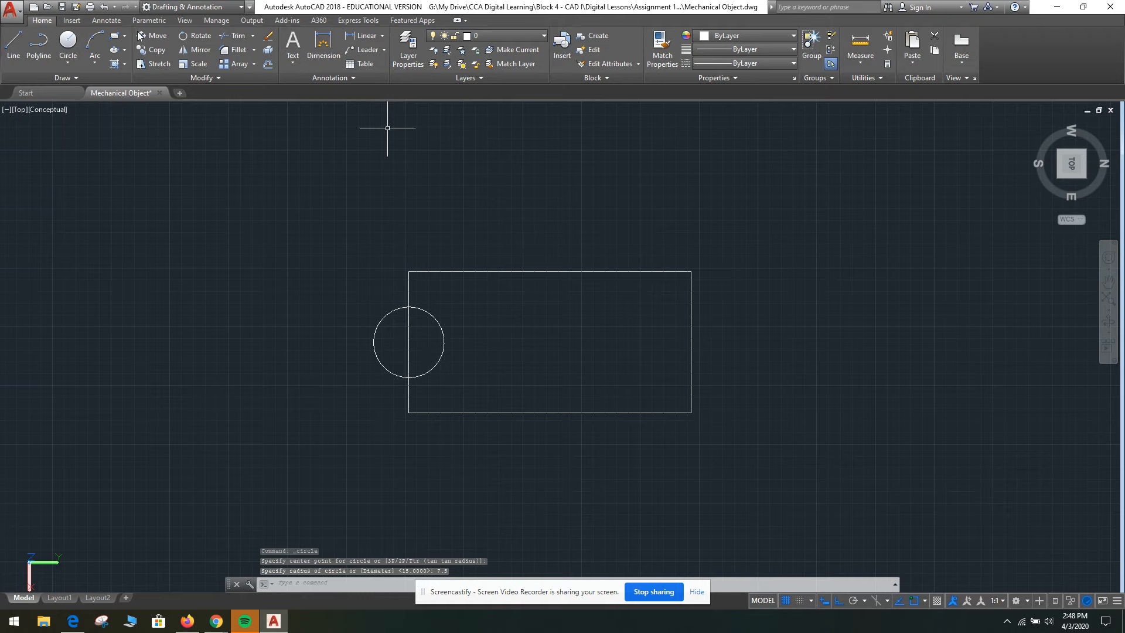
# - Draw a 2-Point circle whose diameter spans the two end points of the rectangle's left edge
pyautogui.click(67, 62)
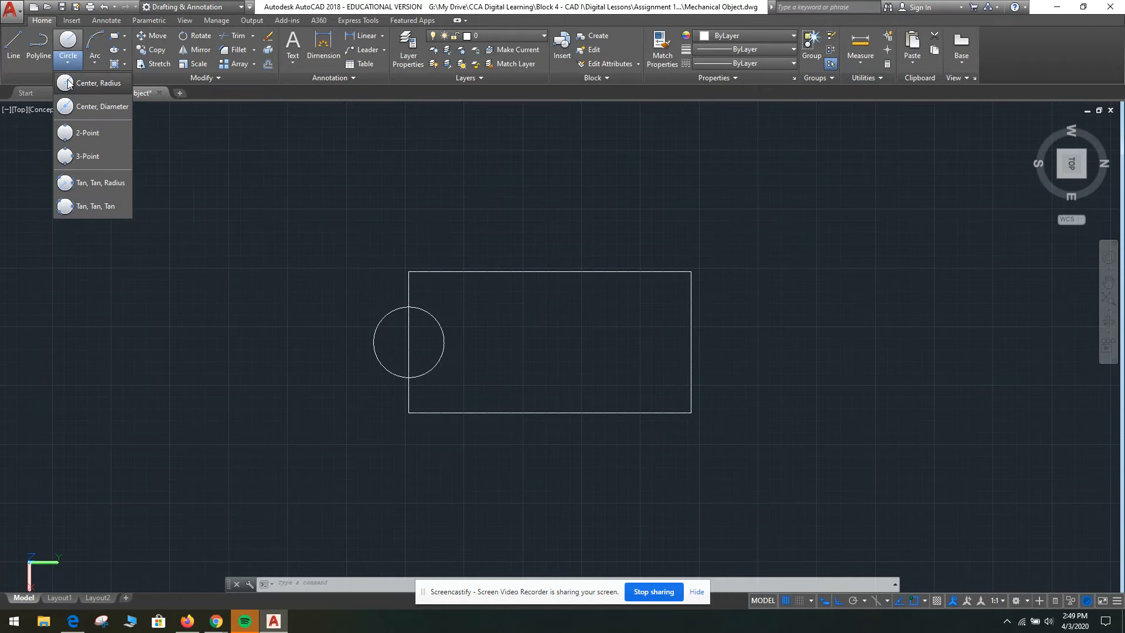
pyautogui.click(92, 133)
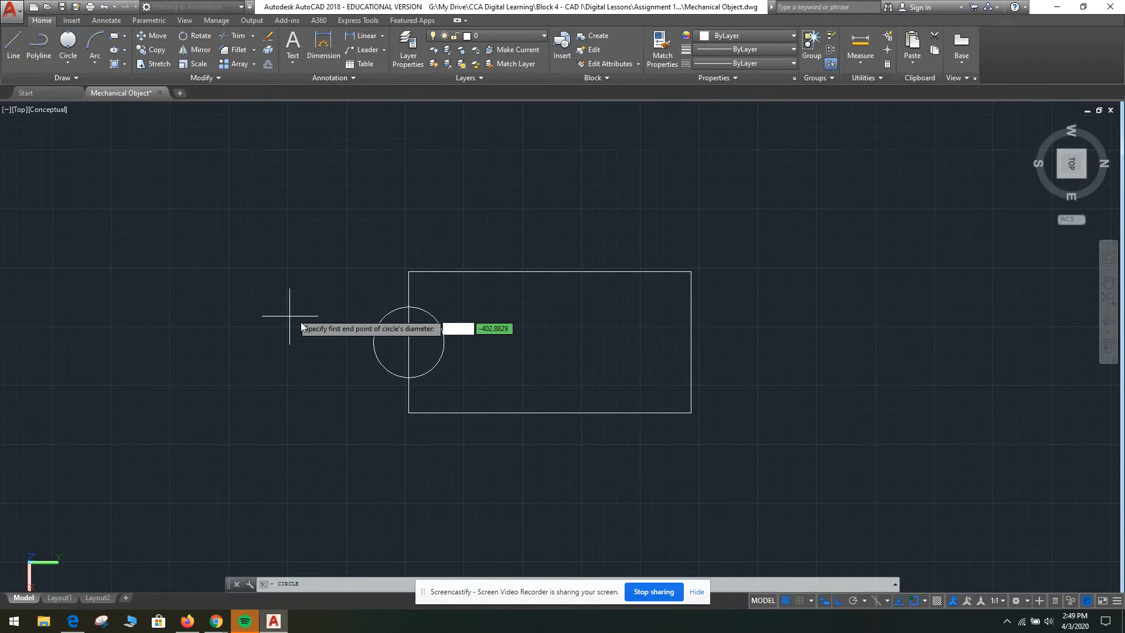
pyautogui.click(409, 271)
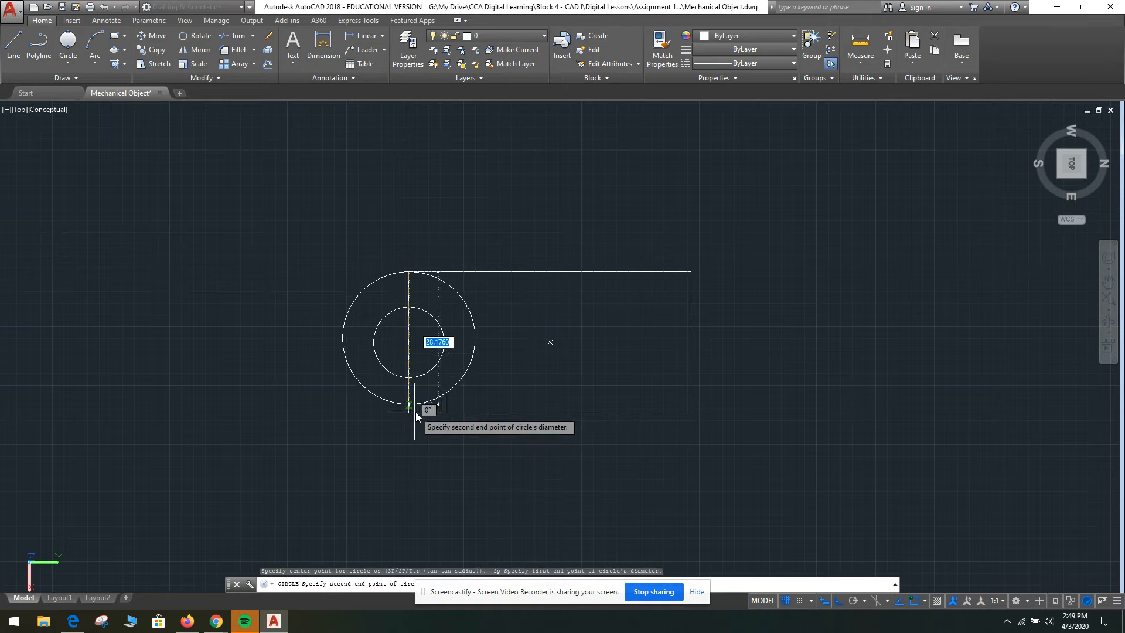
pyautogui.click(410, 413)
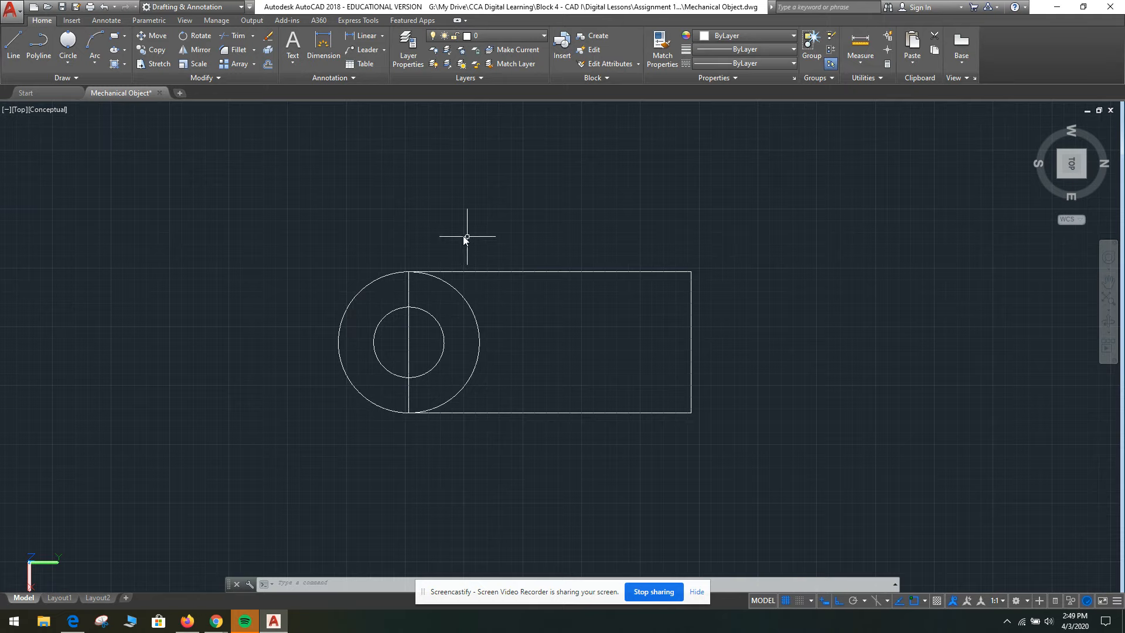
pyautogui.click(66, 68)
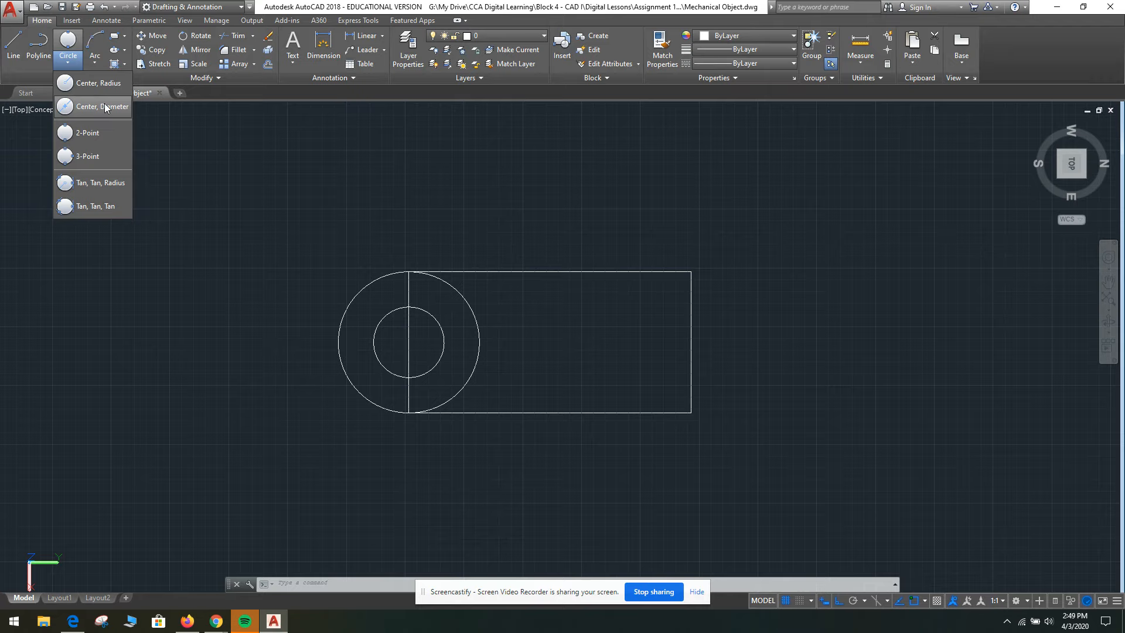
pyautogui.click(494, 230)
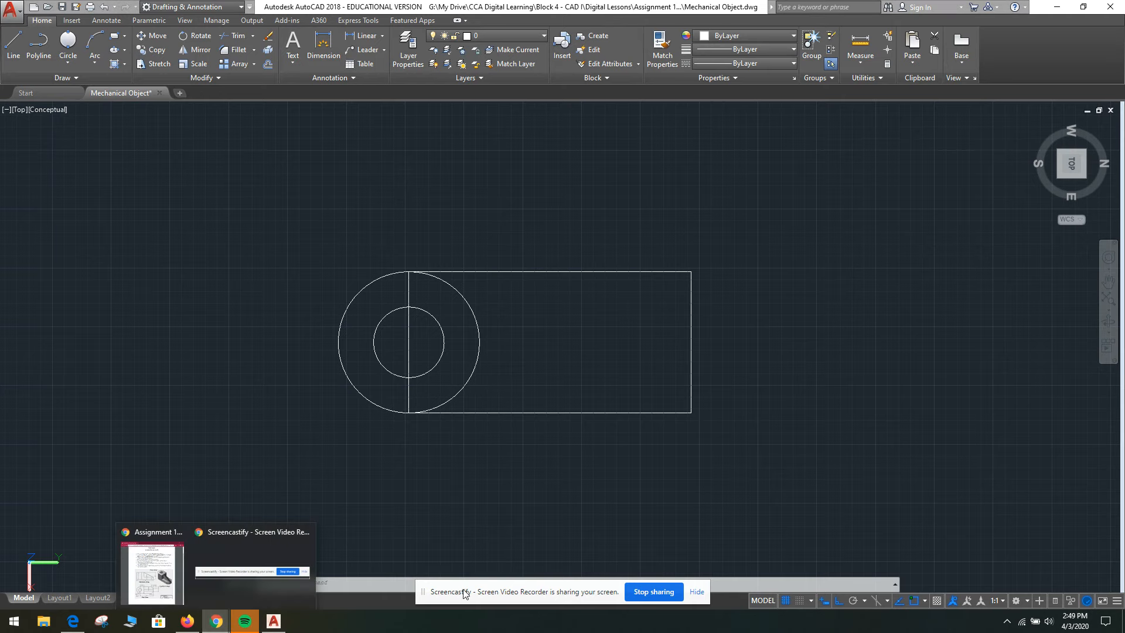
pyautogui.click(152, 571)
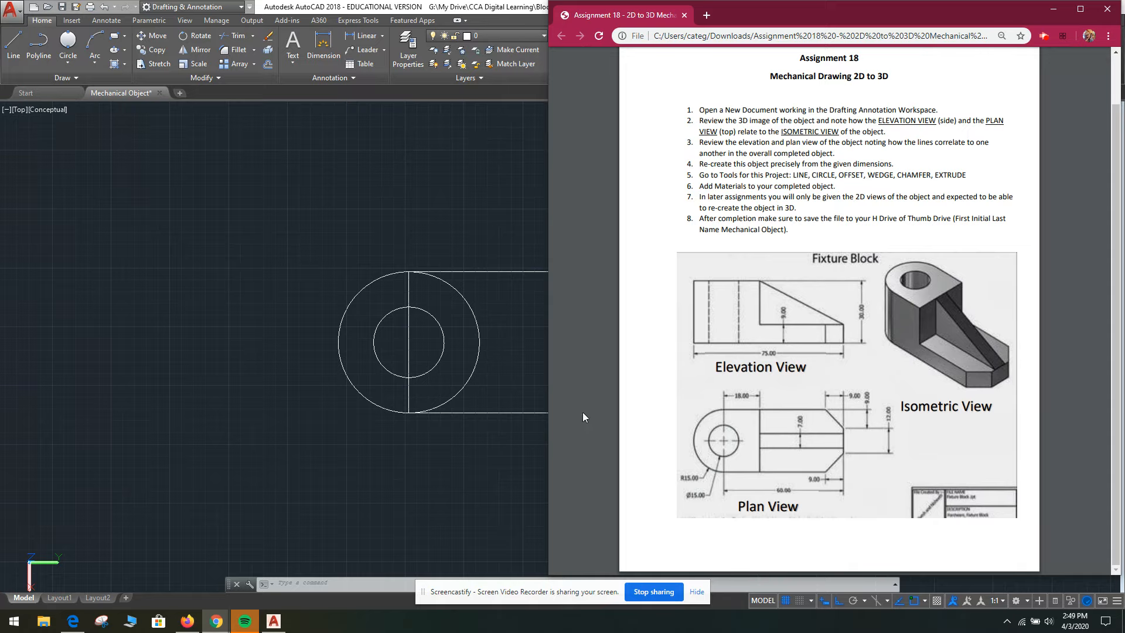
pyautogui.click(480, 256)
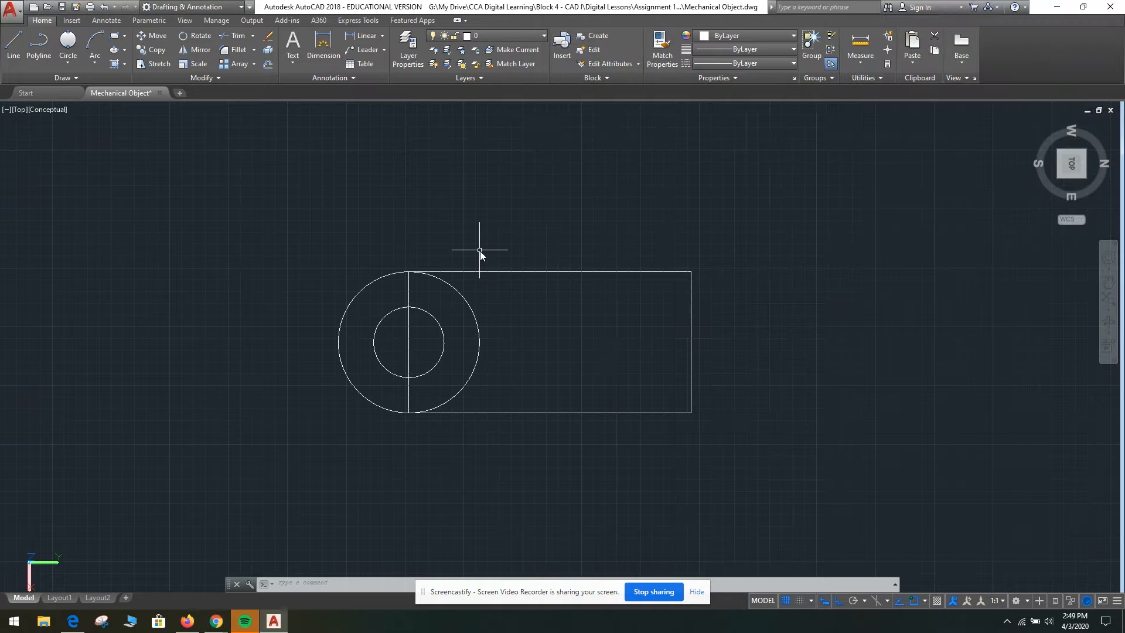
pyautogui.write('trim')
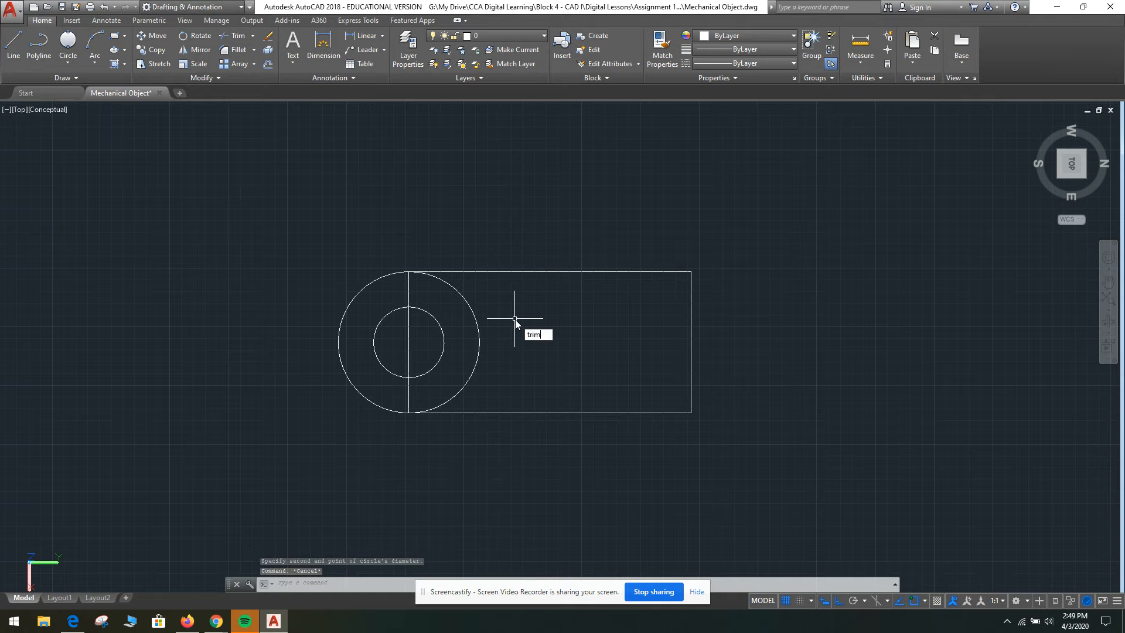
pyautogui.press('Return')
pyautogui.click(516, 320)
pyautogui.click(476, 251)
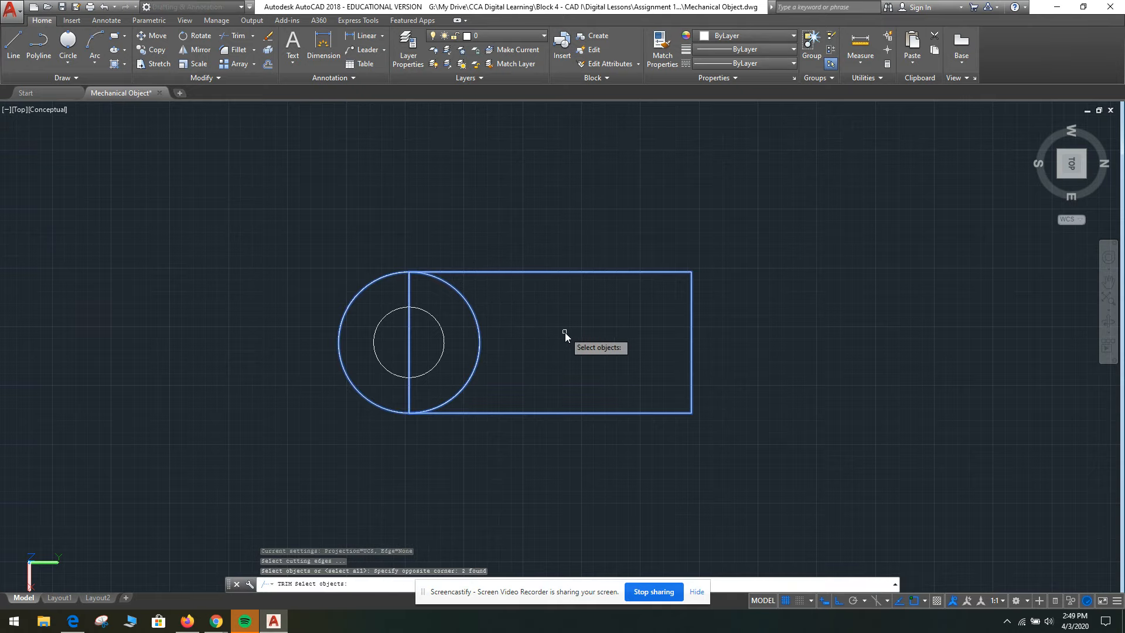
pyautogui.press('Escape')
# - Trim away the half of the large circle inside the rectangle, using the rectangle as the cutting edge
pyautogui.press('Return')
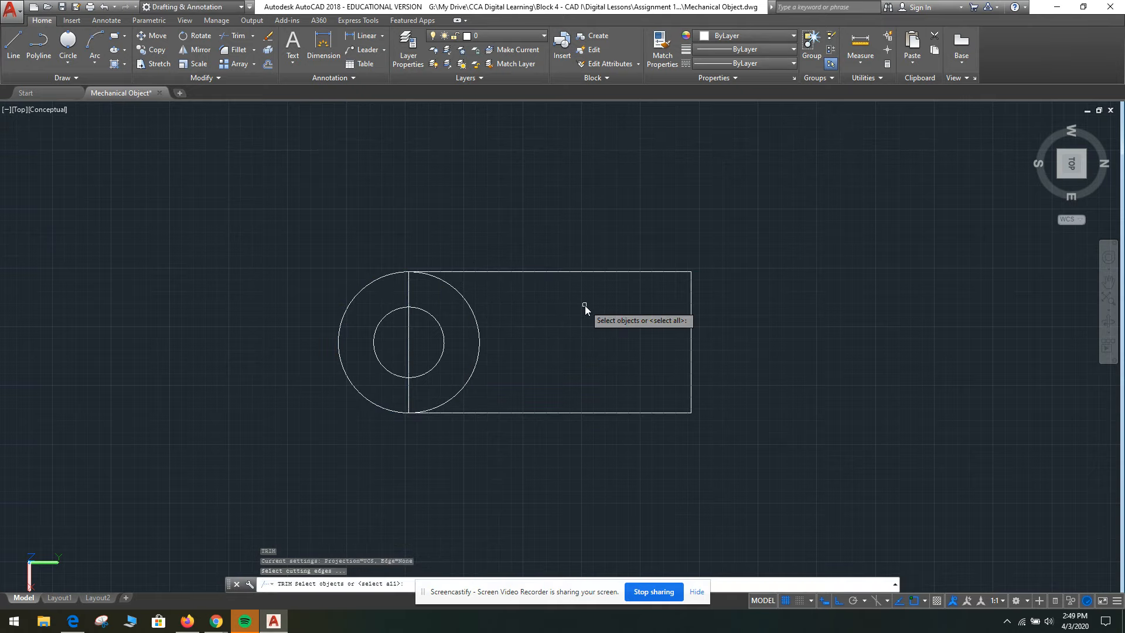
pyautogui.click(554, 271)
pyautogui.press('Return')
pyautogui.click(516, 371)
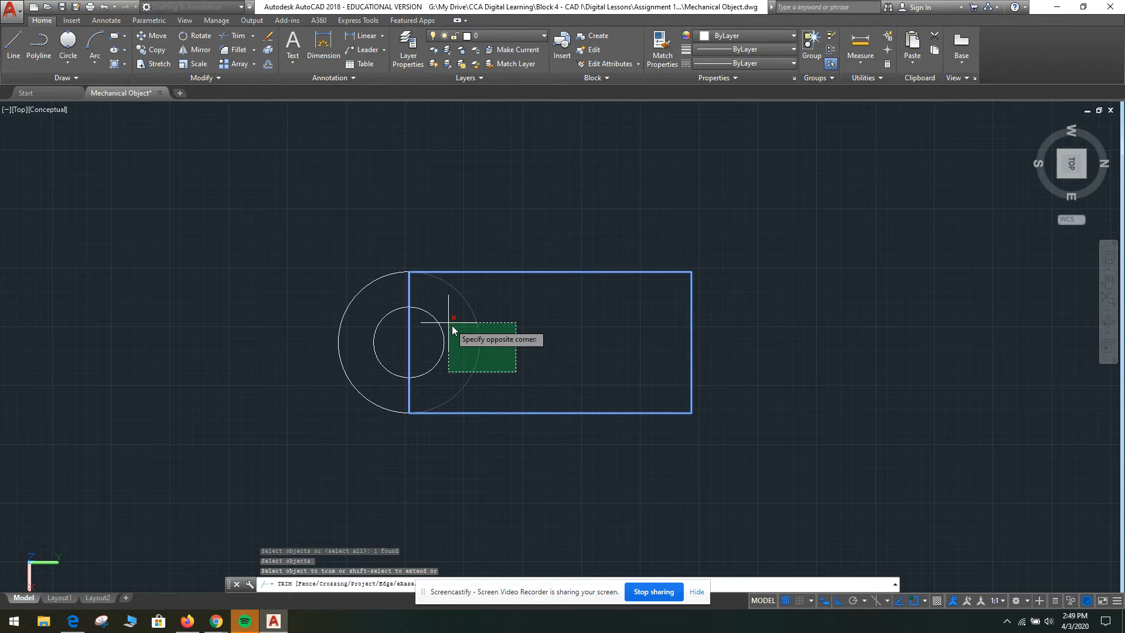
pyautogui.click(452, 325)
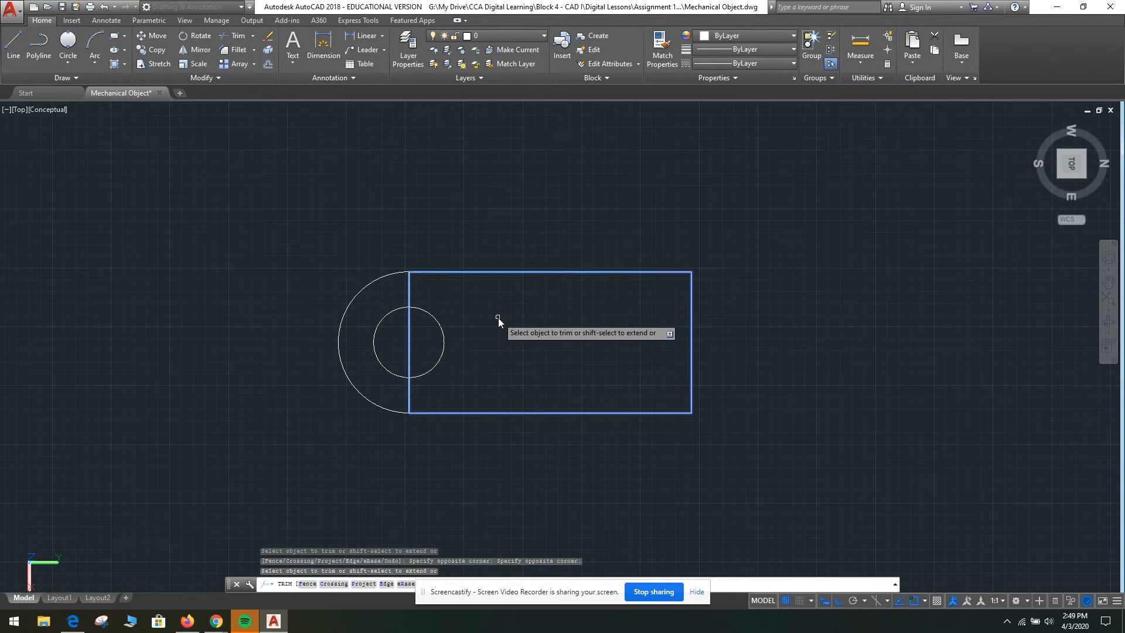
# - Explode the rectangle into separate lines
pyautogui.press('Escape')
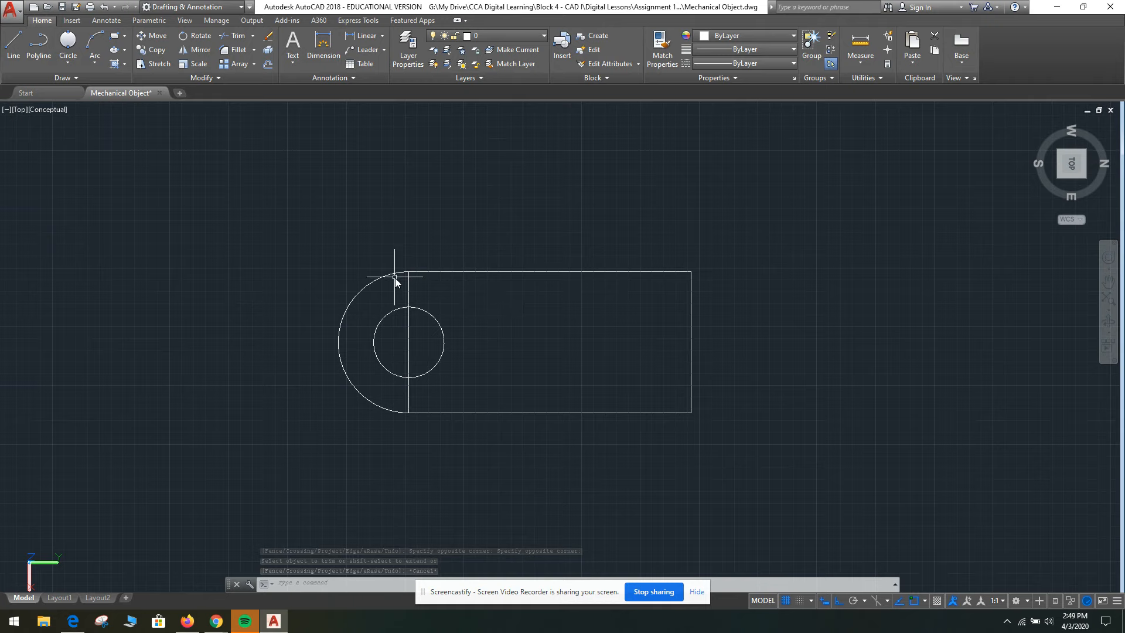
pyautogui.click(529, 298)
pyautogui.click(486, 208)
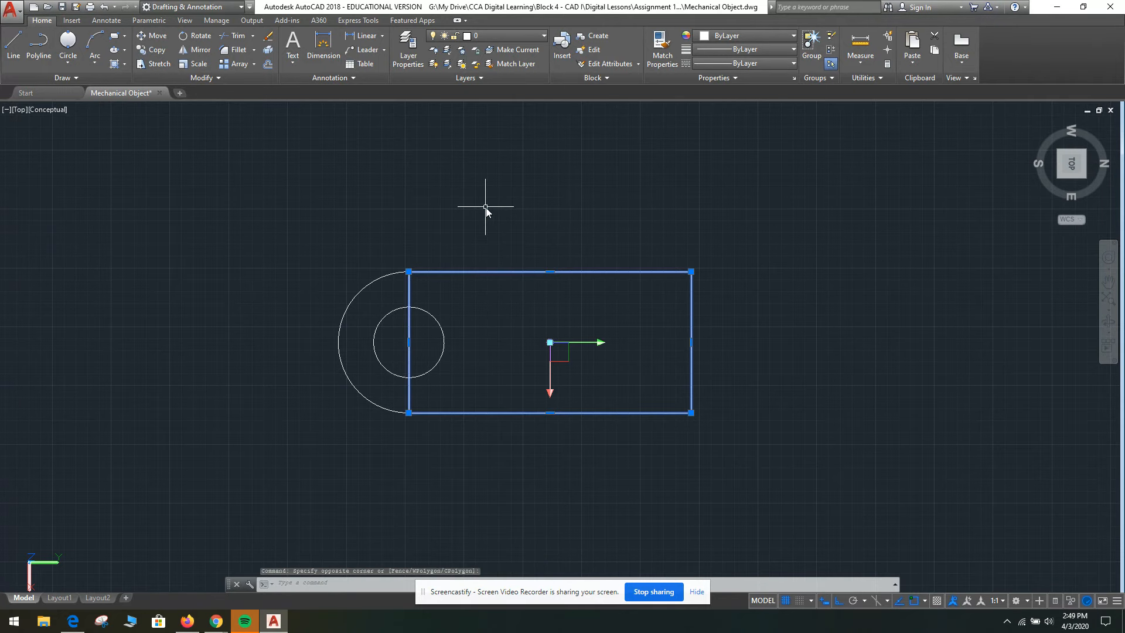
pyautogui.write('explode')
pyautogui.press('Return')
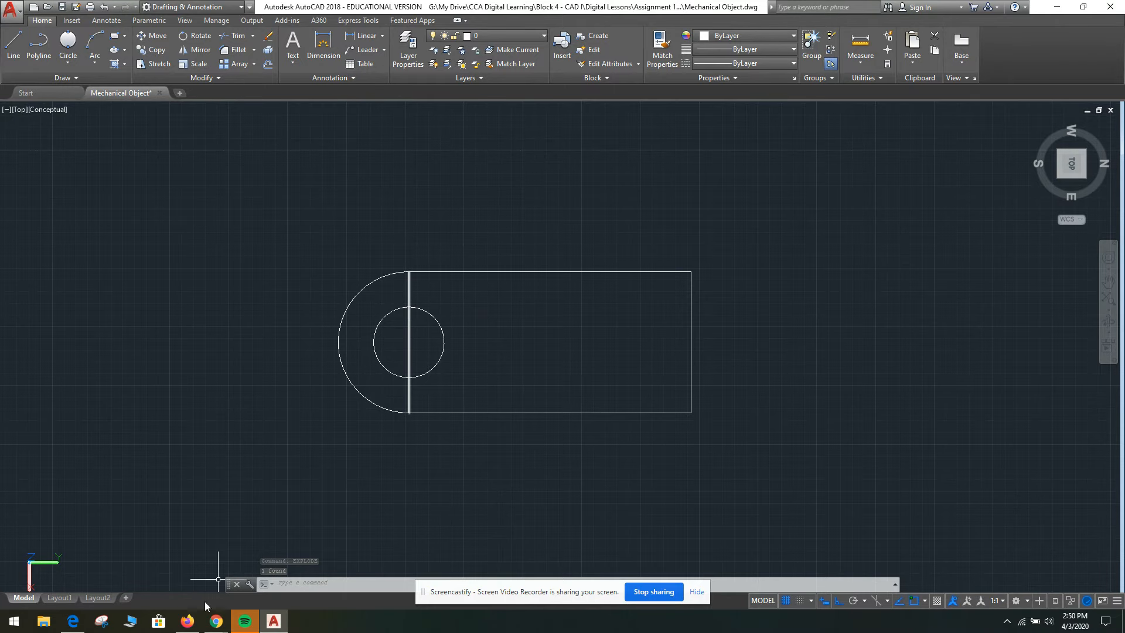
# - Consult the plan view in the Chrome assignment sheet and move the exploded rectangle's left edge line 18 units to the right
pyautogui.moveTo(216, 620)
pyautogui.click(146, 556)
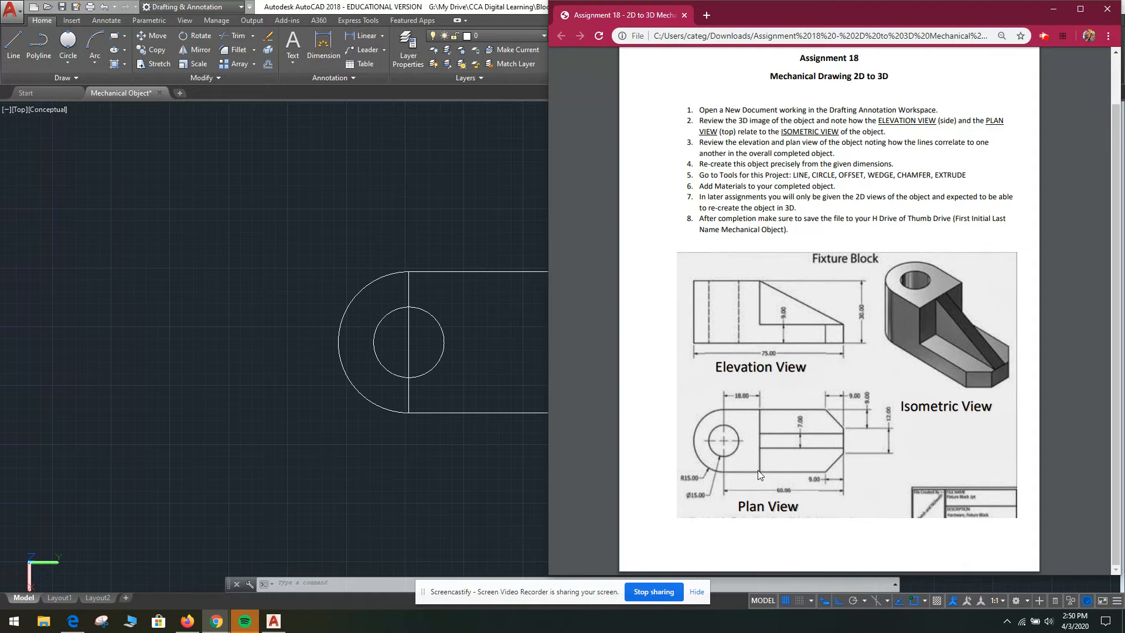
pyautogui.click(476, 265)
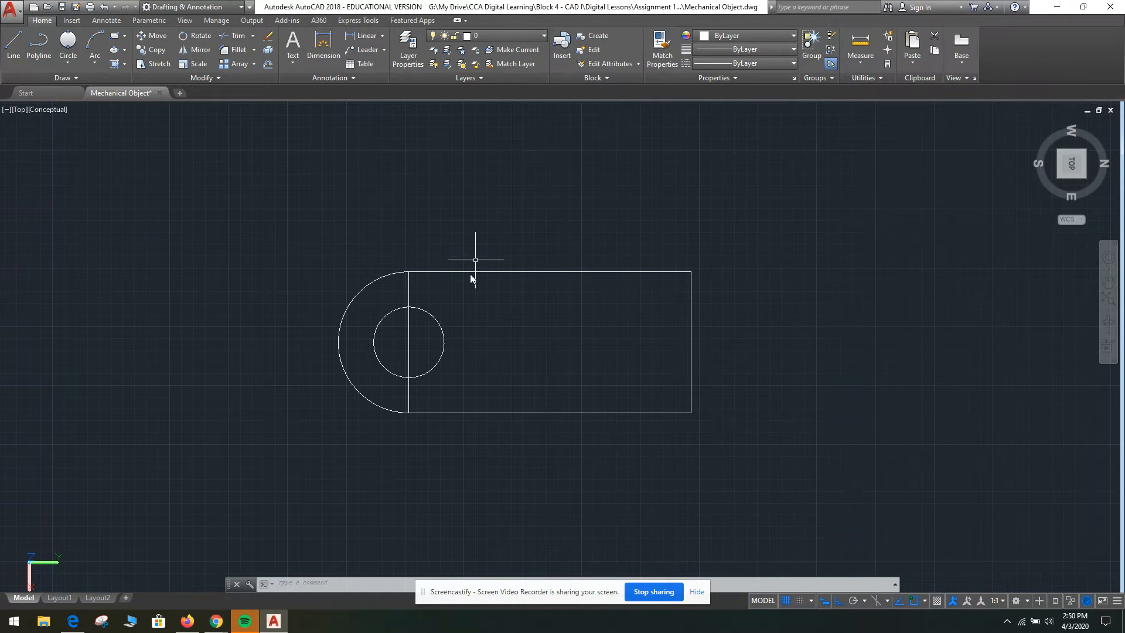
pyautogui.click(423, 291)
pyautogui.click(396, 277)
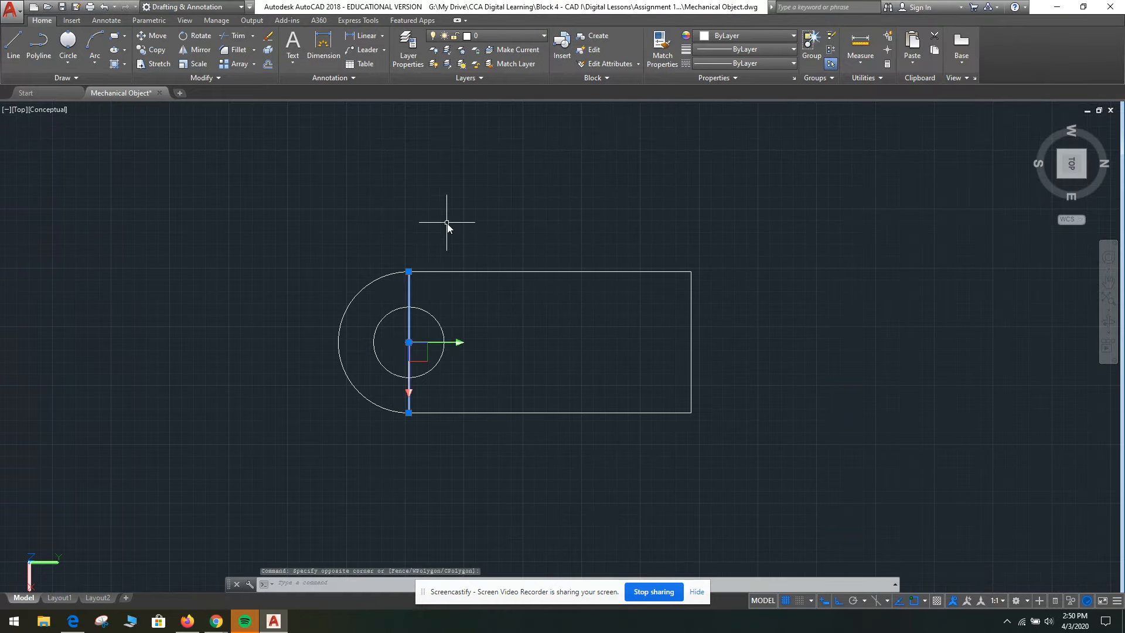
pyautogui.write('mo')
pyautogui.press('Return')
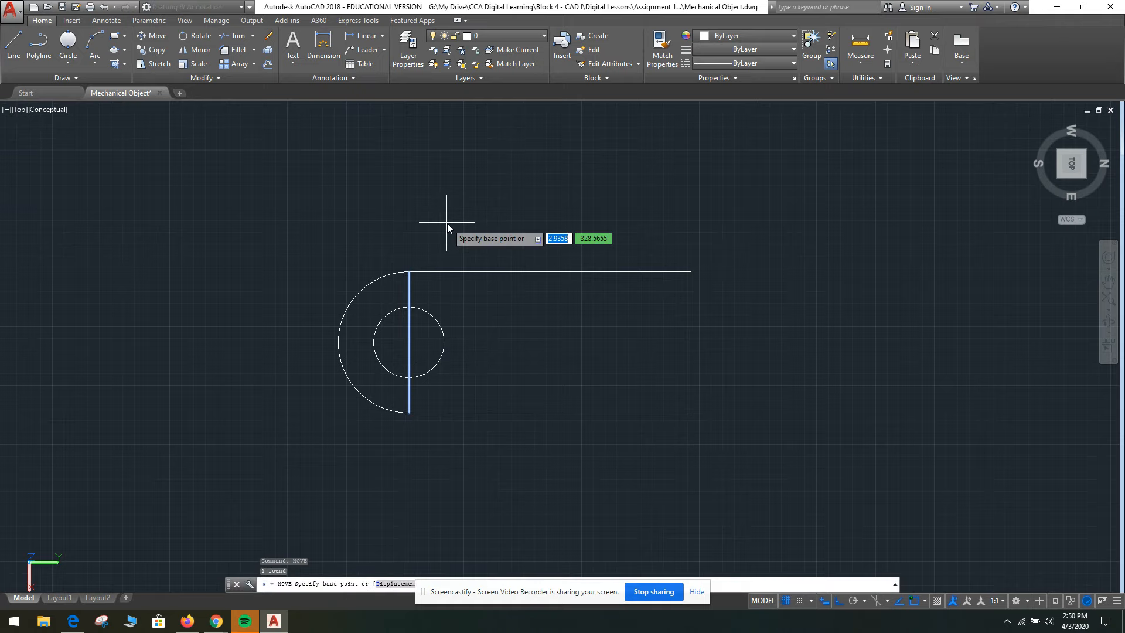
pyautogui.click(410, 340)
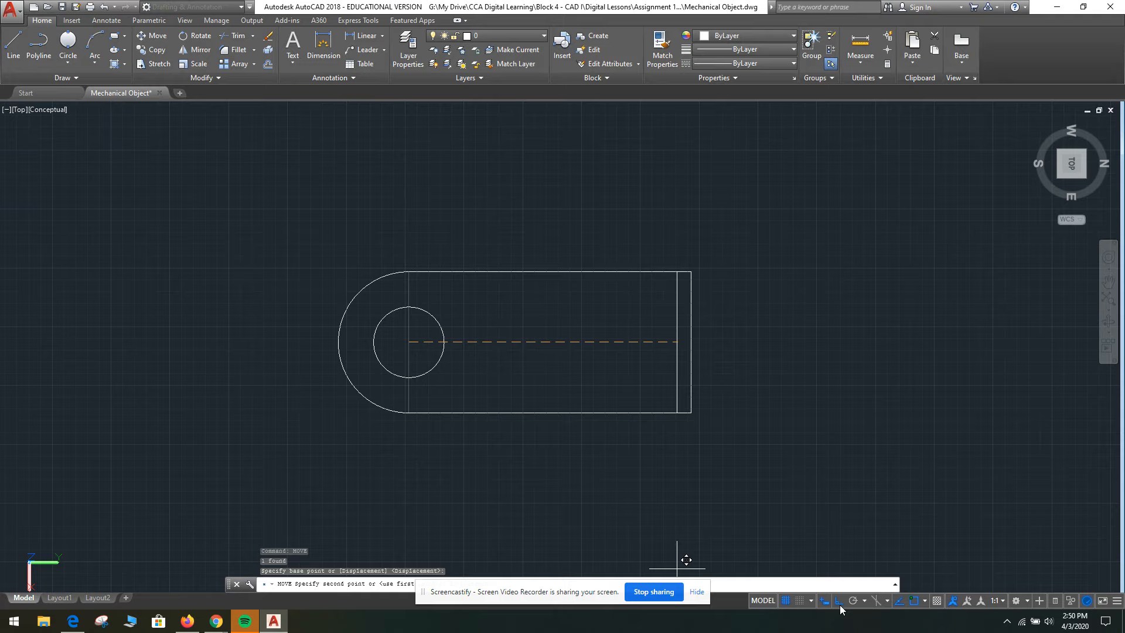
pyautogui.write('18')
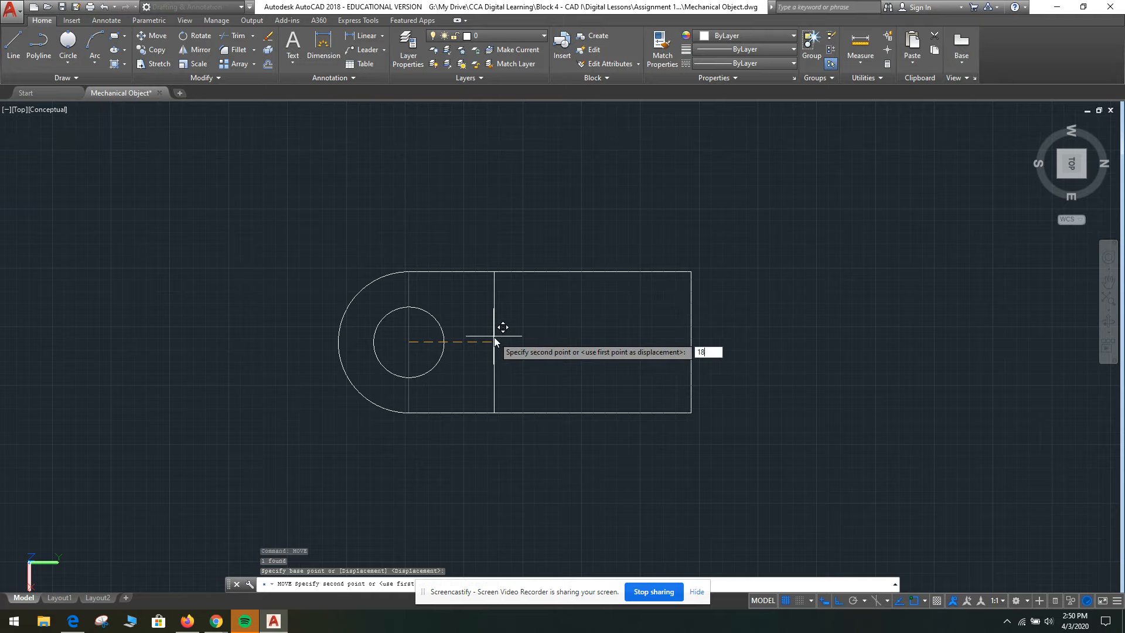
pyautogui.press('Escape')
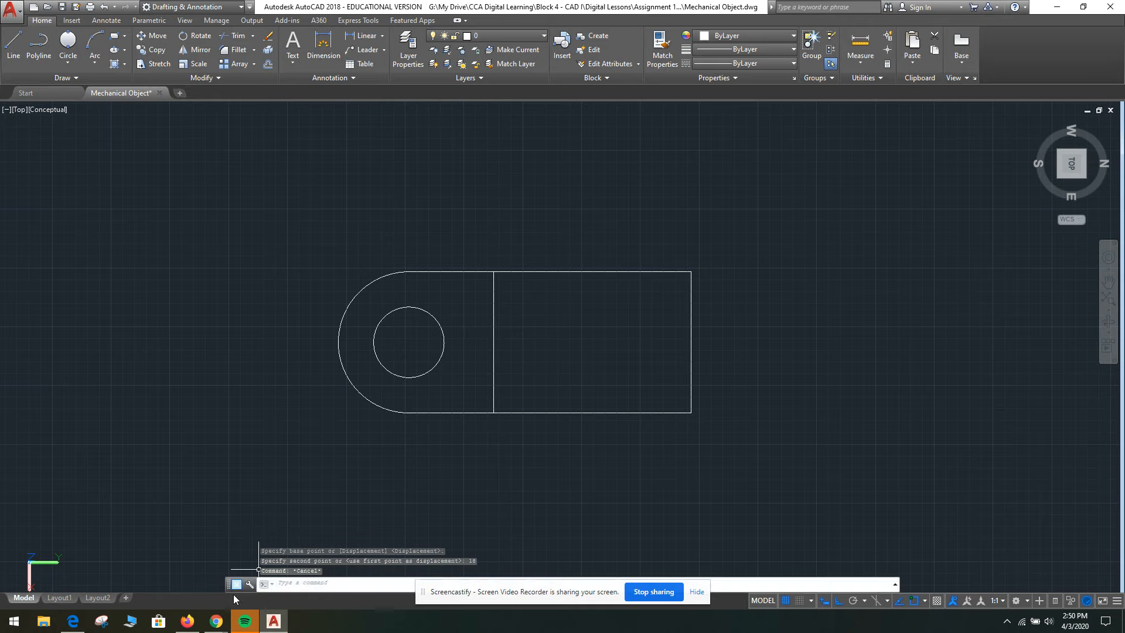
# - Consult the Chrome assignment sheet's plan view and chamfer the outline's upper-right corner with both chamfer distances set to 9
pyautogui.moveTo(216, 619)
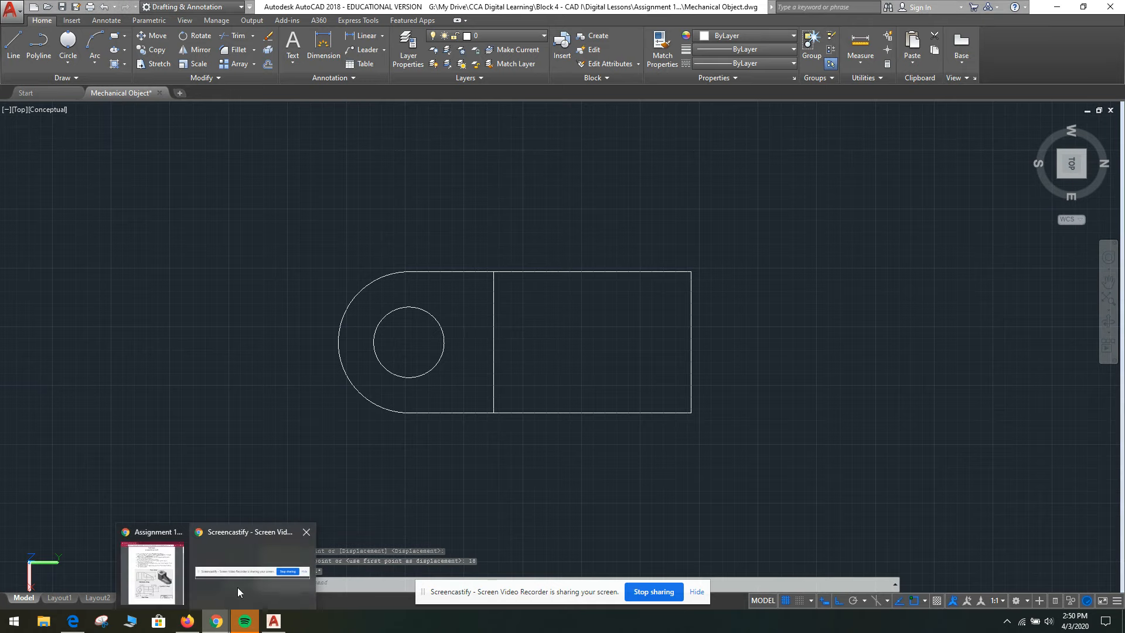
pyautogui.click(152, 571)
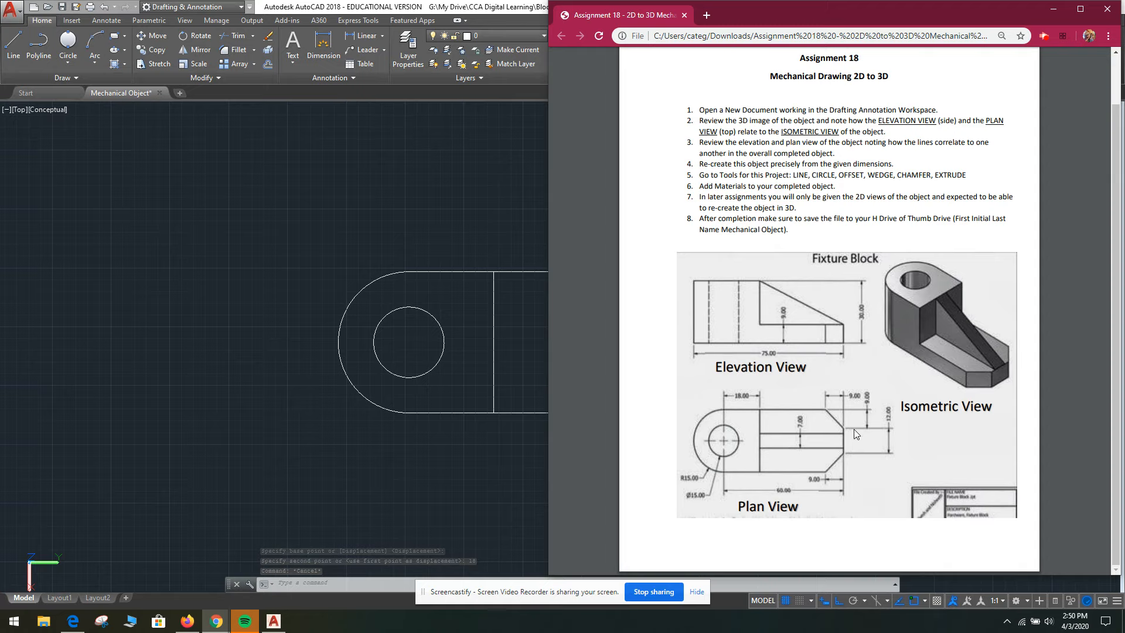
pyautogui.click(468, 501)
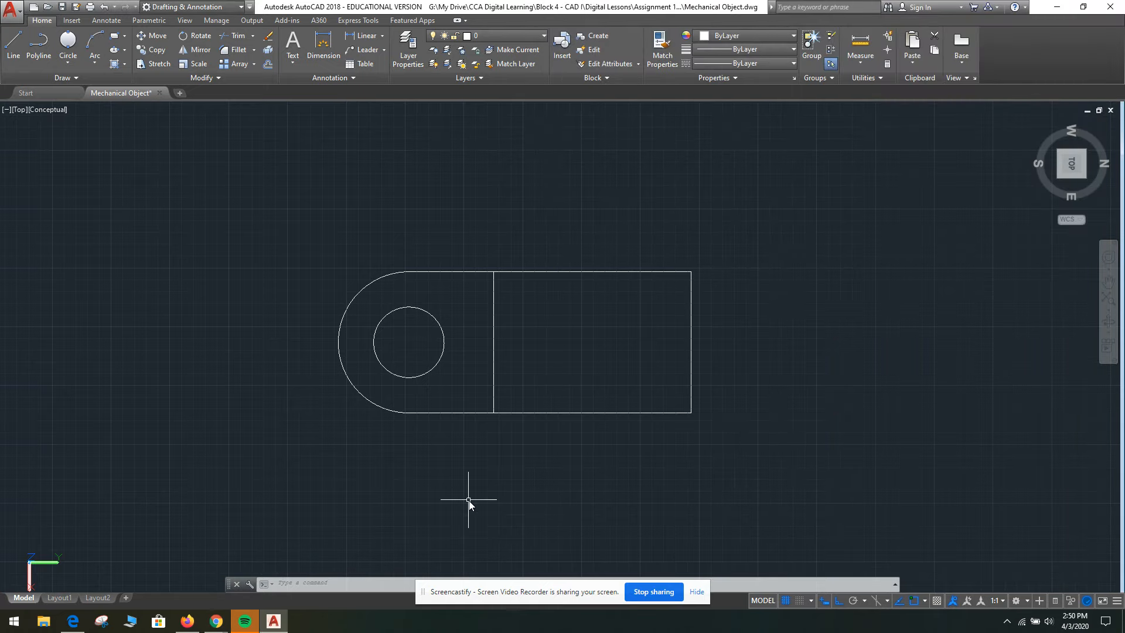
pyautogui.click(254, 50)
pyautogui.click(244, 93)
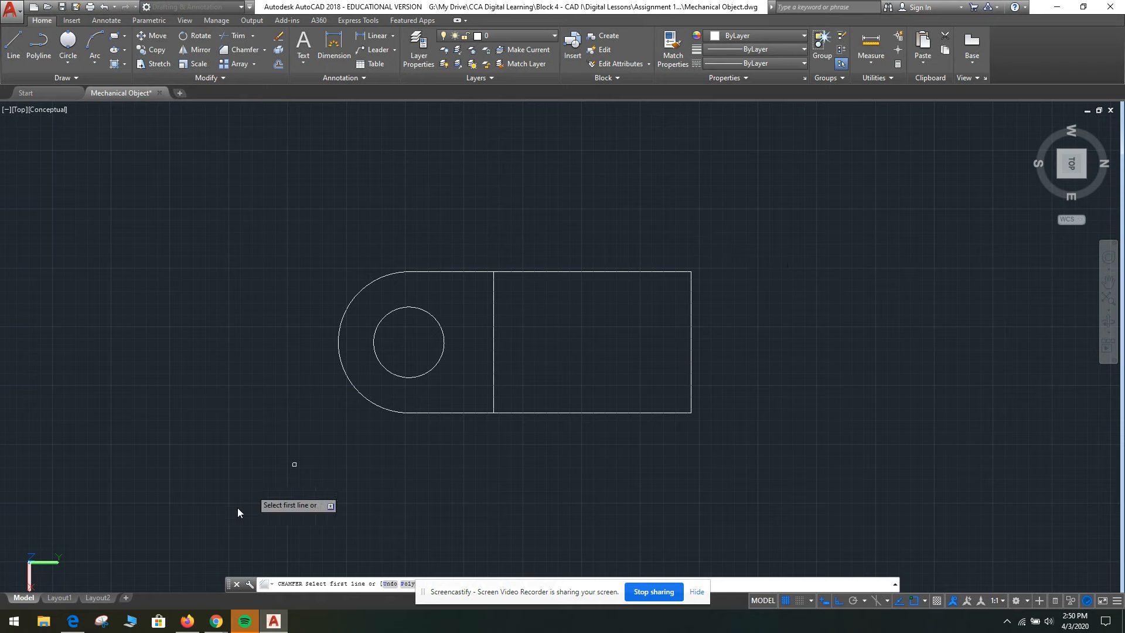
pyautogui.moveTo(215, 623)
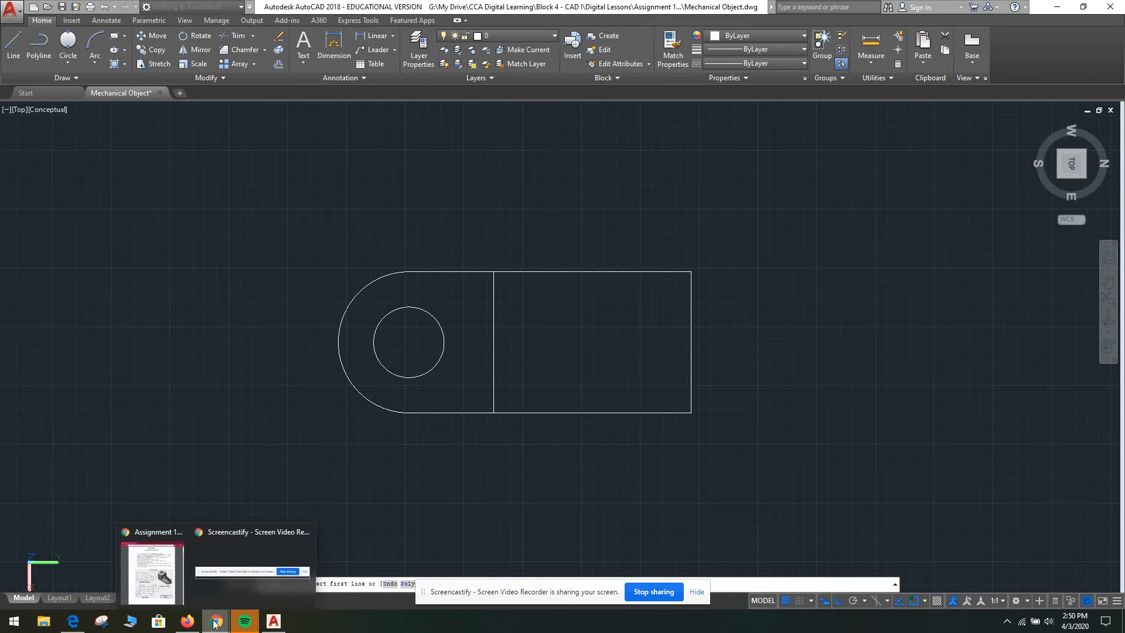
pyautogui.click(162, 580)
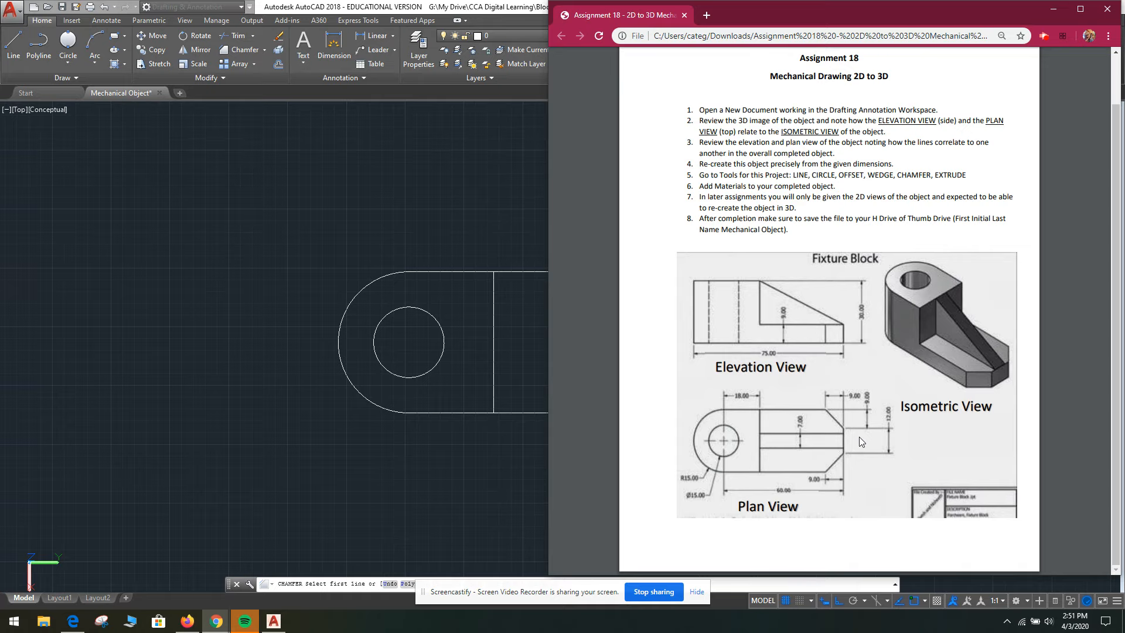
pyautogui.click(398, 176)
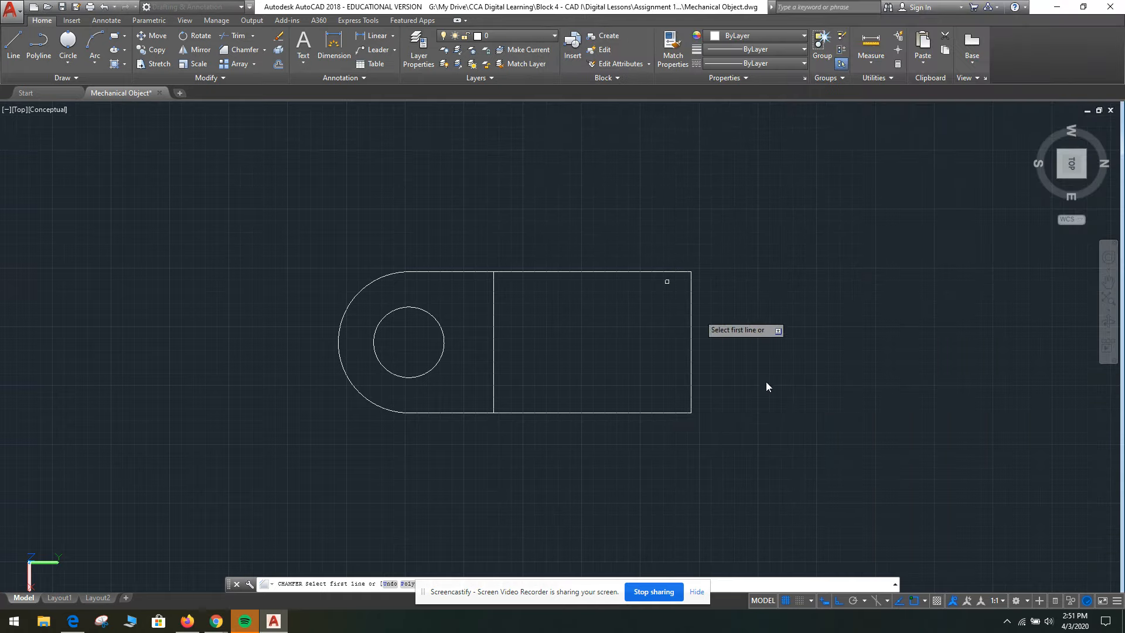
pyautogui.write('d')
pyautogui.press('Return')
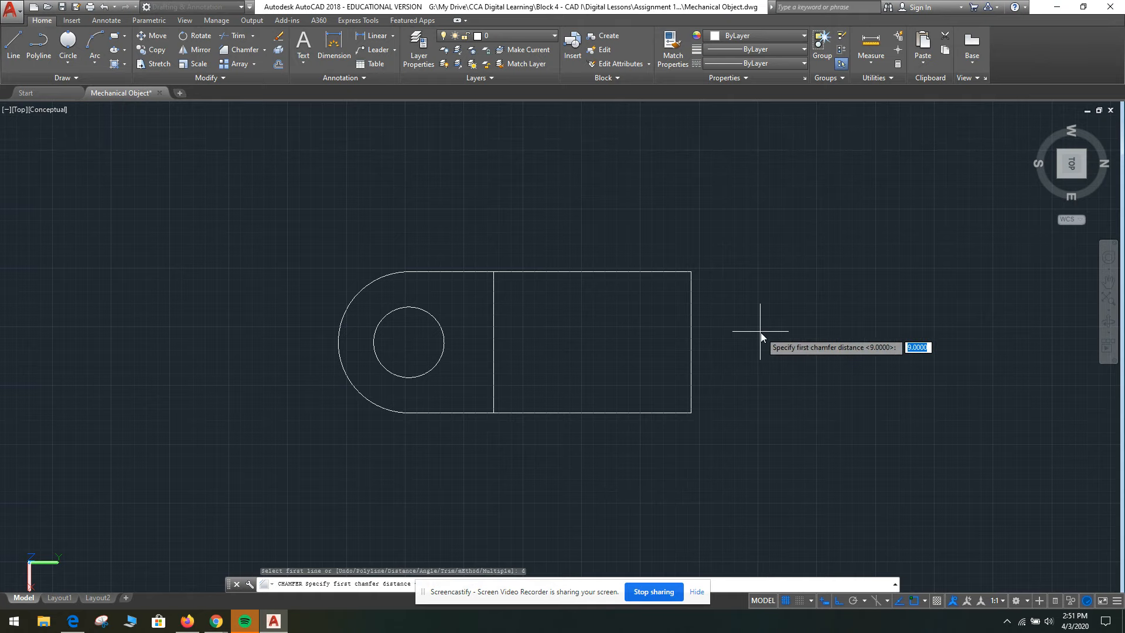
pyautogui.write('9')
pyautogui.press('Return')
pyautogui.write('9')
pyautogui.press('Return')
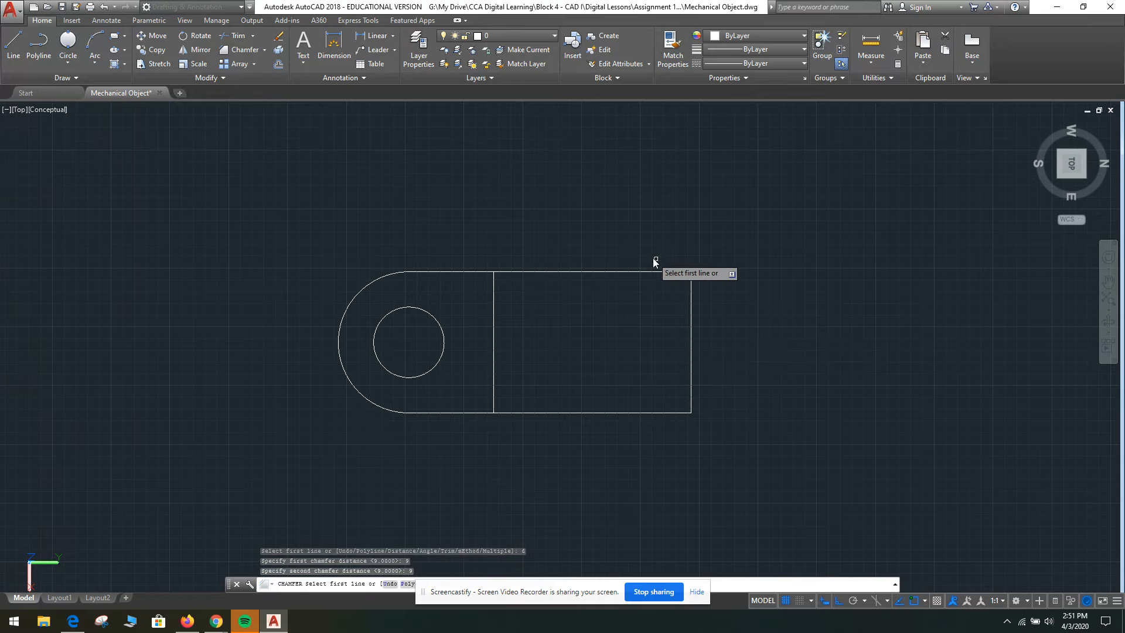
pyautogui.click(666, 273)
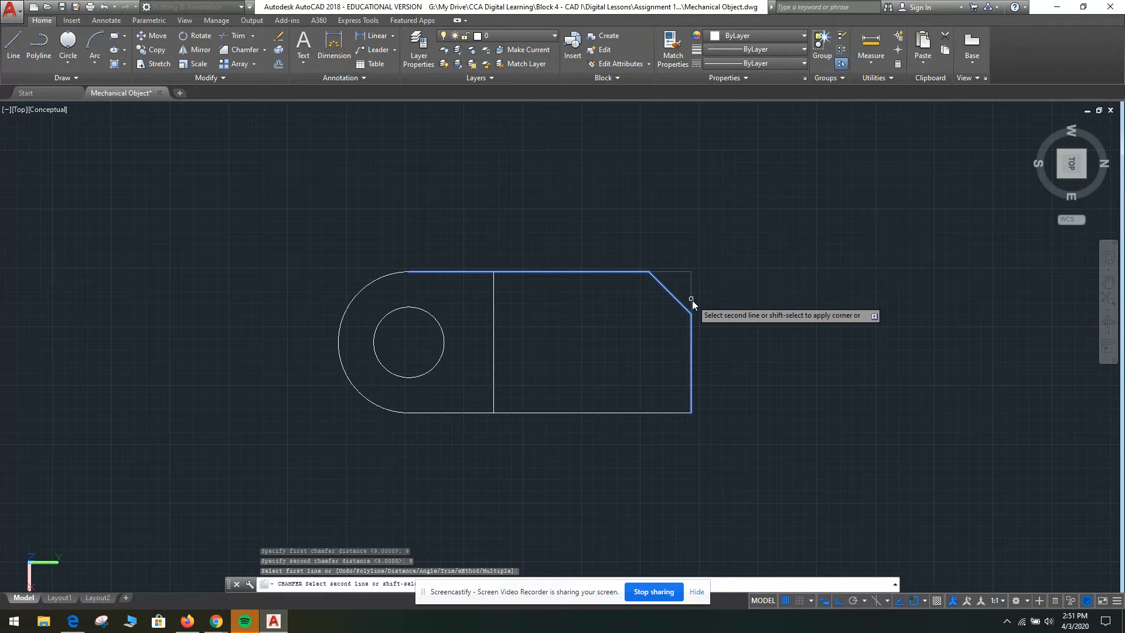
pyautogui.click(692, 300)
# - Chamfer the outline's lower-right corner with the same distances of 9
pyautogui.press('Return')
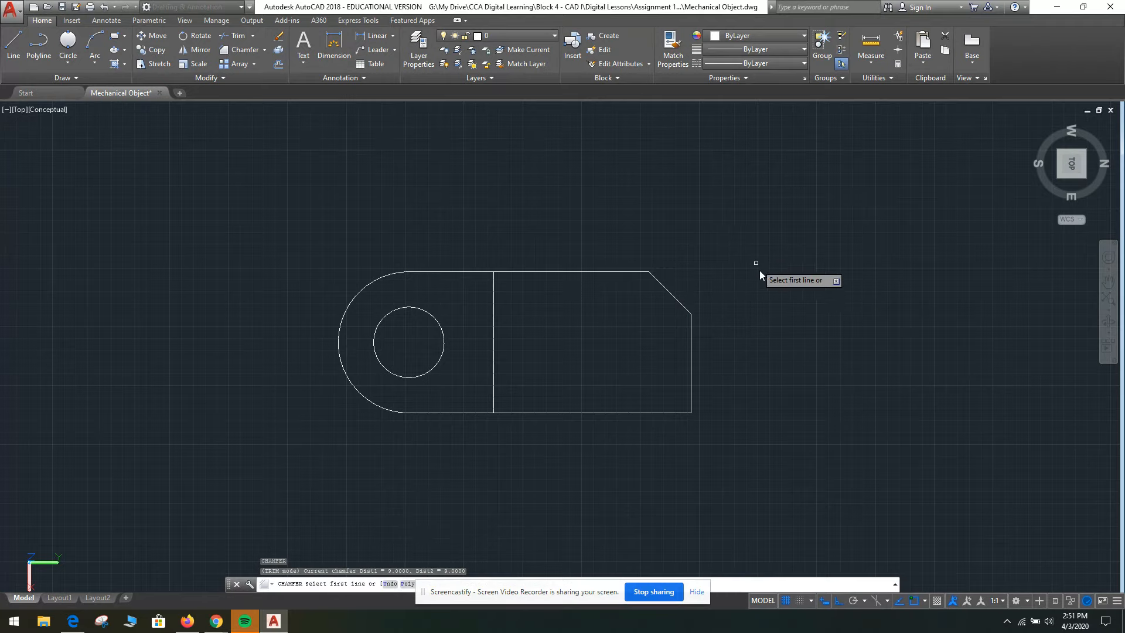
pyautogui.click(692, 379)
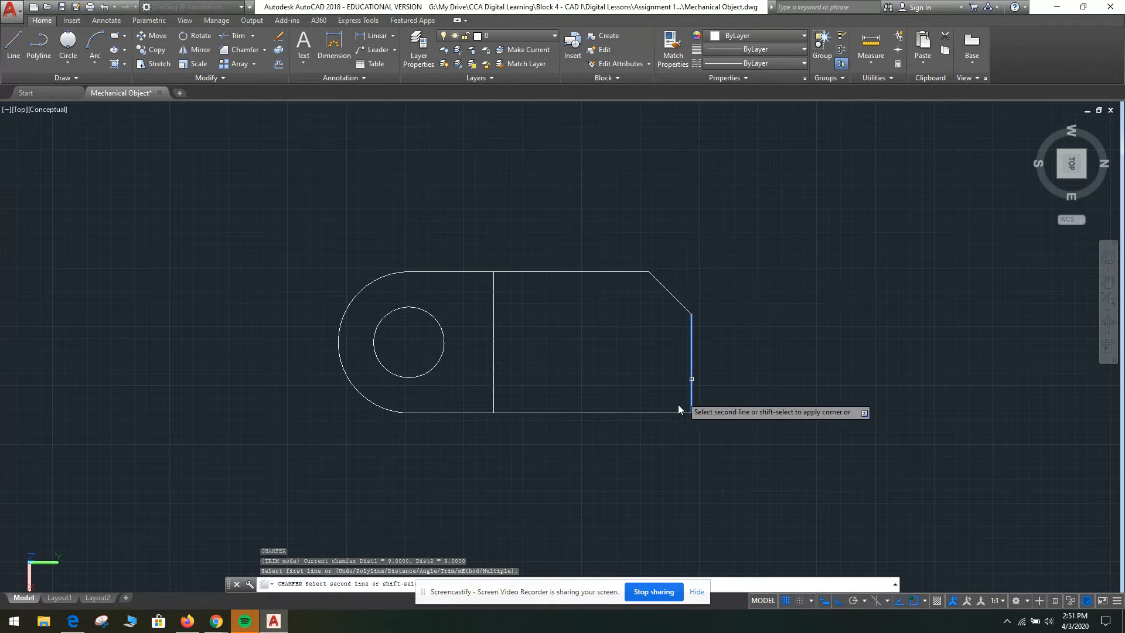
pyautogui.click(643, 414)
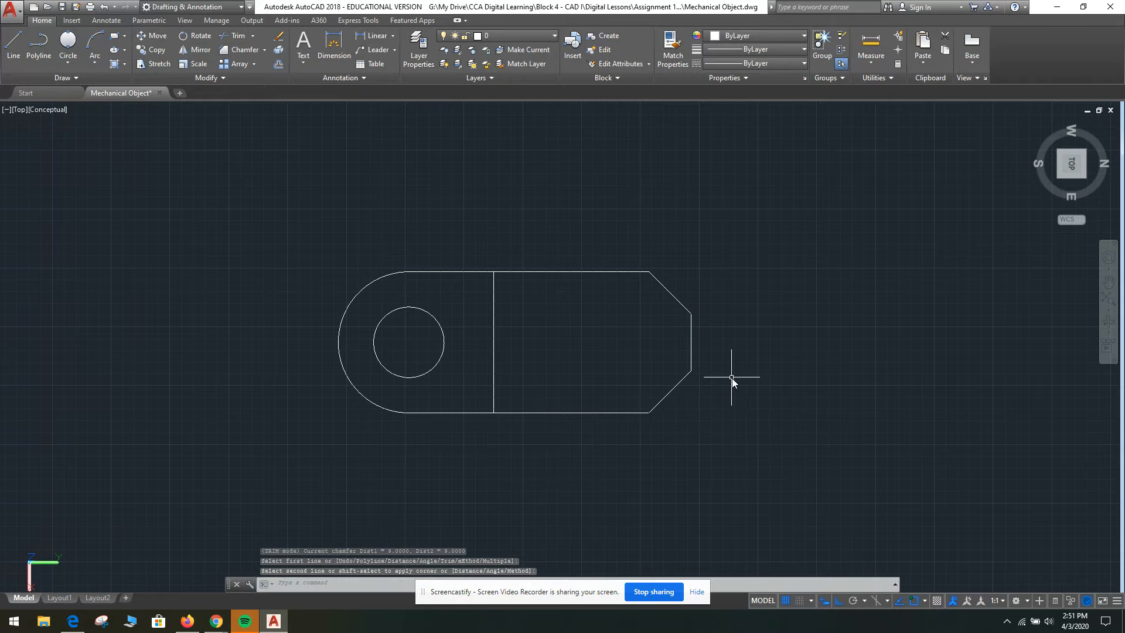
pyautogui.press('Escape')
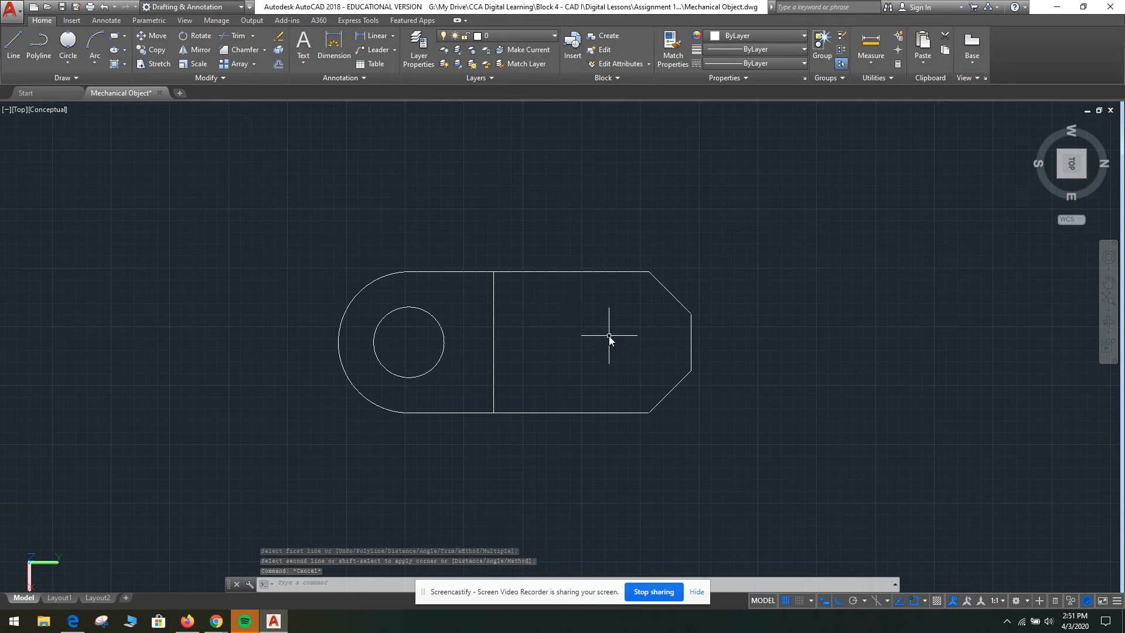
# - Check the fixture block's views in the Chrome assignment sheet and change the drawing's workspace to 3D Modeling
pyautogui.moveTo(217, 623)
pyautogui.click(156, 575)
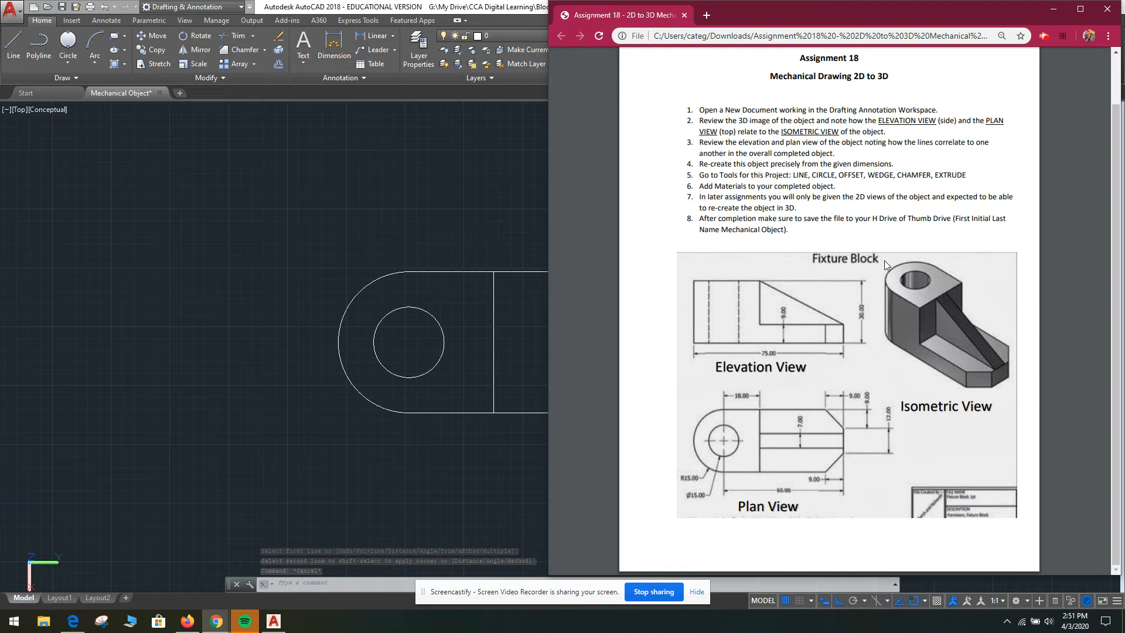
pyautogui.click(516, 463)
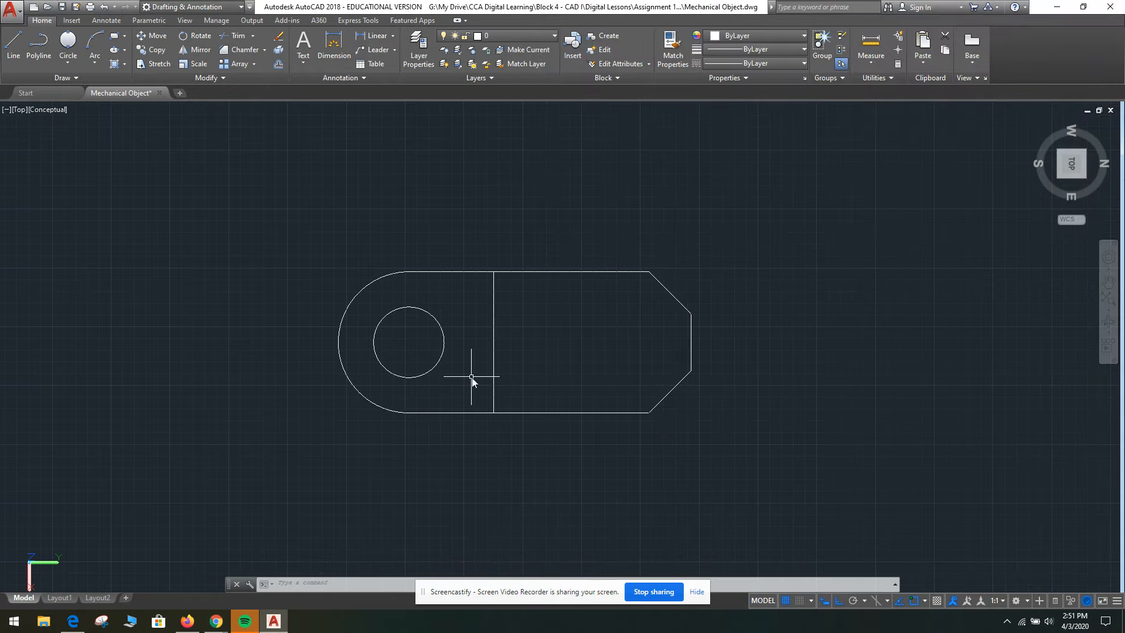
pyautogui.press('Escape')
pyautogui.press('Escape')
pyautogui.keyDown('shift'); pyautogui.moveTo(467, 460); pyautogui.dragTo(512, 344, button='middle'); pyautogui.keyUp('shift')
pyautogui.scroll(2, 509, 321)
pyautogui.scroll(2, 524, 326)
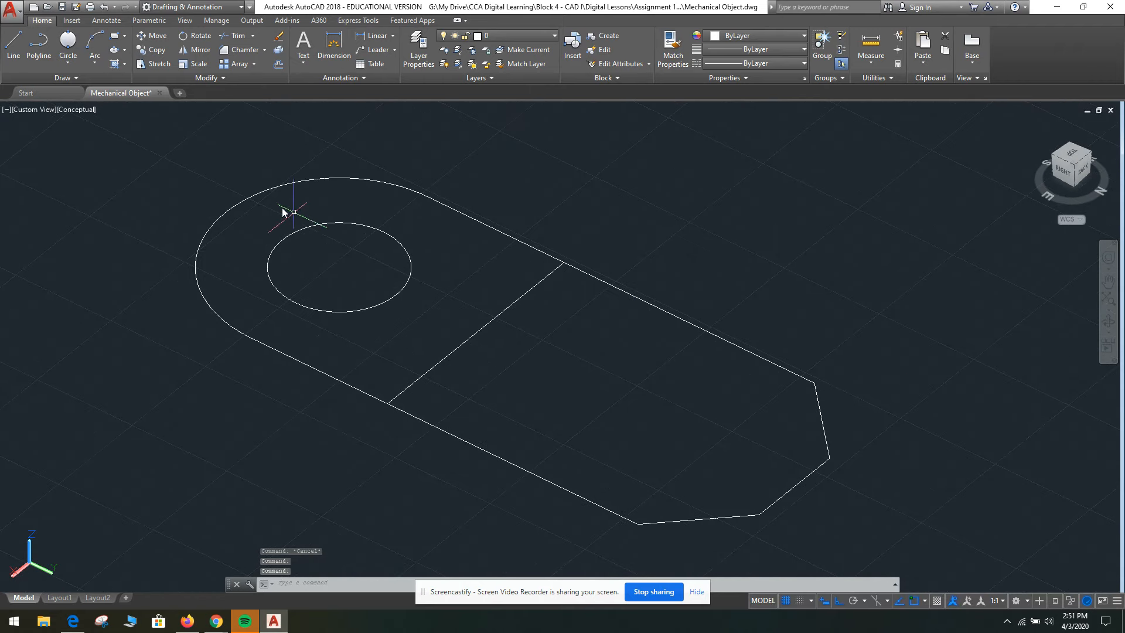
pyautogui.click(205, 7)
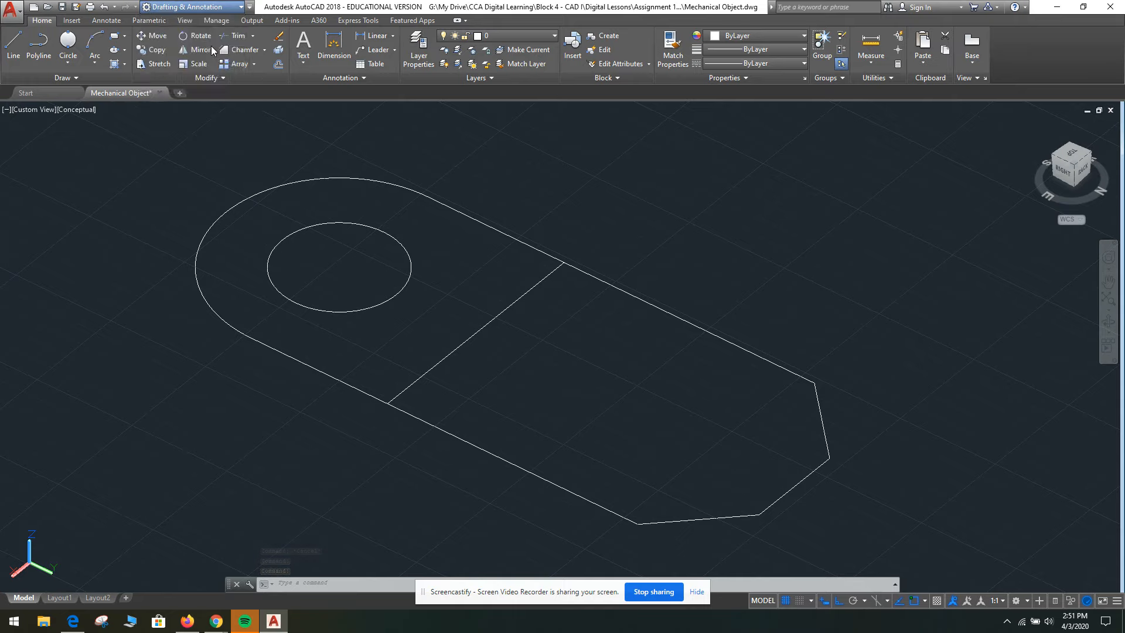
pyautogui.click(211, 46)
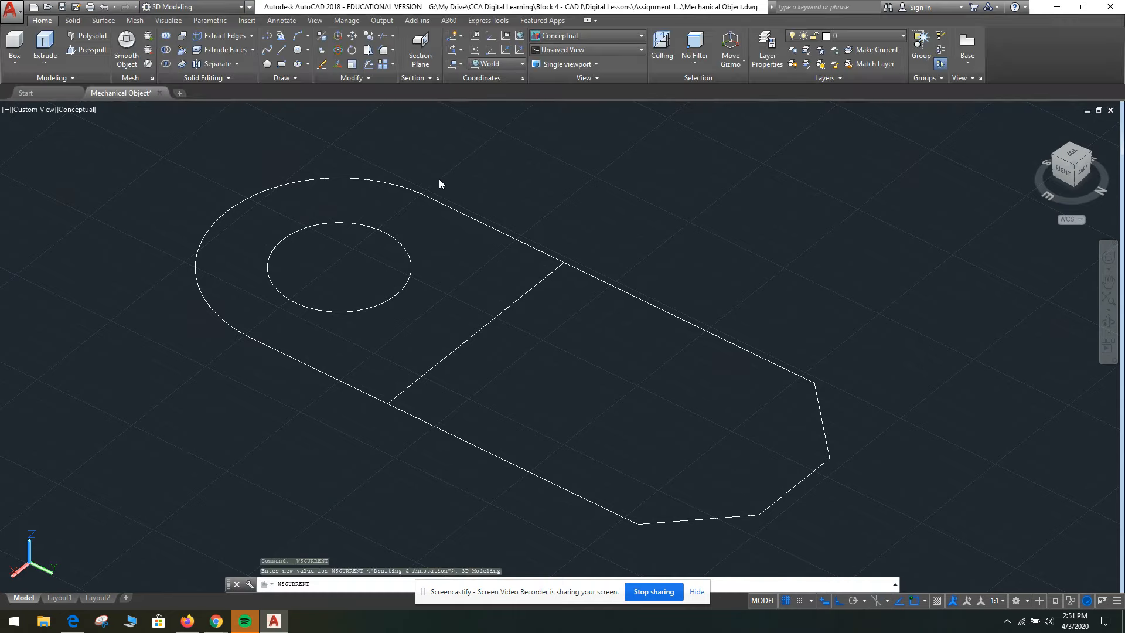
# - Presspull the rounded area around the circular hole up to a height of 30
pyautogui.click(87, 51)
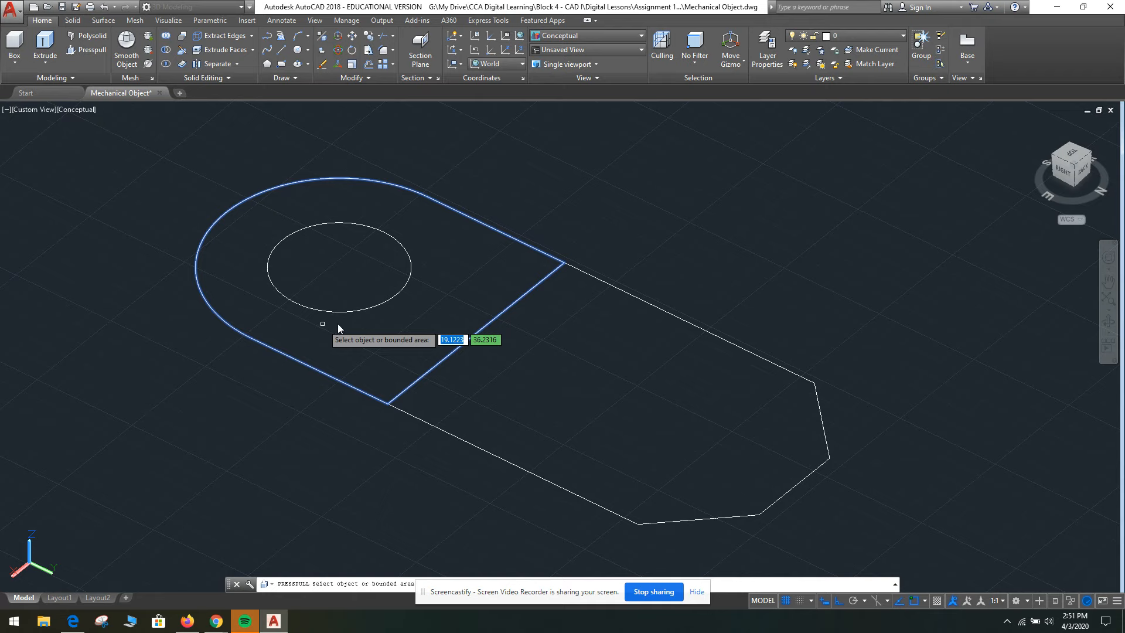
pyautogui.click(421, 318)
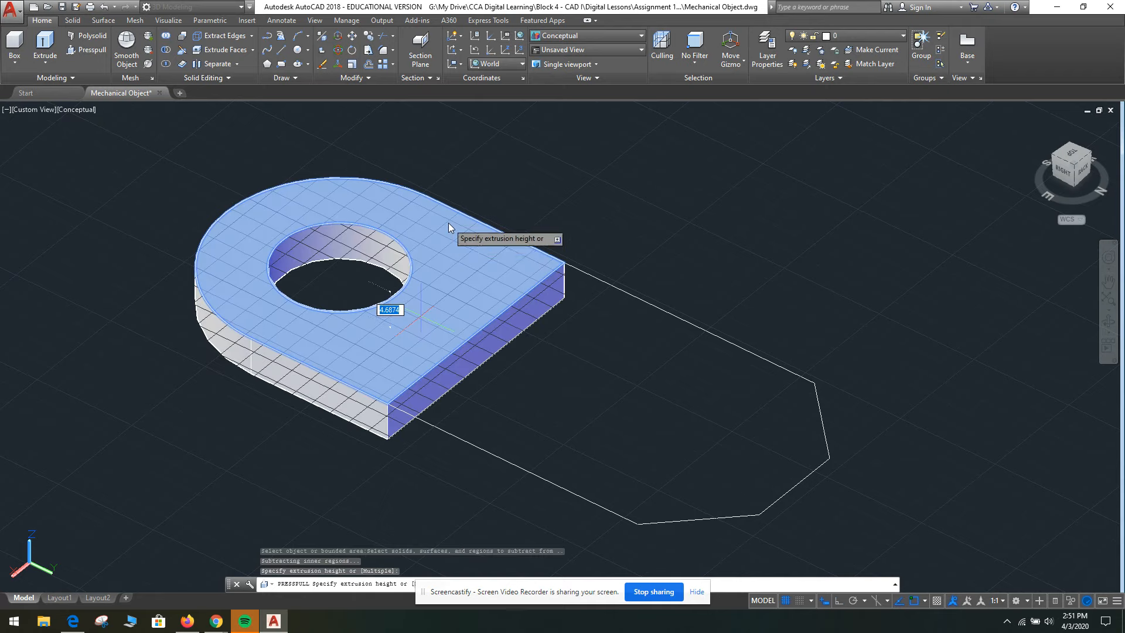
pyautogui.moveTo(451, 233); pyautogui.dragTo(489, 360, button='middle')
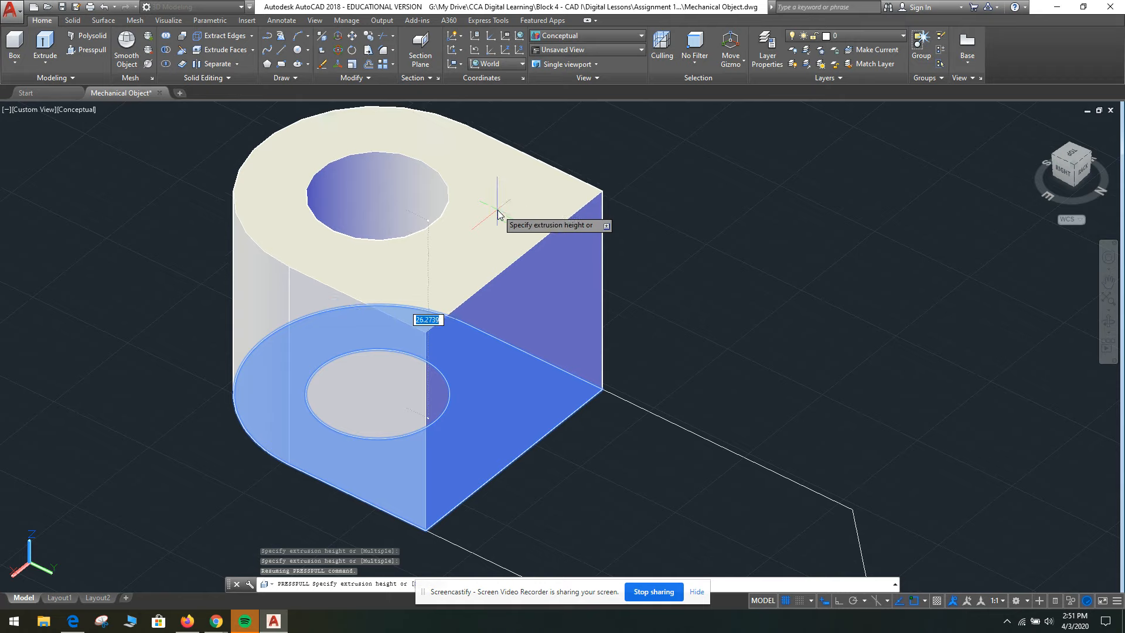
pyautogui.write('30')
pyautogui.press('Return')
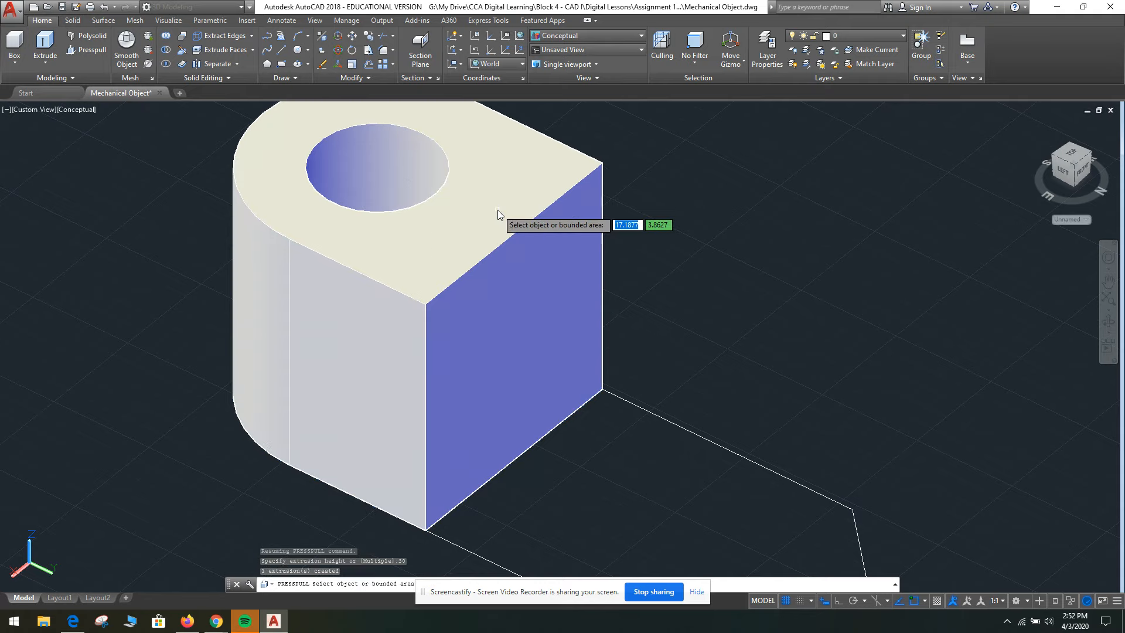
# - Presspull the chamfered base area next to the rounded block up to a height of 9
pyautogui.scroll(-2, 497, 210)
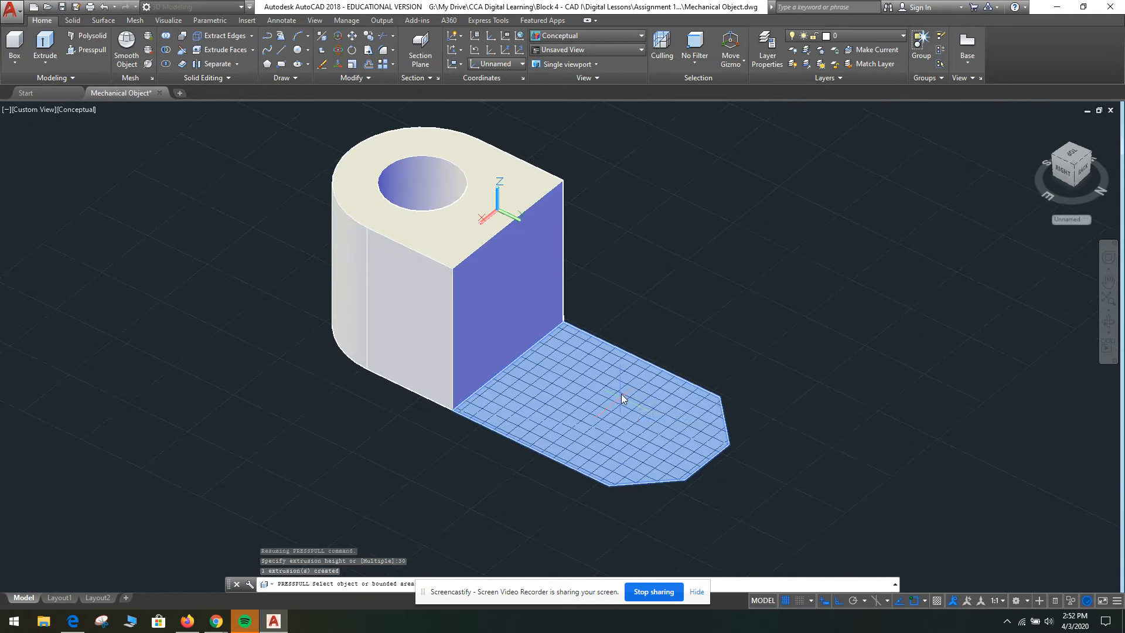
pyautogui.click(620, 399)
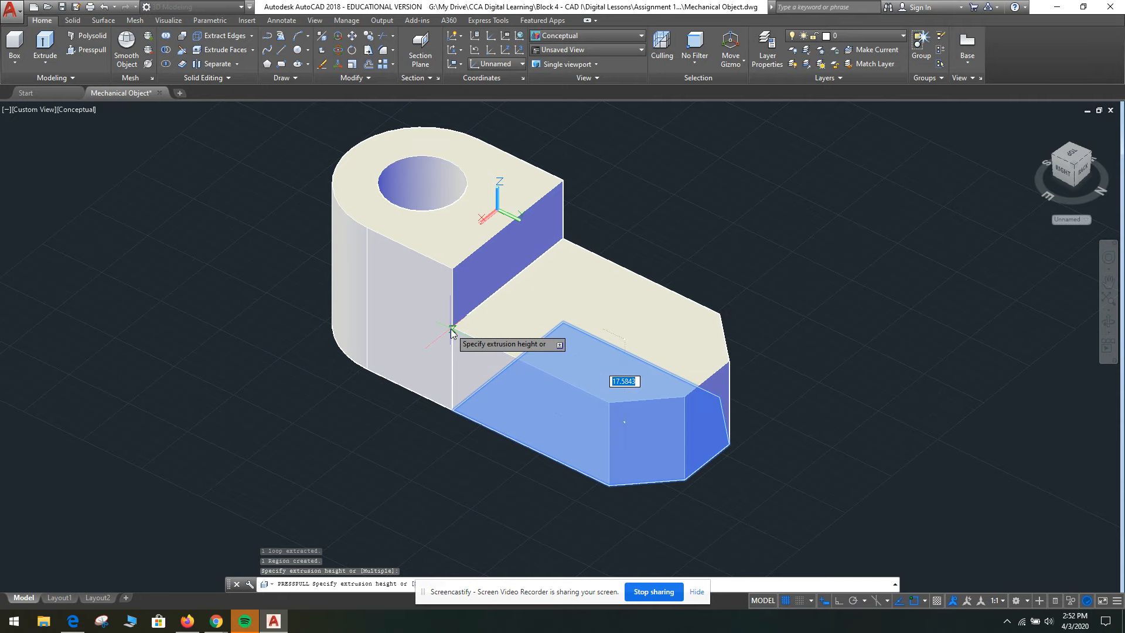
pyautogui.write('9')
pyautogui.press('Return')
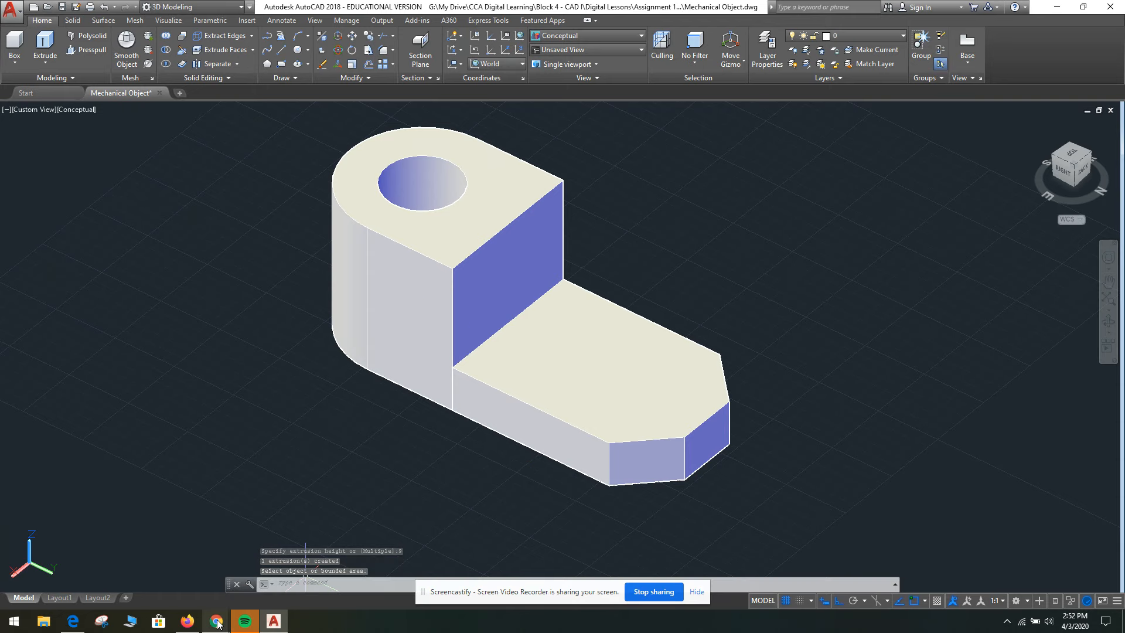
# - Review the fixture block's views in the Chrome assignment sheet and switch the drawing's visual style to 2D Wireframe
pyautogui.moveTo(216, 620)
pyautogui.click(154, 571)
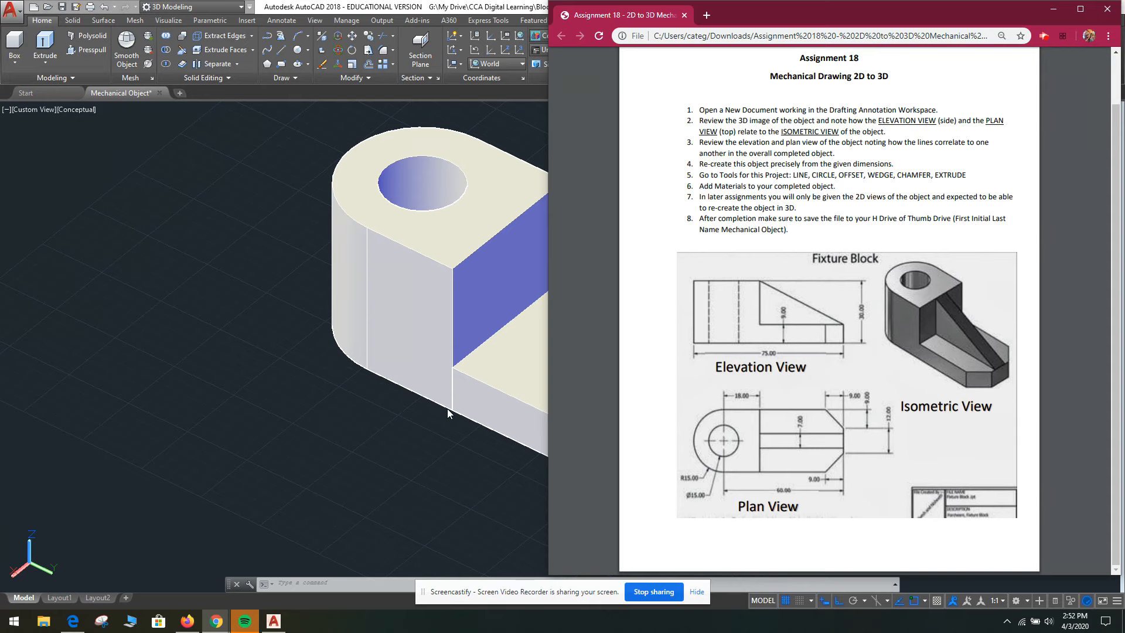
pyautogui.scroll(-3, 445, 410)
pyautogui.click(88, 116)
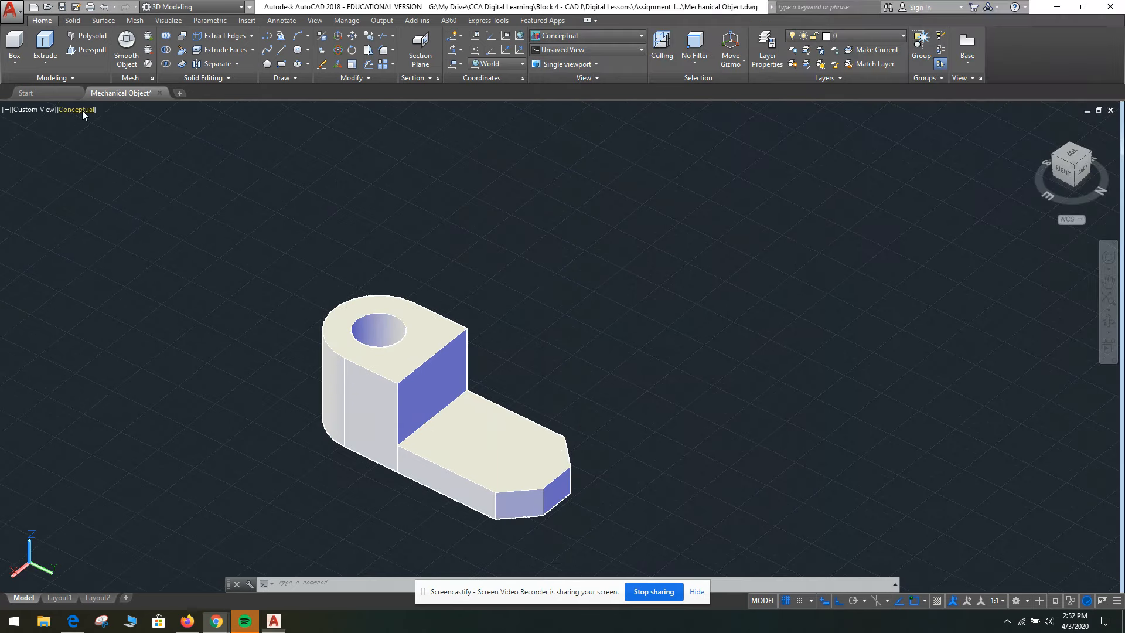
pyautogui.click(79, 112)
pyautogui.click(100, 139)
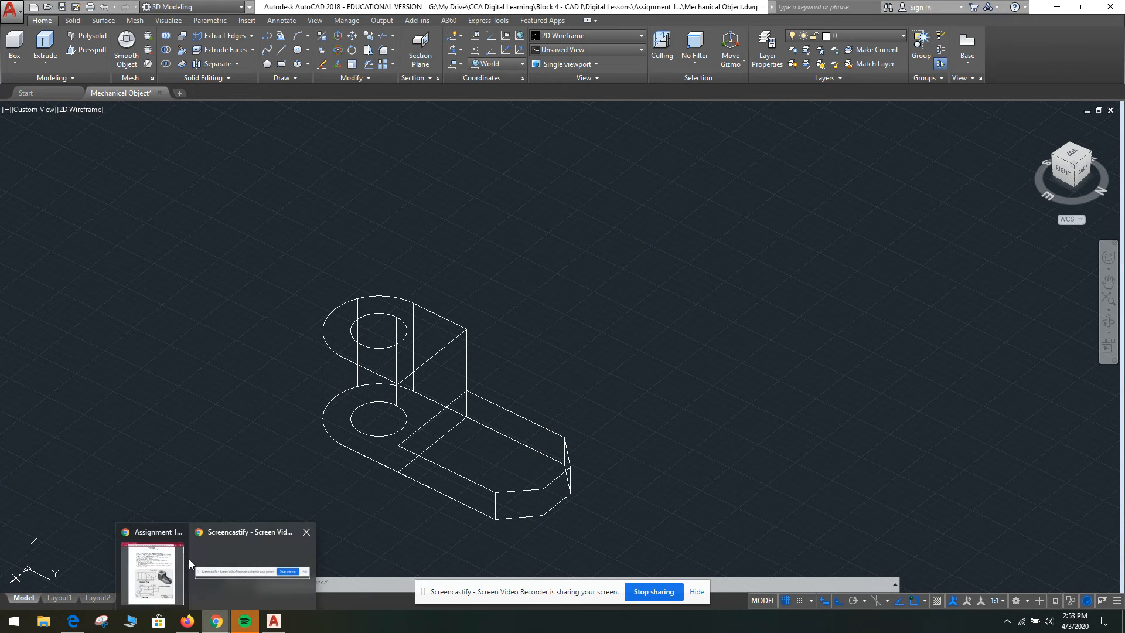
# - Check the plan and elevation views in the Chrome assignment sheet for the dimensions of the sloped wedge
pyautogui.click(153, 565)
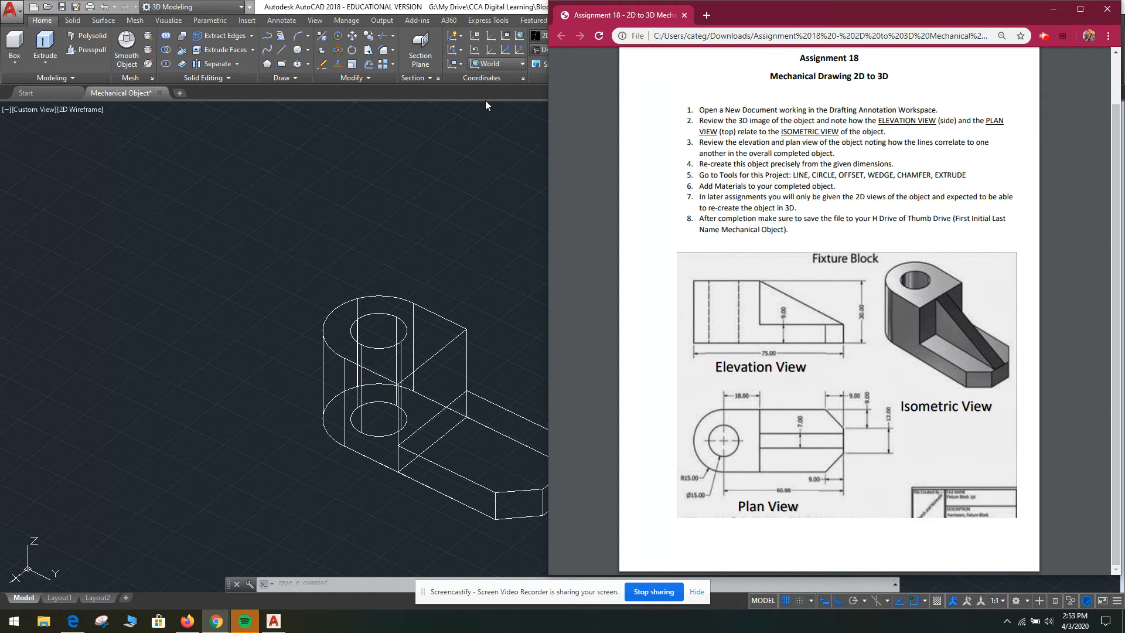
pyautogui.click(489, 206)
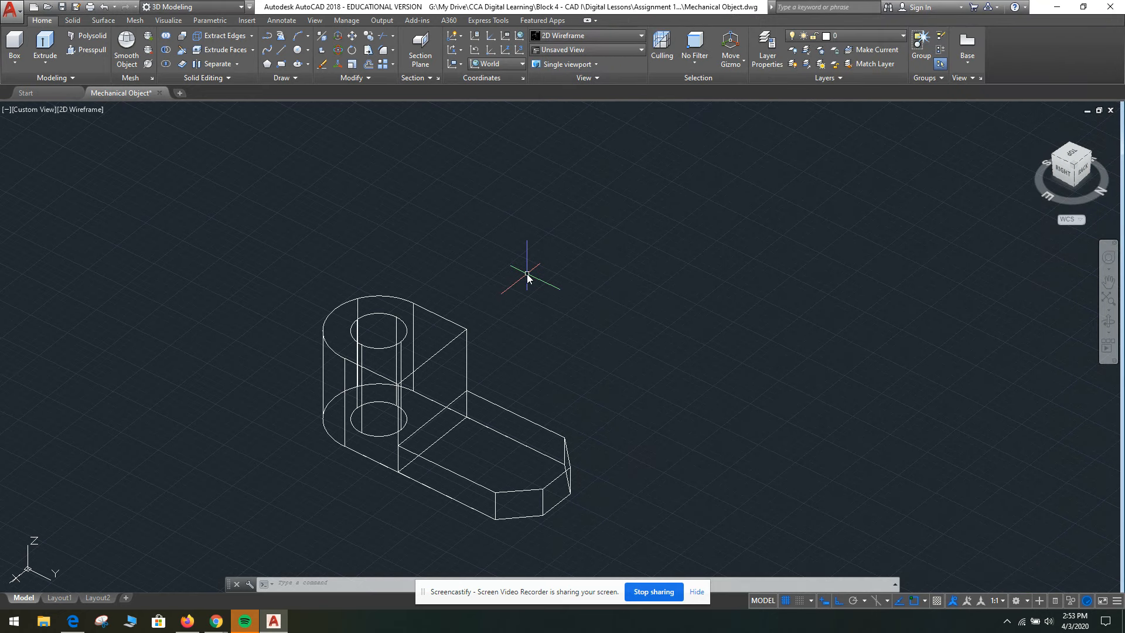
pyautogui.moveTo(604, 347); pyautogui.dragTo(601, 306, button='middle')
pyautogui.moveTo(608, 432)
pyautogui.keyDown('shift'); pyautogui.mouseDown(button='middle')
pyautogui.moveTo(624, 409)
pyautogui.moveTo(599, 427)
pyautogui.mouseUp(button='middle'); pyautogui.keyUp('shift')
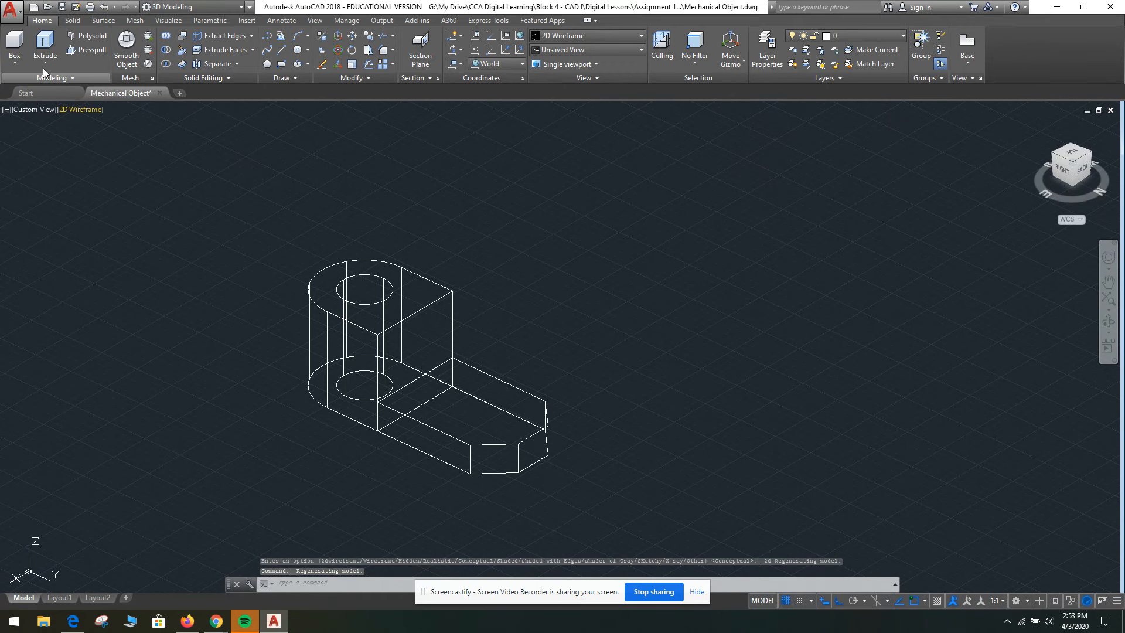
pyautogui.click(15, 59)
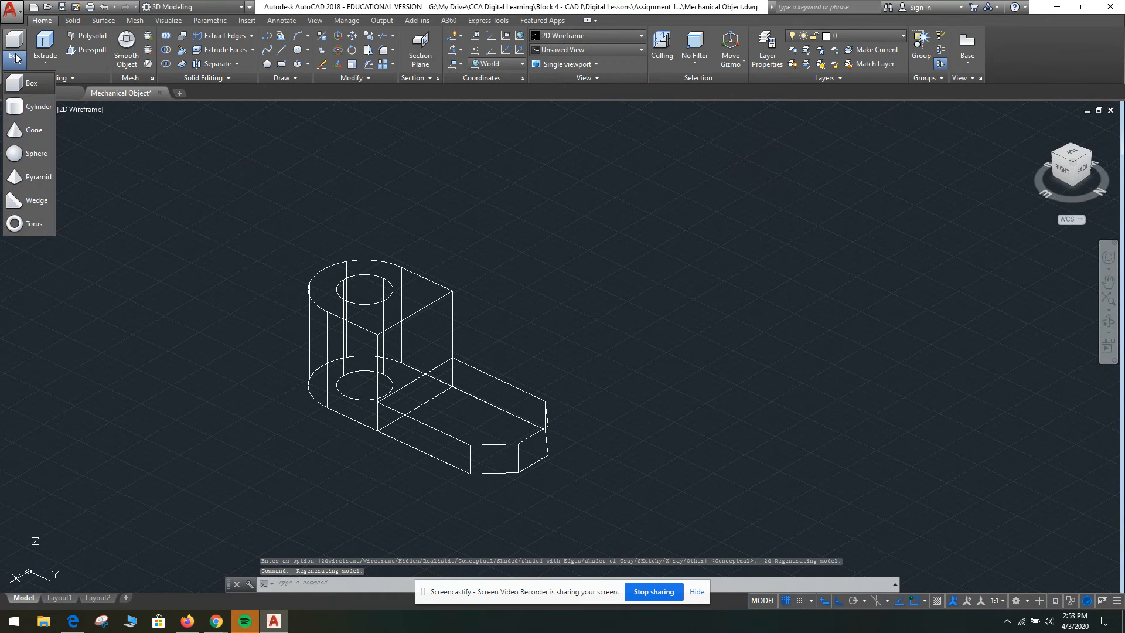
pyautogui.click(34, 200)
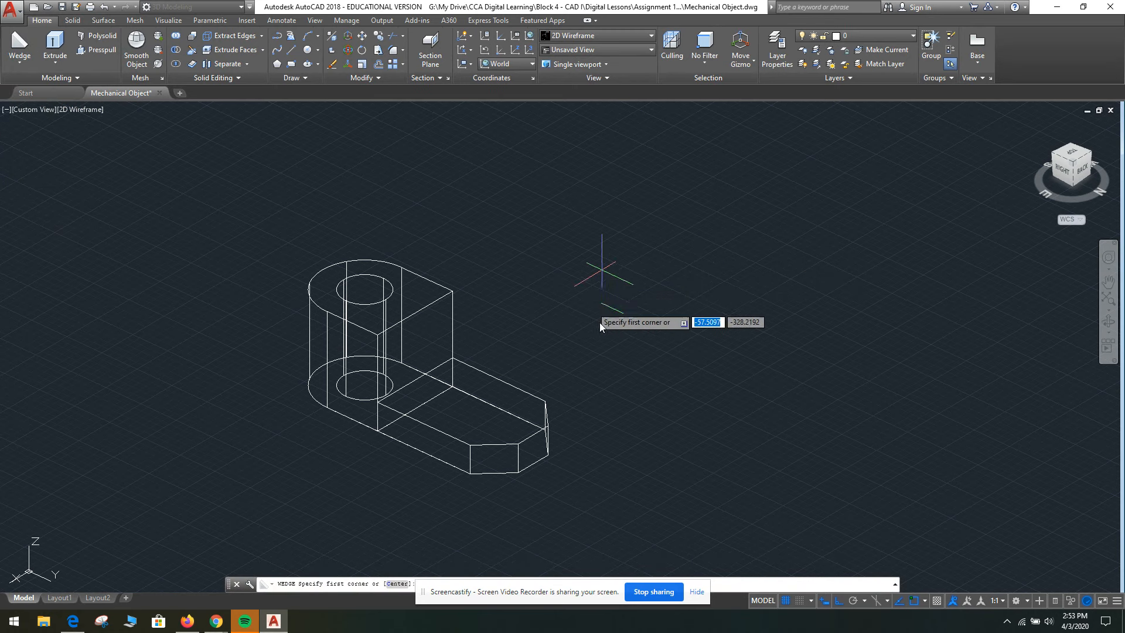
pyautogui.click(599, 306)
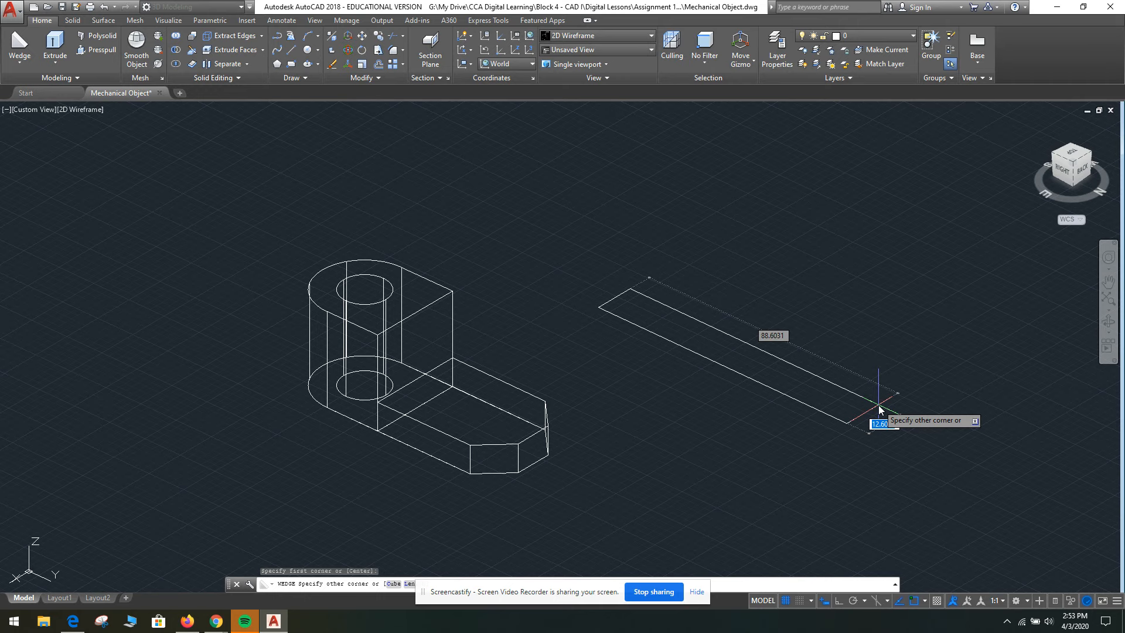
pyautogui.write('42')
pyautogui.press('Return')
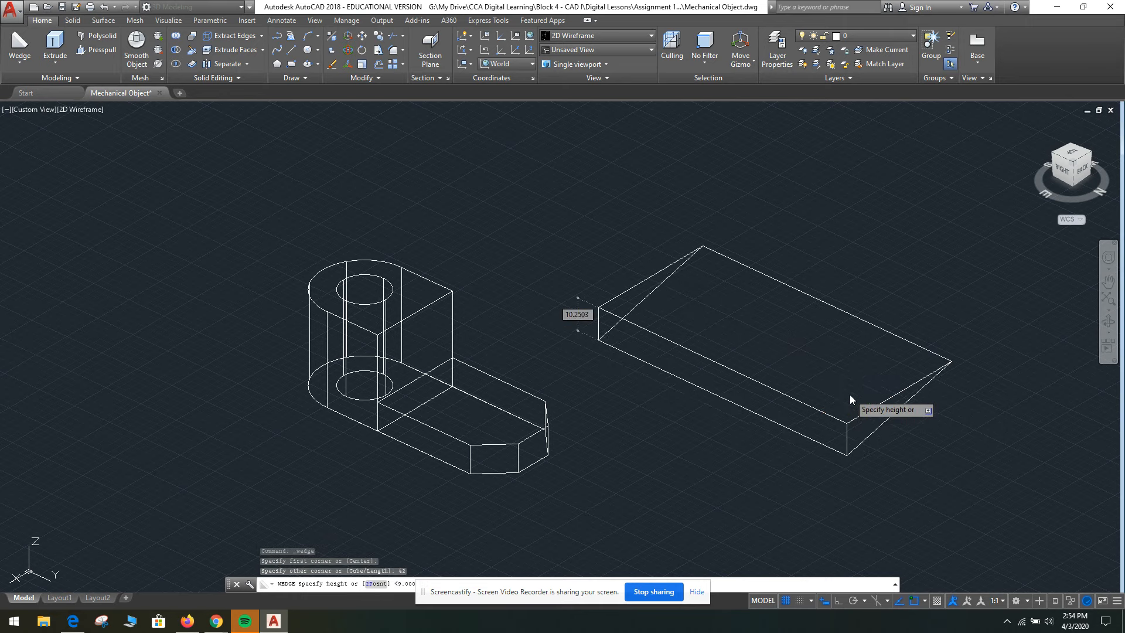
pyautogui.press('Escape')
# - Draw a wedge in the empty space beside the block with a 42 by 7 base and a height of 21
pyautogui.click(19, 45)
pyautogui.click(640, 317)
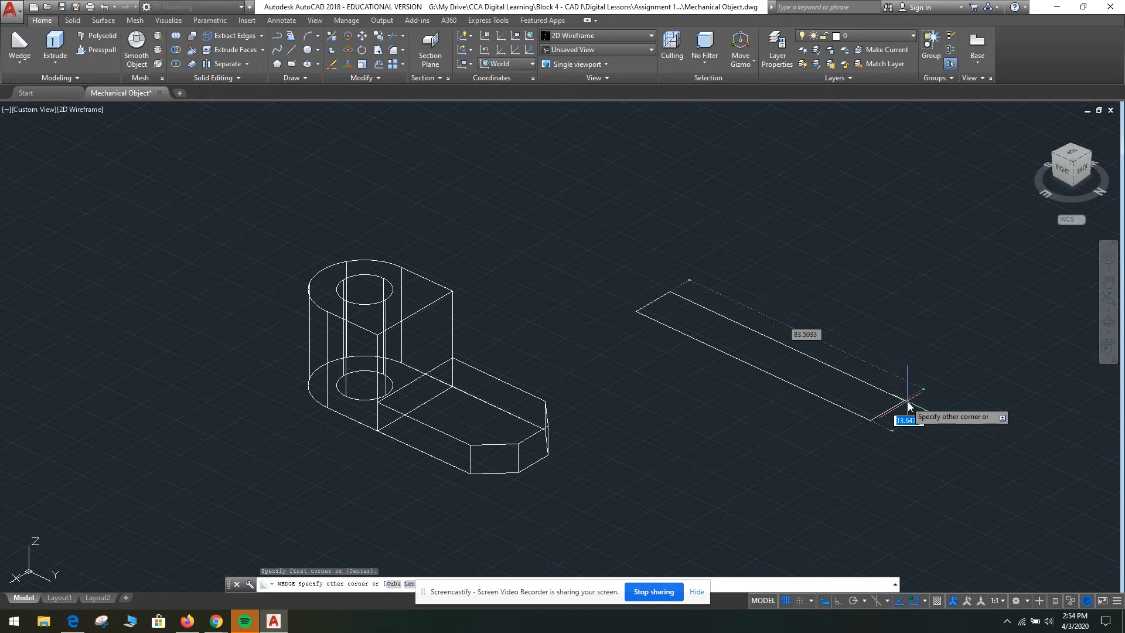
pyautogui.press('Tab')
pyautogui.write('42')
pyautogui.press('Tab')
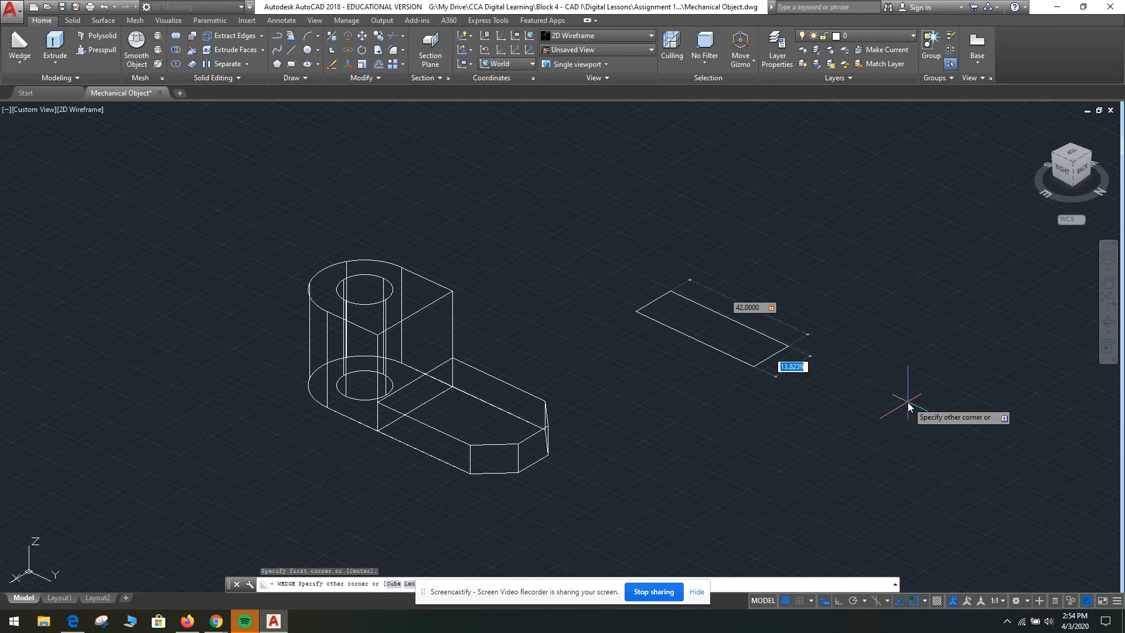
pyautogui.write('7')
pyautogui.press('Return')
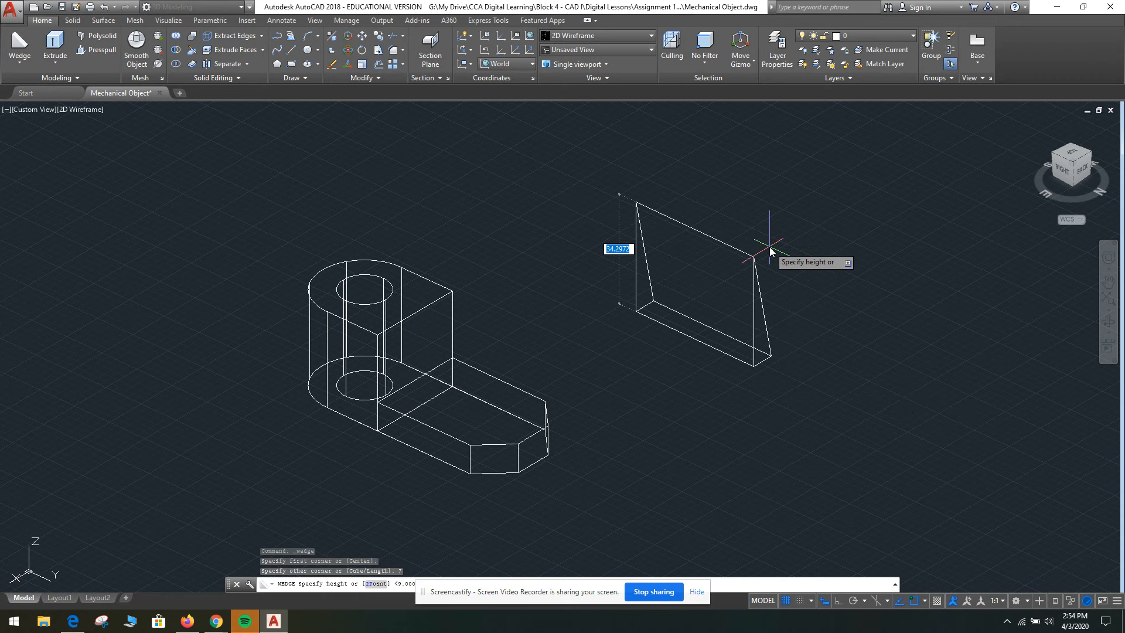
pyautogui.write('21')
pyautogui.press('Return')
# - Open the wedge's properties and set its length to 21, height to 7 and width to 7
pyautogui.click(761, 328)
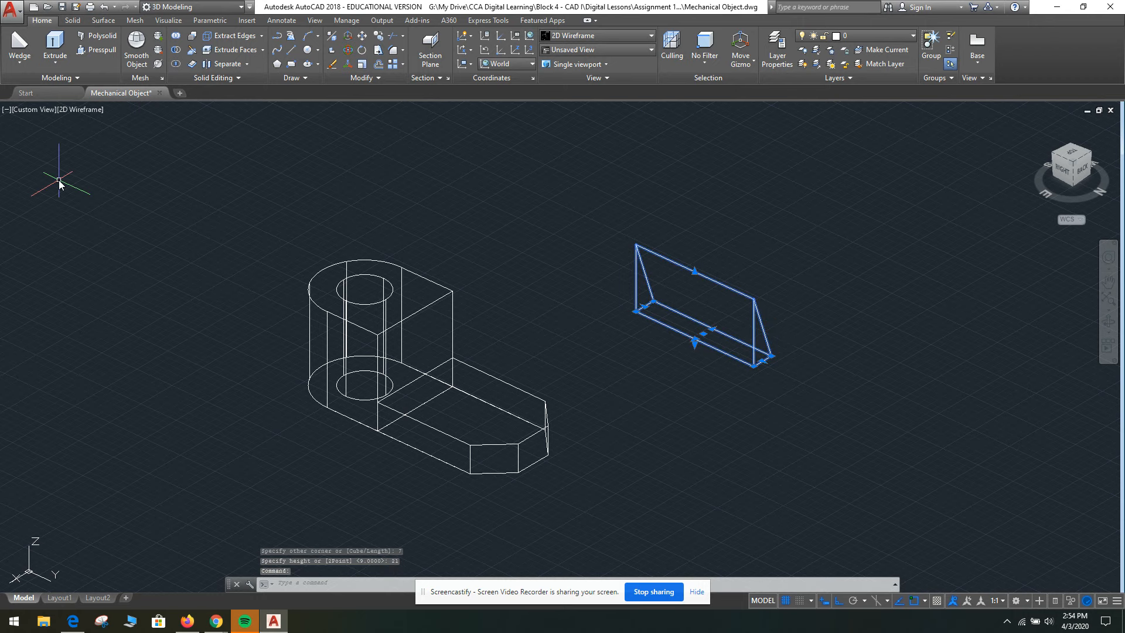
pyautogui.write('properties')
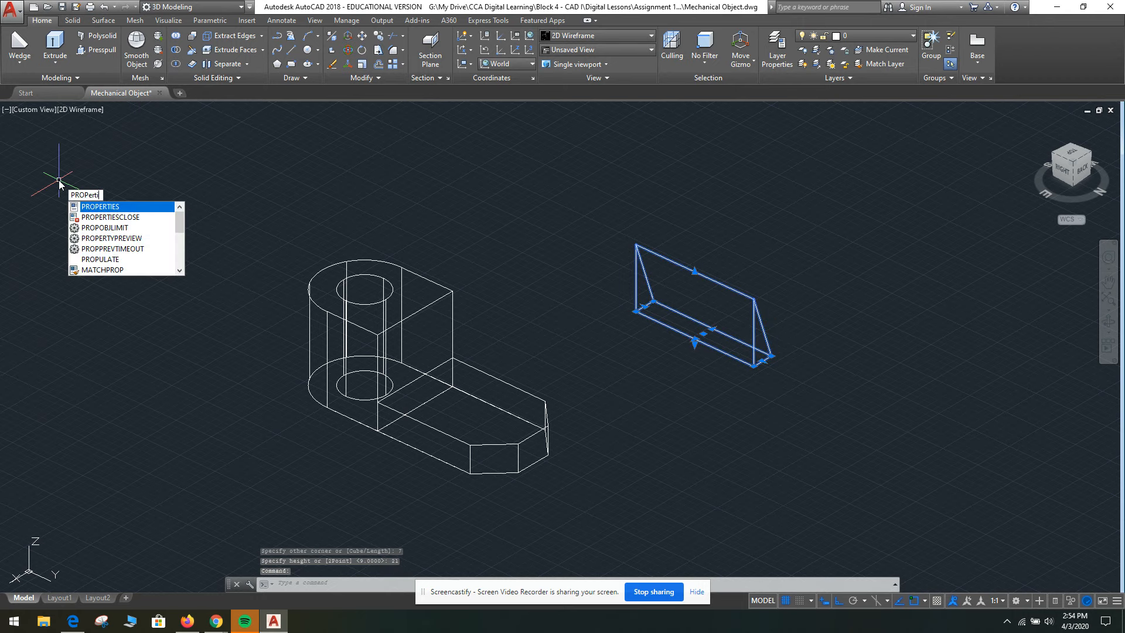
pyautogui.press('Return')
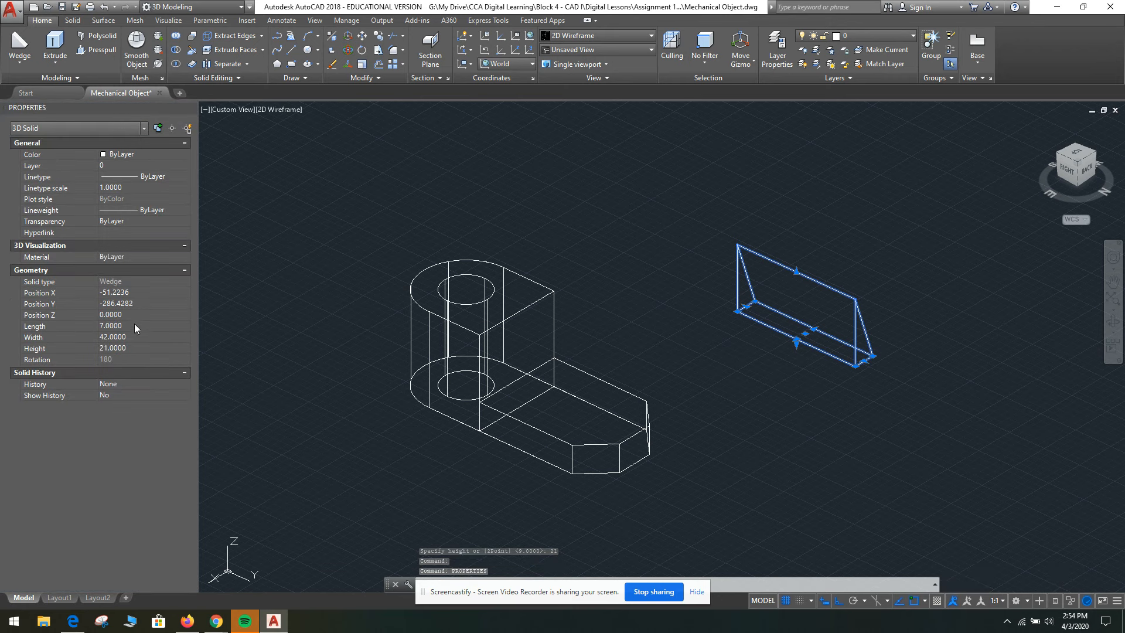
pyautogui.click(122, 347)
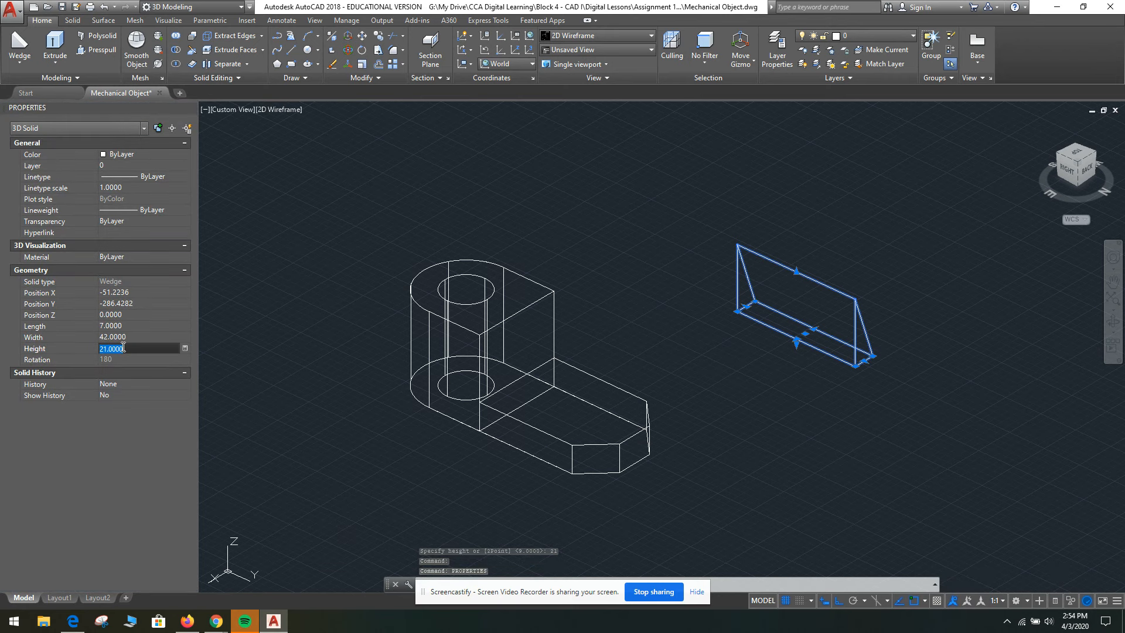
pyautogui.click(129, 338)
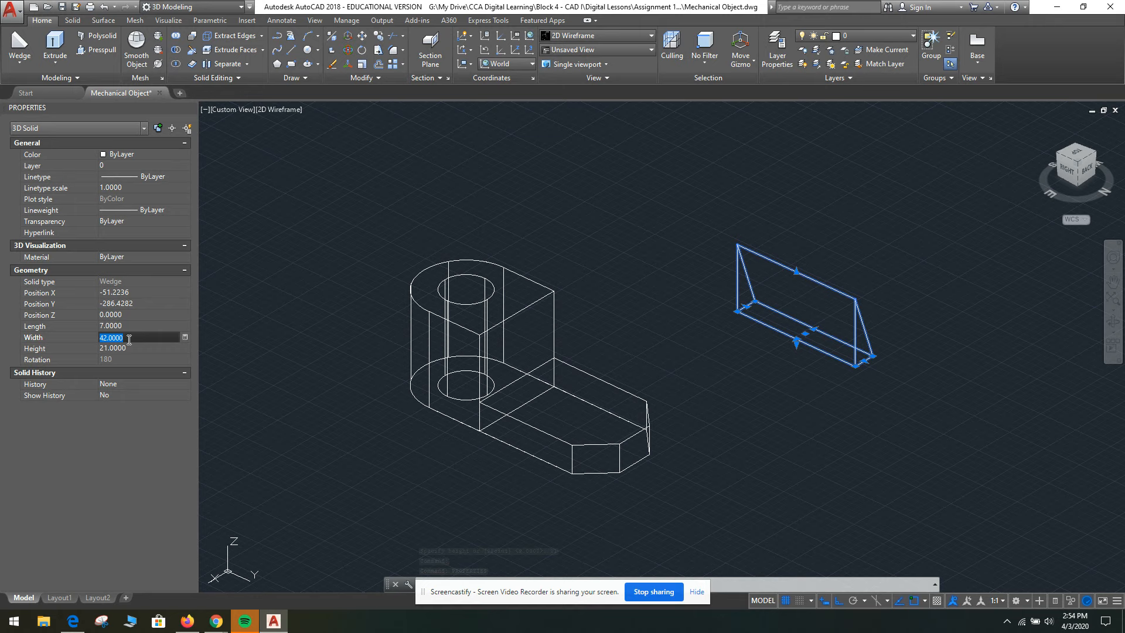
pyautogui.click(126, 325)
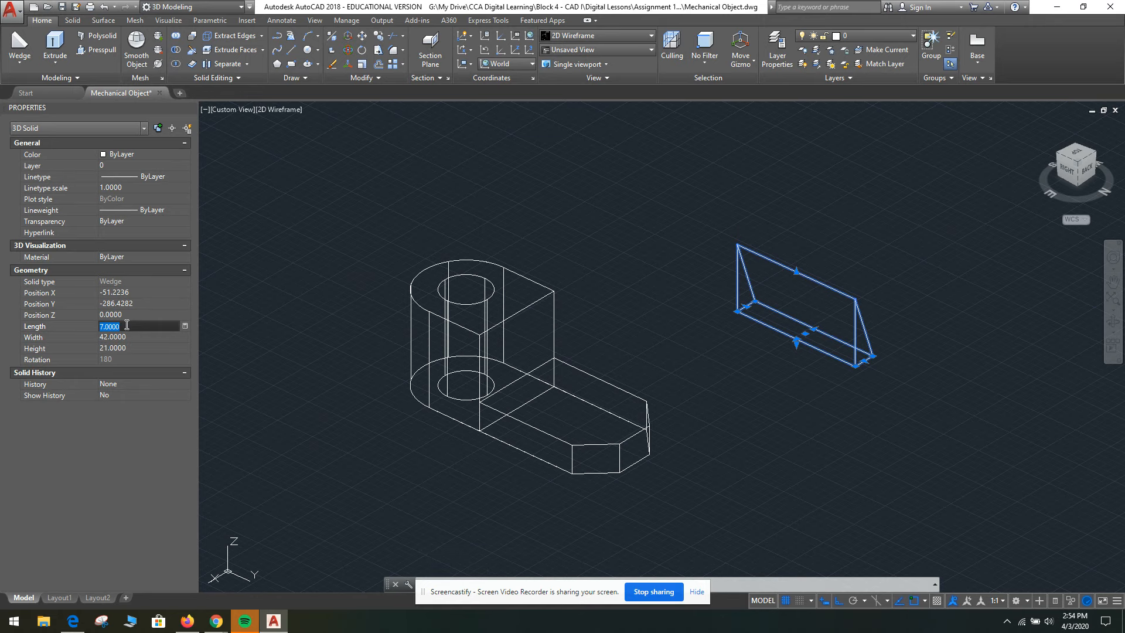
pyautogui.write('21')
pyautogui.click(128, 347)
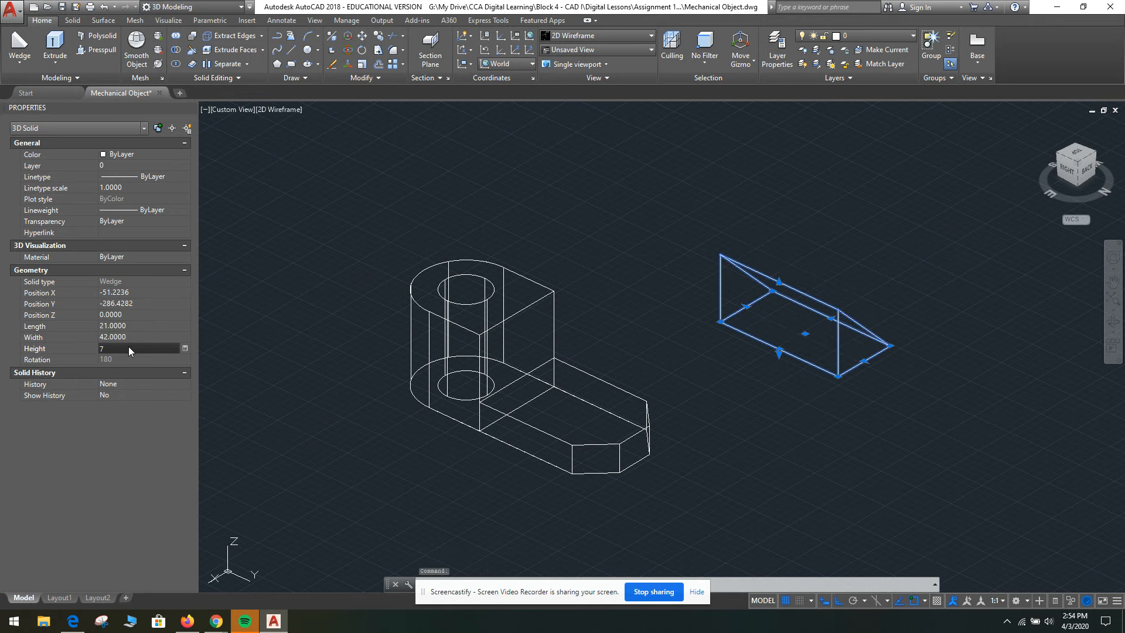
pyautogui.press('Return')
pyautogui.click(112, 338)
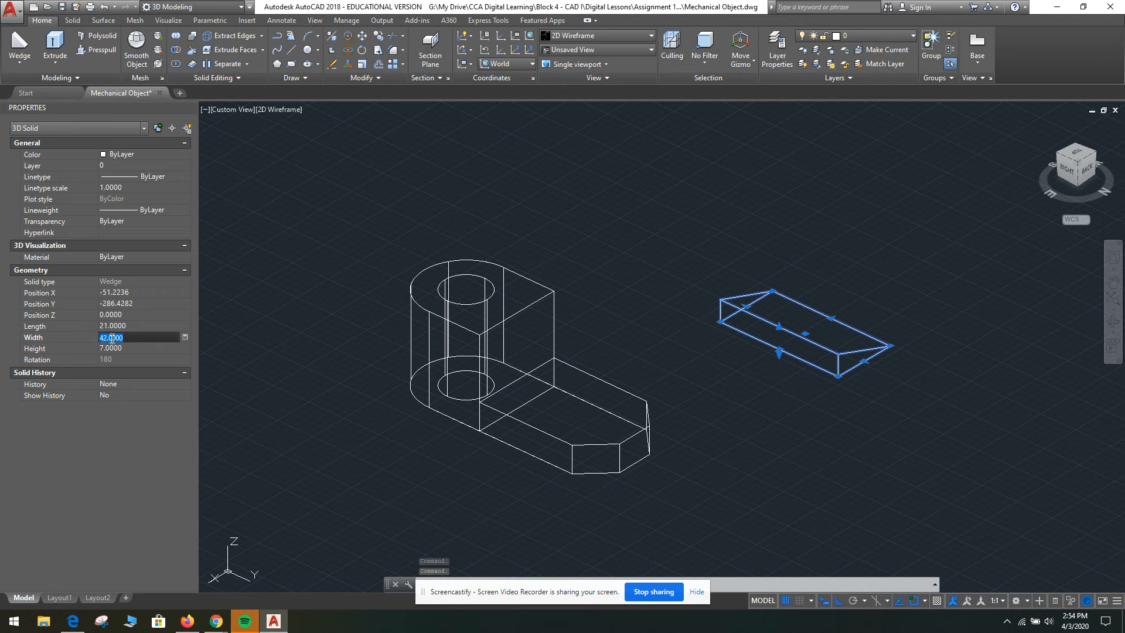
pyautogui.write('7')
pyautogui.press('Tab')
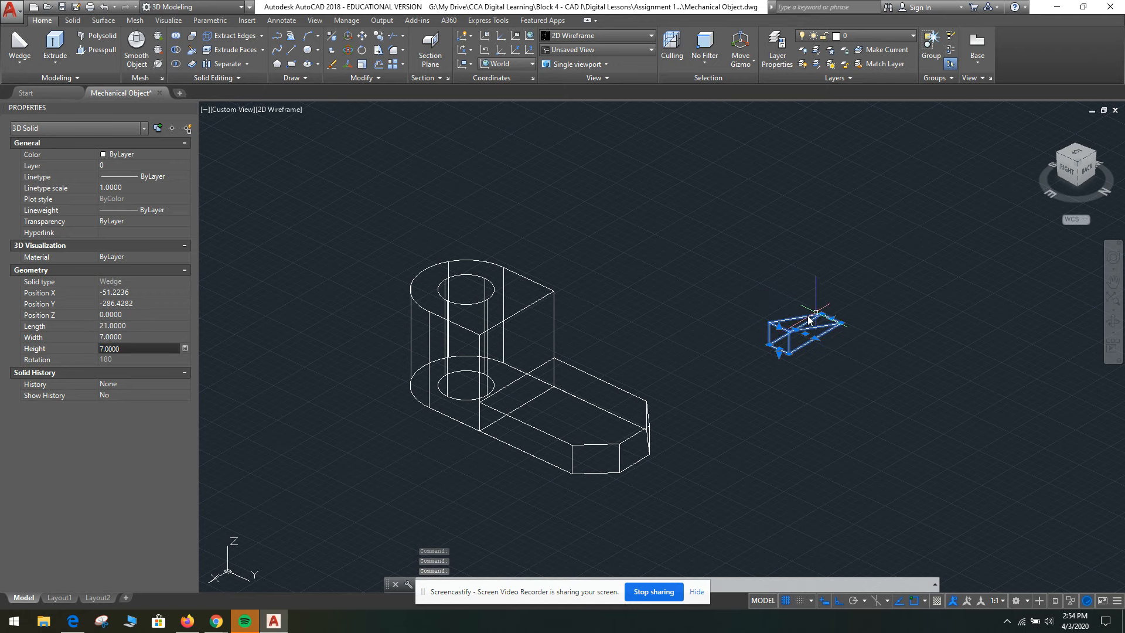
# - Stretch the wedge by its grips to a total height of 21 and a total length of 42
pyautogui.click(776, 327)
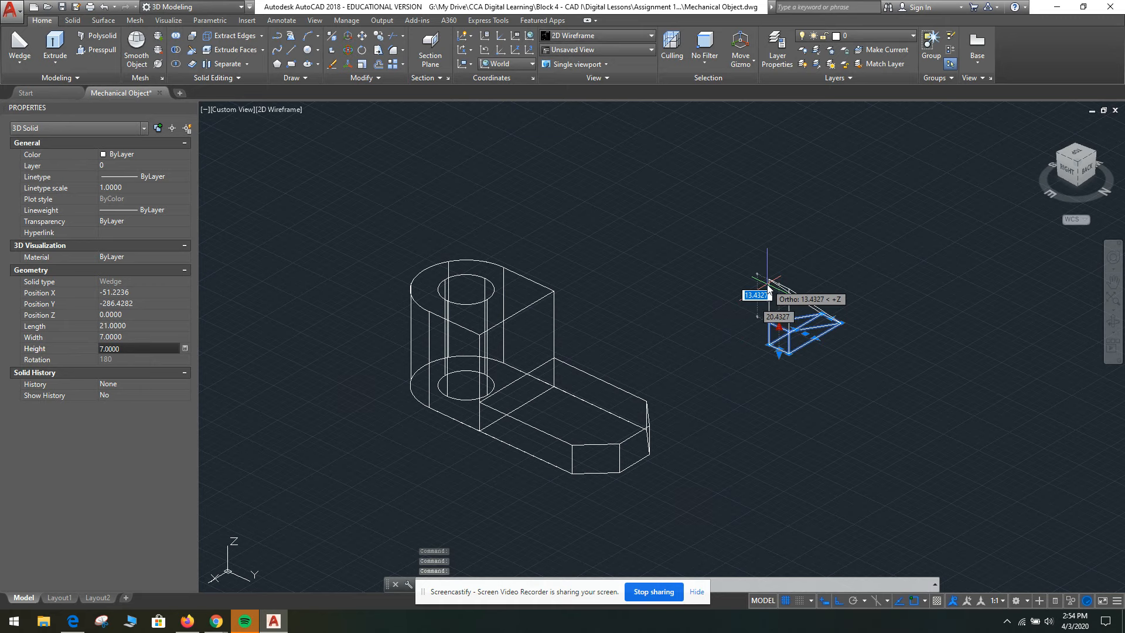
pyautogui.write('21')
pyautogui.press('Return')
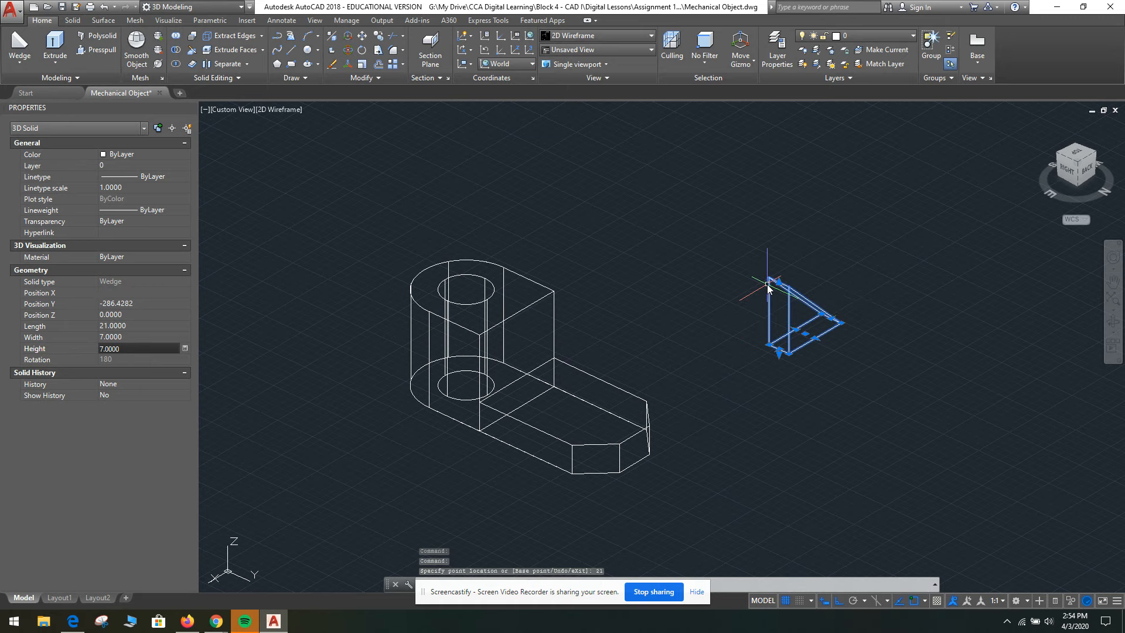
pyautogui.keyDown('shift'); pyautogui.moveTo(888, 379); pyautogui.dragTo(830, 350, button='middle'); pyautogui.keyUp('shift')
pyautogui.click(845, 329)
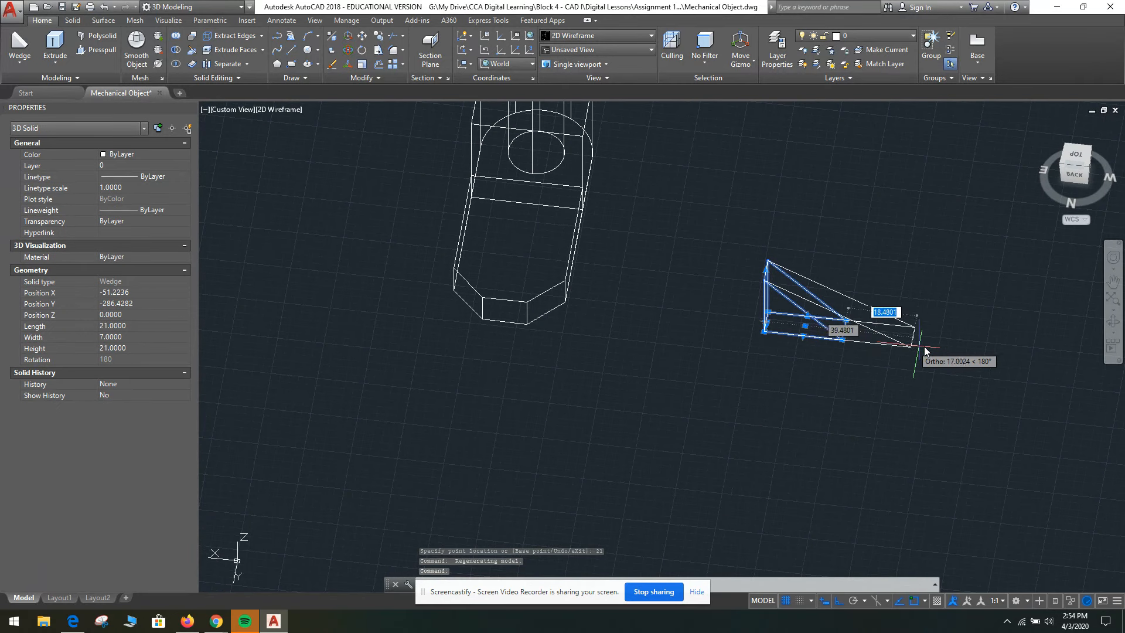
pyautogui.press('Tab')
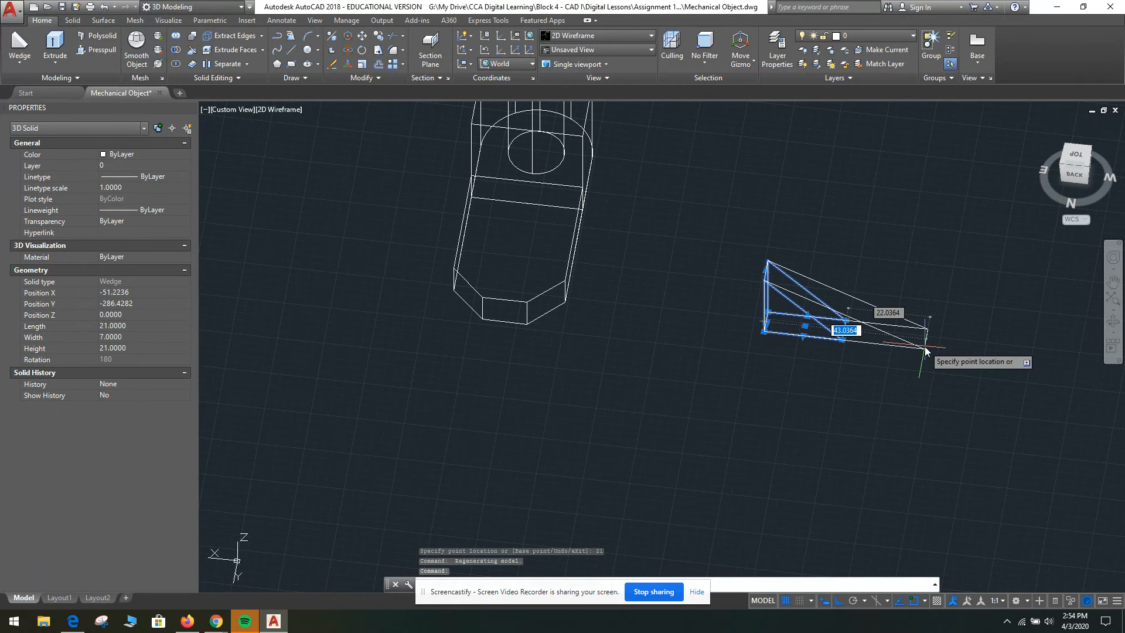
pyautogui.write('42')
pyautogui.press('Return')
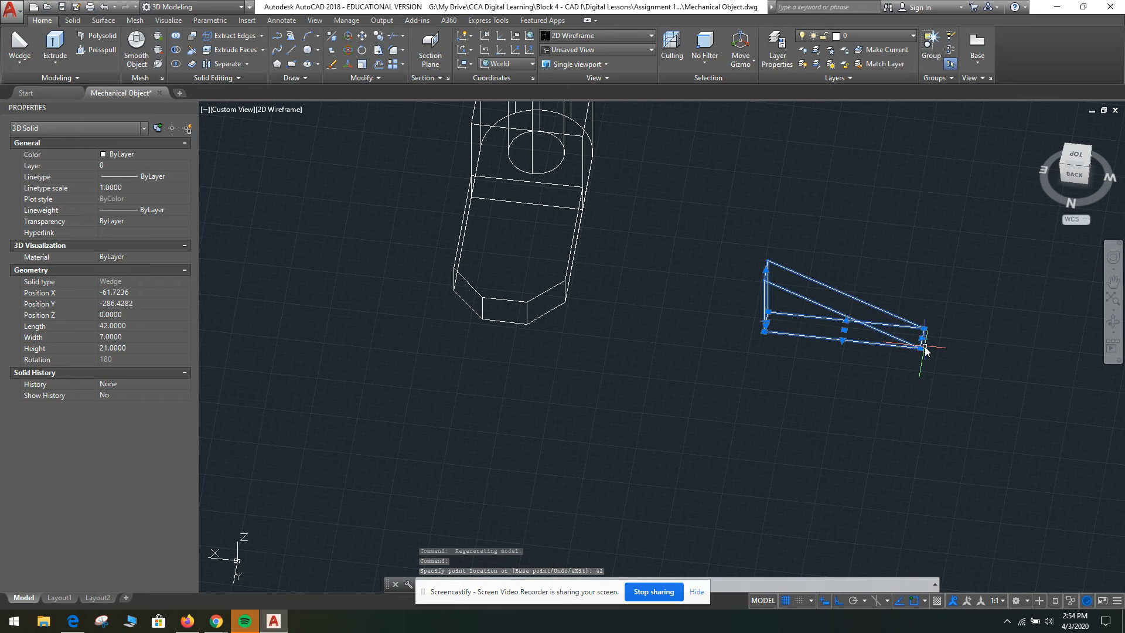
pyautogui.press('Escape')
pyautogui.scroll(-2, 877, 391)
pyautogui.keyDown('shift'); pyautogui.moveTo(818, 459); pyautogui.dragTo(746, 354, button='middle'); pyautogui.keyUp('shift')
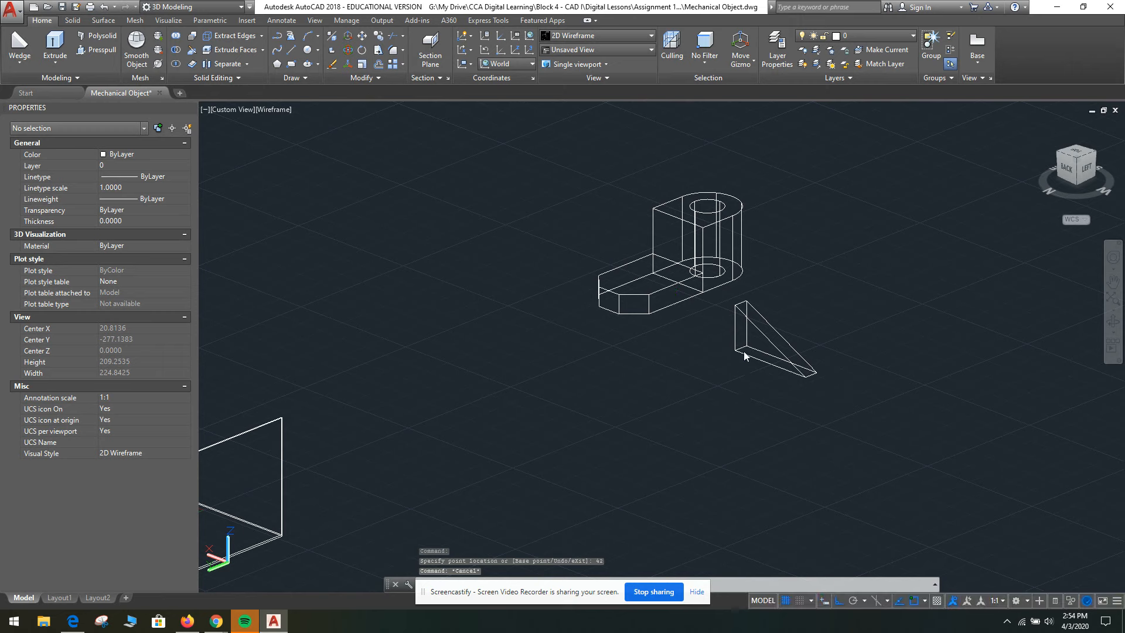
pyautogui.click(771, 348)
pyautogui.write('ro')
pyautogui.press('Return')
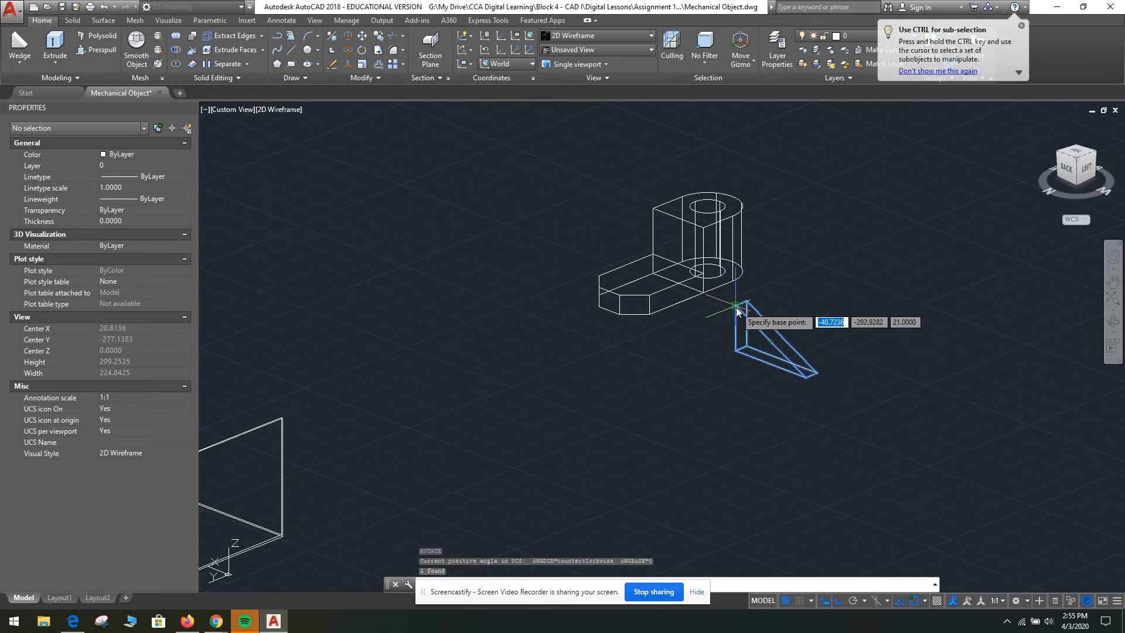
pyautogui.press('Escape')
# - Move the wedge from the midpoint of its thin bottom edge to the midpoint of the base's top front edge
pyautogui.write('m')
pyautogui.press('Return')
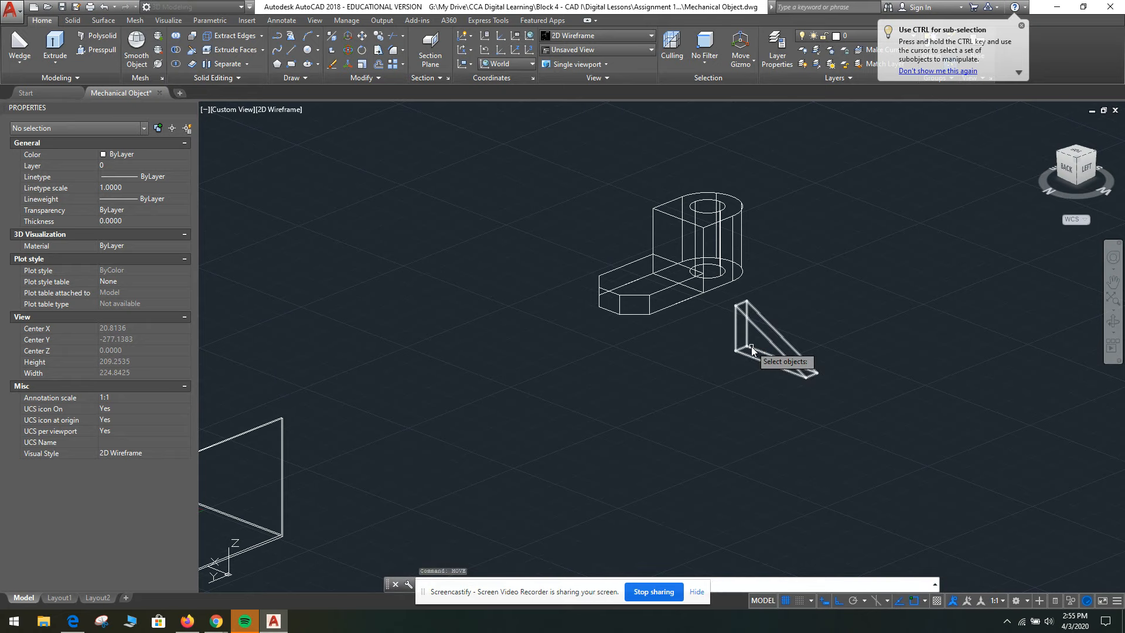
pyautogui.click(801, 374)
pyautogui.press('Return')
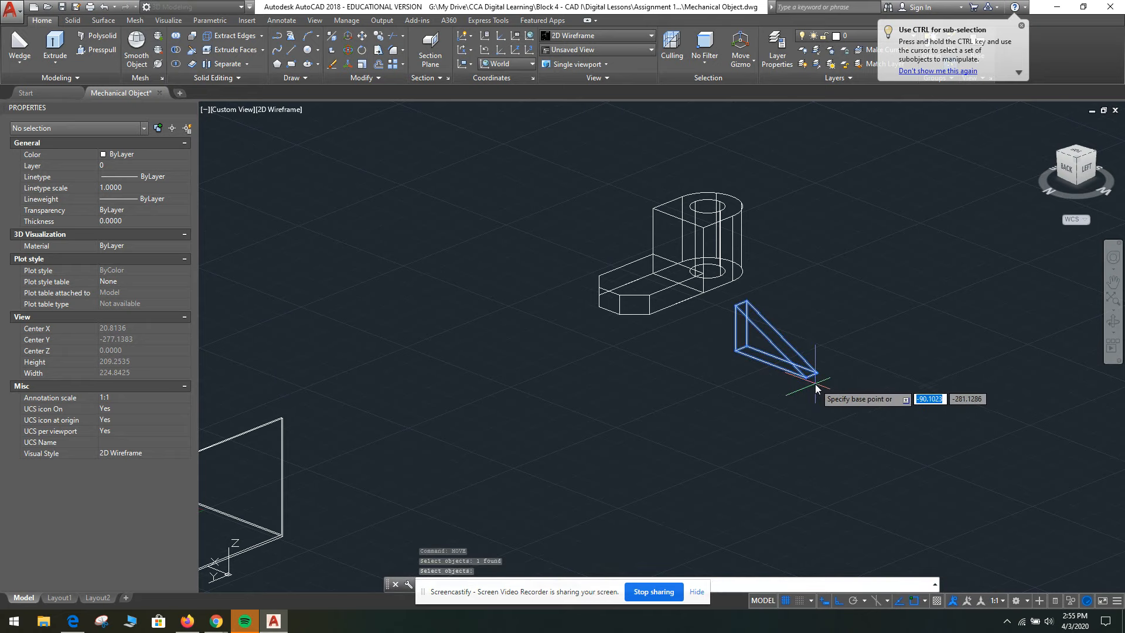
pyautogui.click(815, 374)
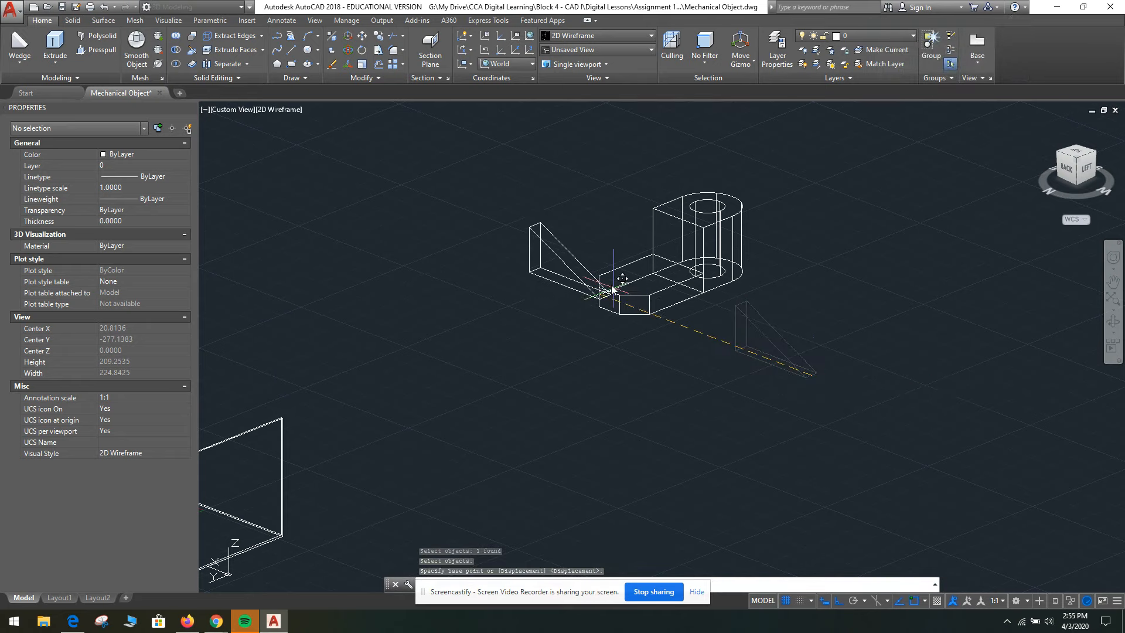
pyautogui.keyDown('shift'); pyautogui.moveTo(595, 329); pyautogui.dragTo(635, 366, button='middle'); pyautogui.keyUp('shift')
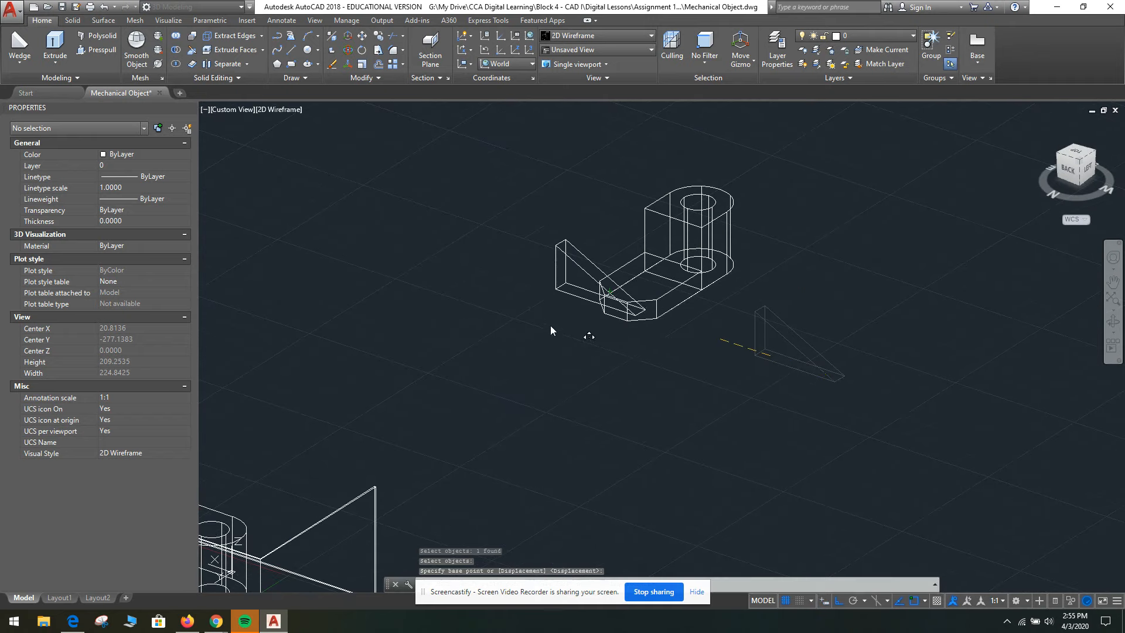
pyautogui.scroll(6, 586, 316)
pyautogui.scroll(-5, 760, 264)
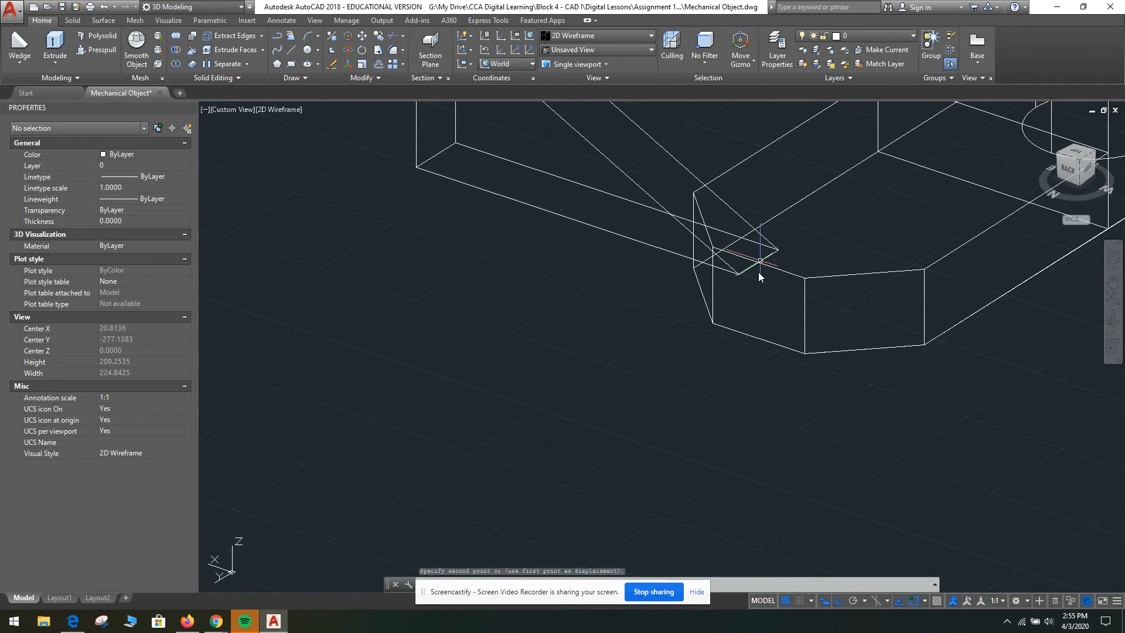
# - 3D-rotate the wedge by 90 degrees about the vertical axis through the midpoint of its thin edge
pyautogui.press('Escape')
pyautogui.click(710, 268)
pyautogui.write('3dro')
pyautogui.press('Return')
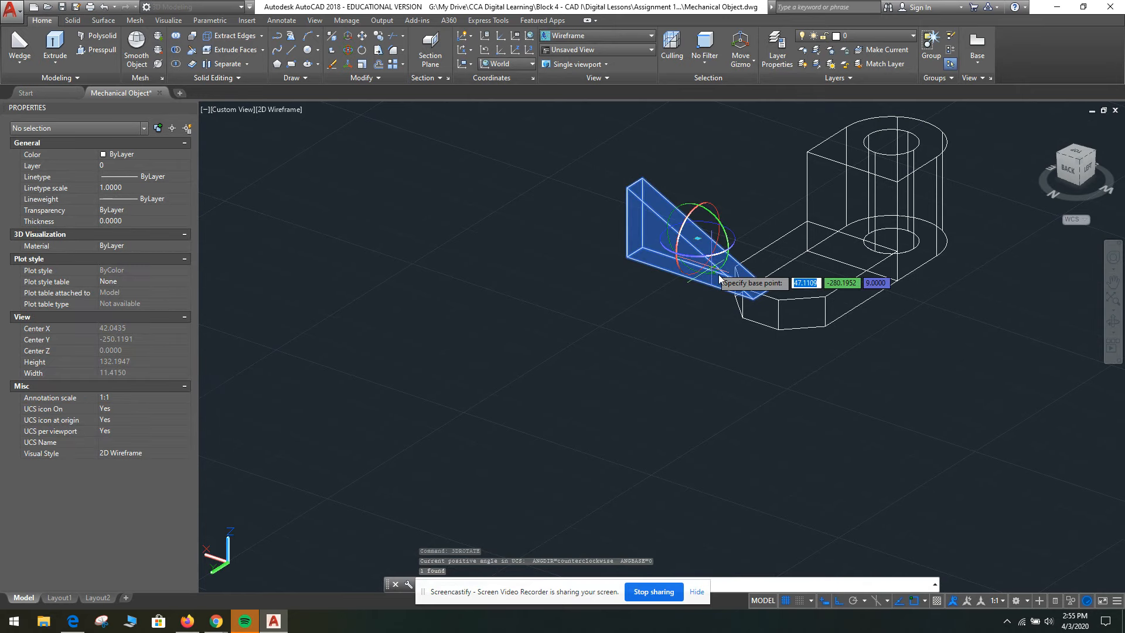
pyautogui.scroll(4, 767, 294)
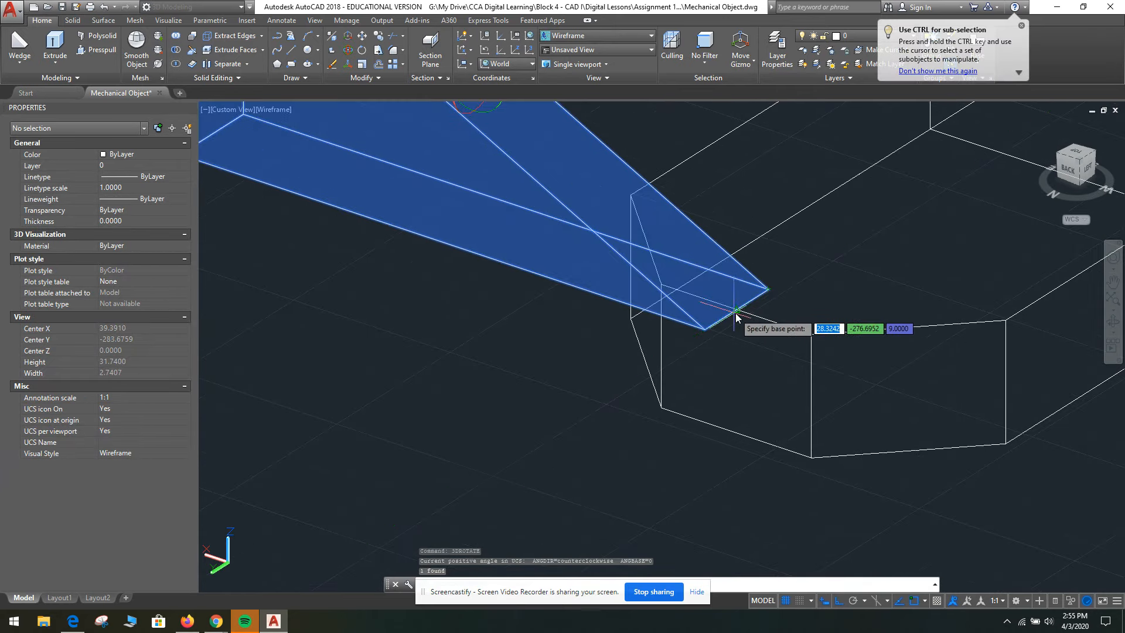
pyautogui.click(737, 315)
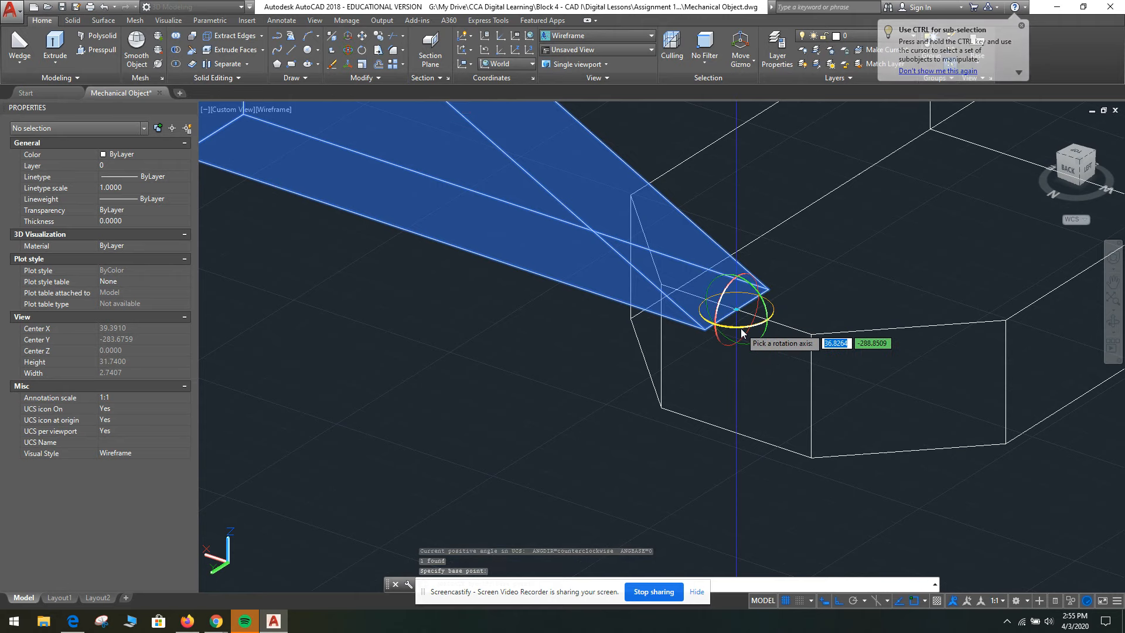
pyautogui.click(741, 328)
pyautogui.scroll(-4, 561, 364)
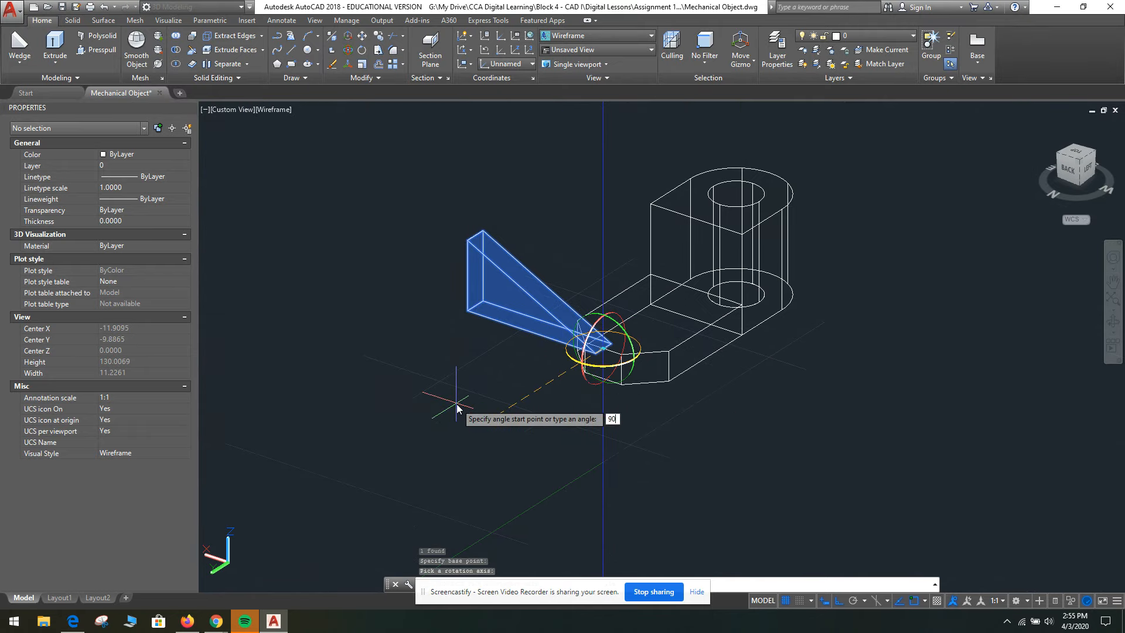
pyautogui.press('Return')
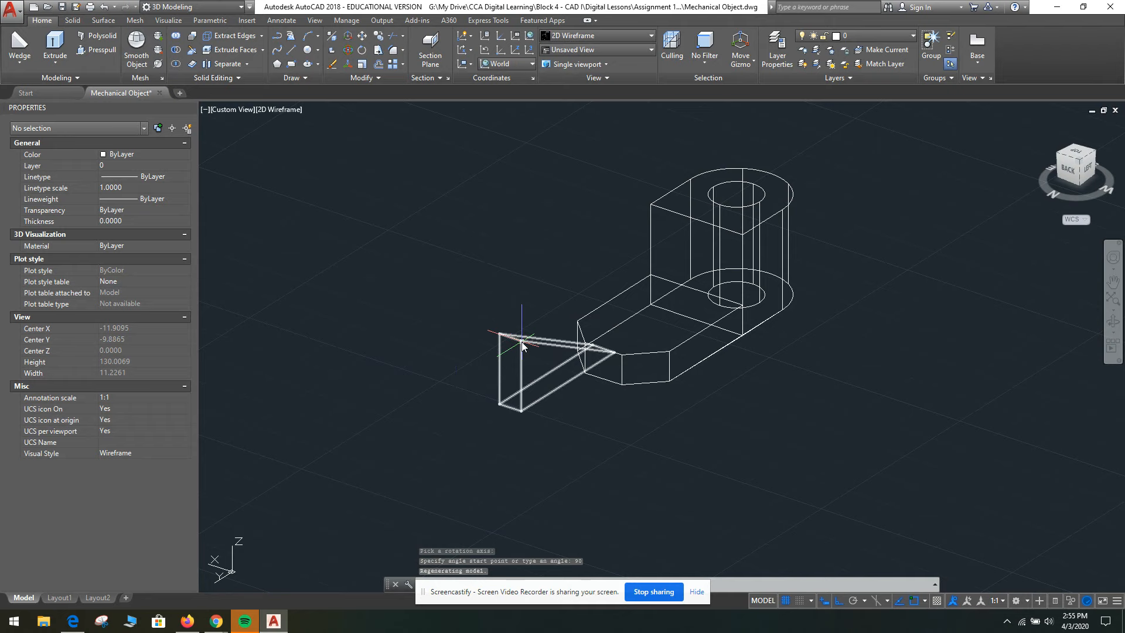
# - 3D-rotate the wedge another 180 degrees about the vertical axis at its thin edge, turning its tall face toward the block
pyautogui.click(521, 345)
pyautogui.write('3')
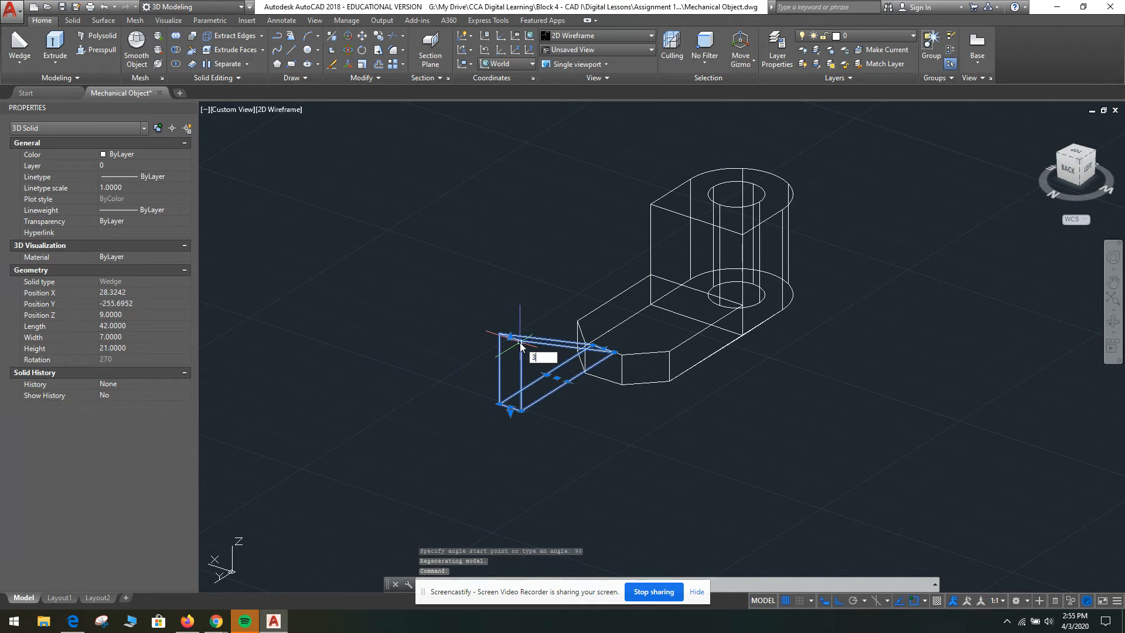
pyautogui.write('dr')
pyautogui.press('Return')
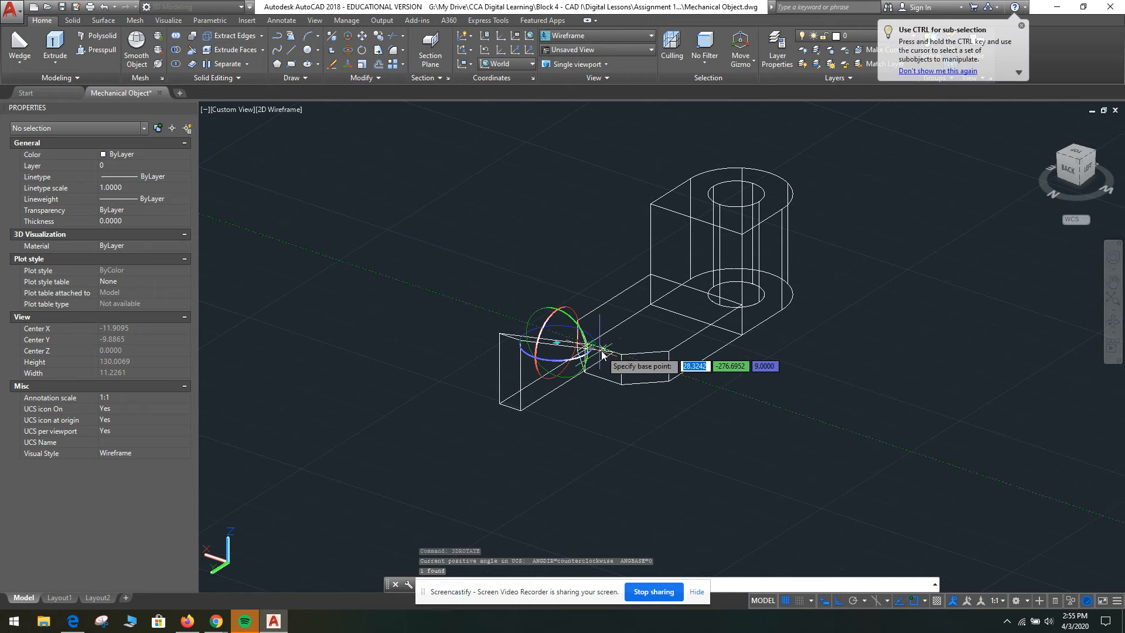
pyautogui.click(603, 350)
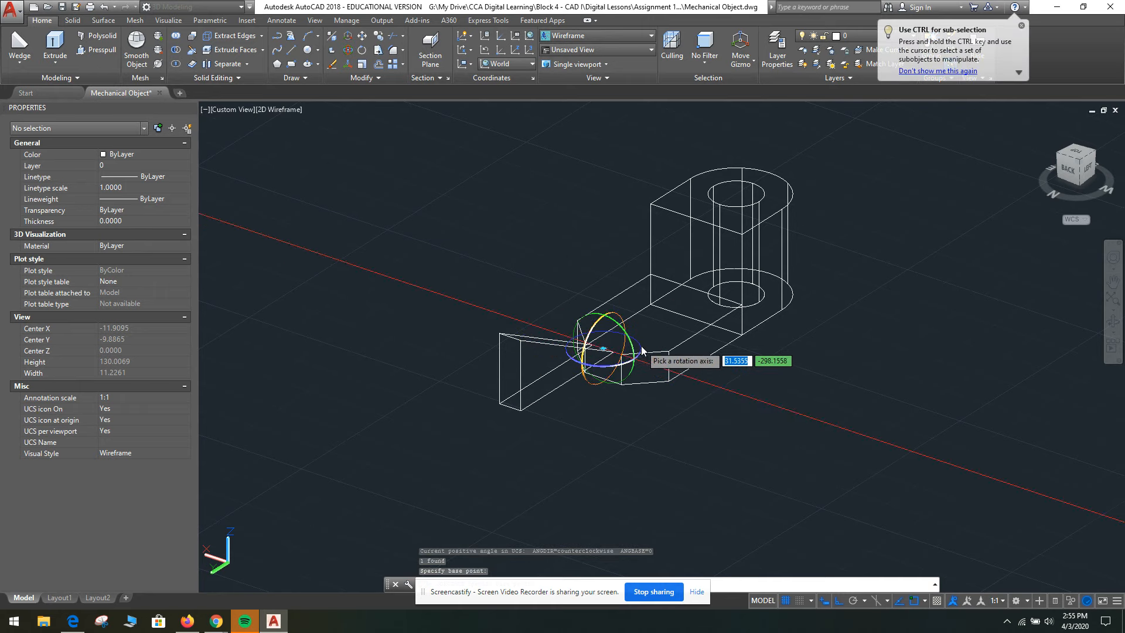
pyautogui.click(640, 350)
pyautogui.write('180')
pyautogui.press('Return')
pyautogui.press('Escape')
# - Set the viewport's visual style to Conceptual and inspect how the wedge sits between the block and the base
pyautogui.keyDown('shift'); pyautogui.moveTo(610, 362); pyautogui.dragTo(708, 349, button='middle'); pyautogui.keyUp('shift')
pyautogui.scroll(6, 740, 281)
pyautogui.scroll(-5, 739, 281)
pyautogui.scroll(-4, 709, 350)
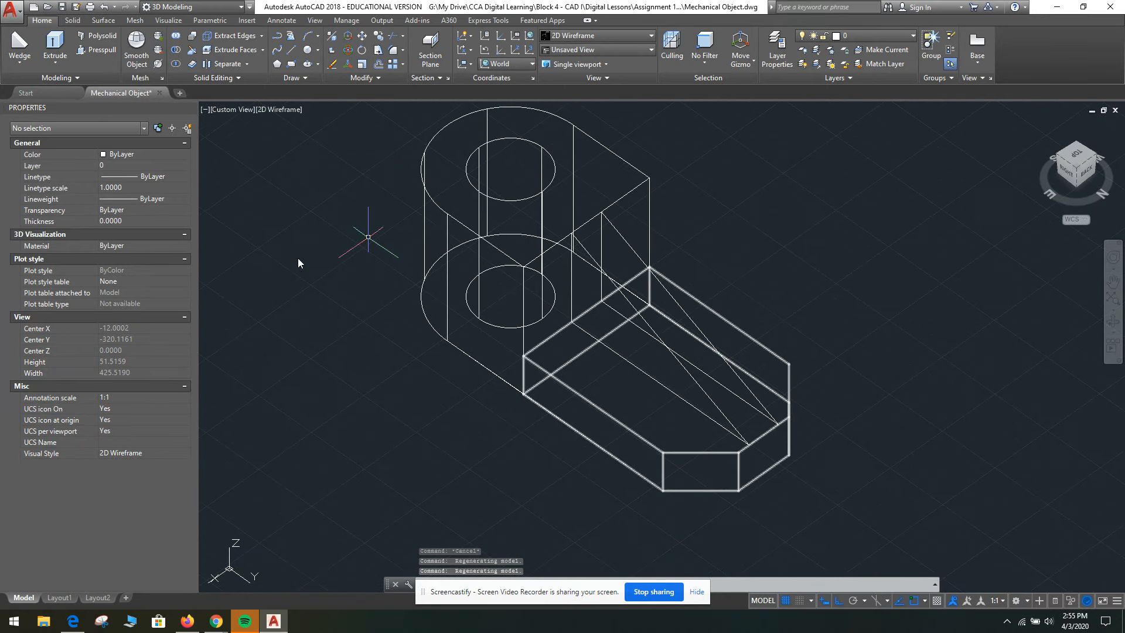
pyautogui.click(294, 110)
pyautogui.click(316, 155)
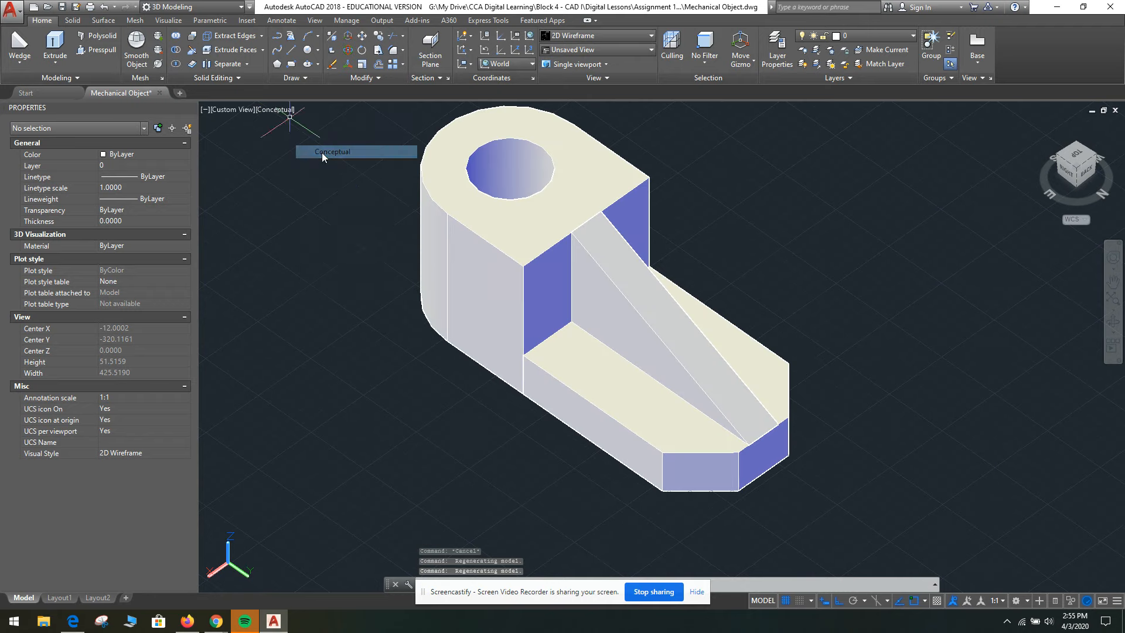
pyautogui.moveTo(447, 372)
pyautogui.keyDown('shift'); pyautogui.mouseDown(button='middle')
pyautogui.moveTo(542, 301)
pyautogui.moveTo(504, 340)
pyautogui.moveTo(395, 314)
pyautogui.moveTo(439, 389)
pyautogui.moveTo(536, 302)
pyautogui.mouseUp(button='middle'); pyautogui.keyUp('shift')
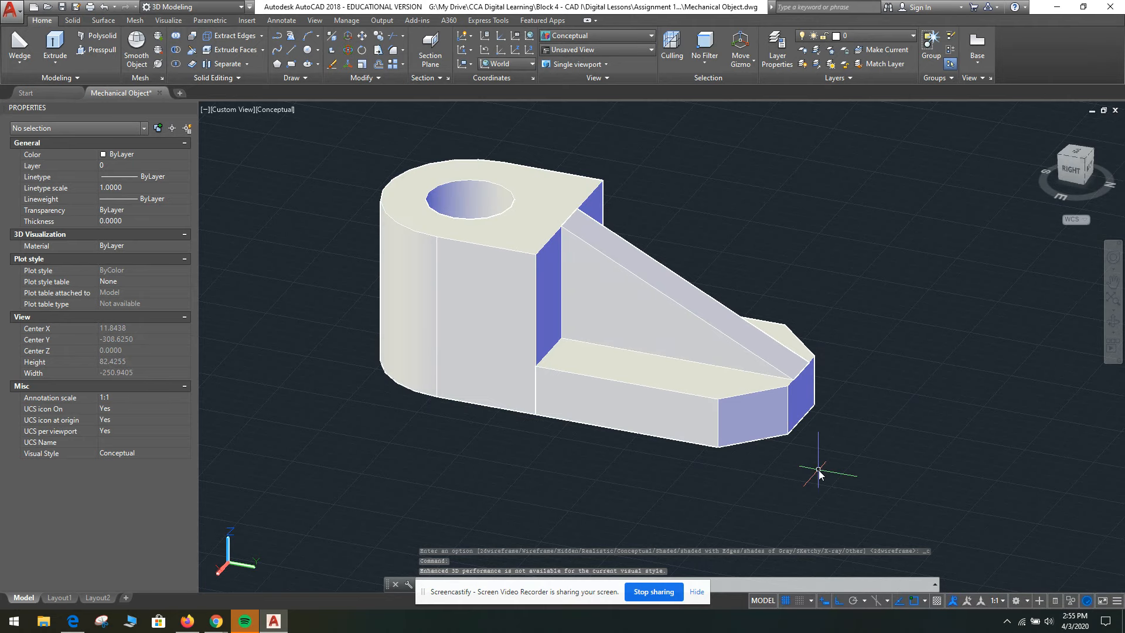
# - Union the upright block, base and wedge into a single solid
pyautogui.write('un')
pyautogui.write('union')
pyautogui.press('Return')
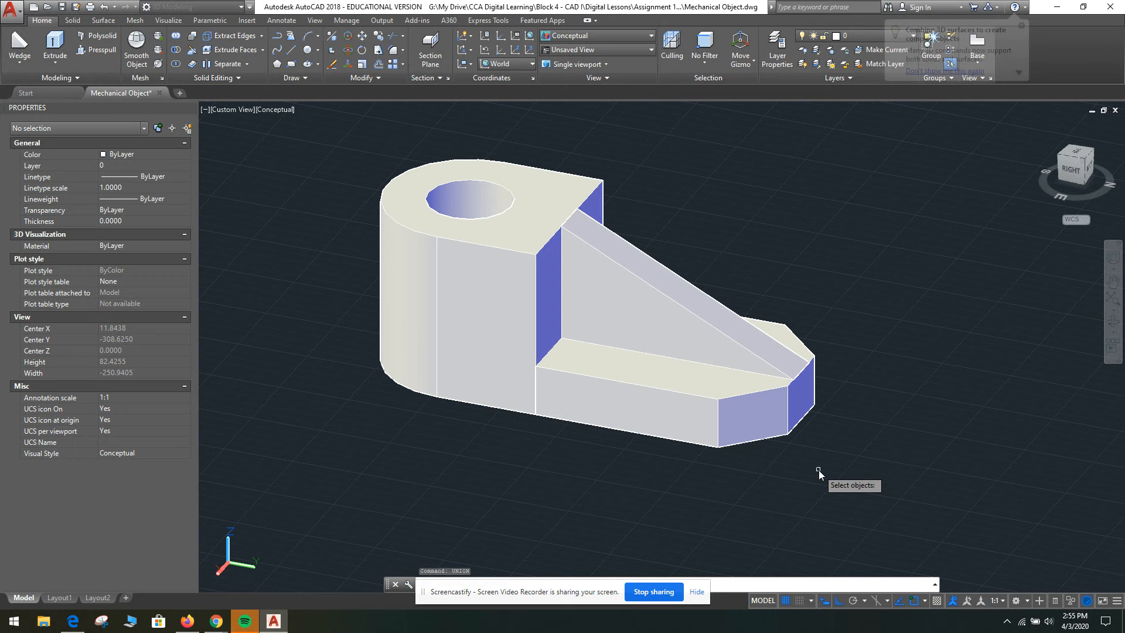
pyautogui.click(818, 470)
pyautogui.click(328, 142)
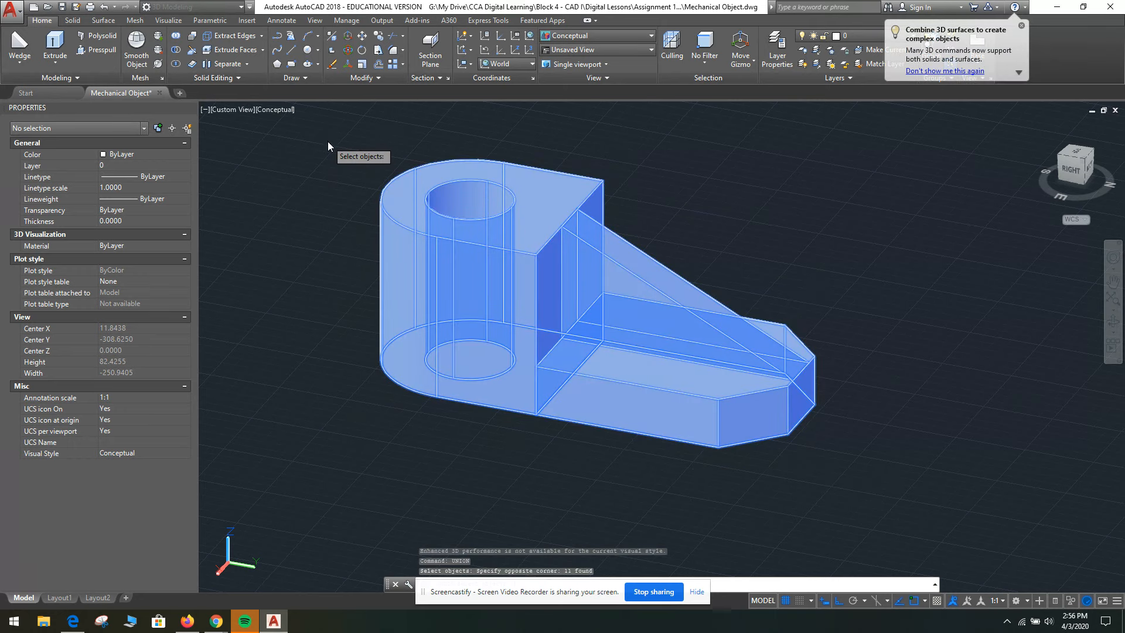
pyautogui.scroll(-2, 623, 284)
pyautogui.scroll(-2, 623, 284)
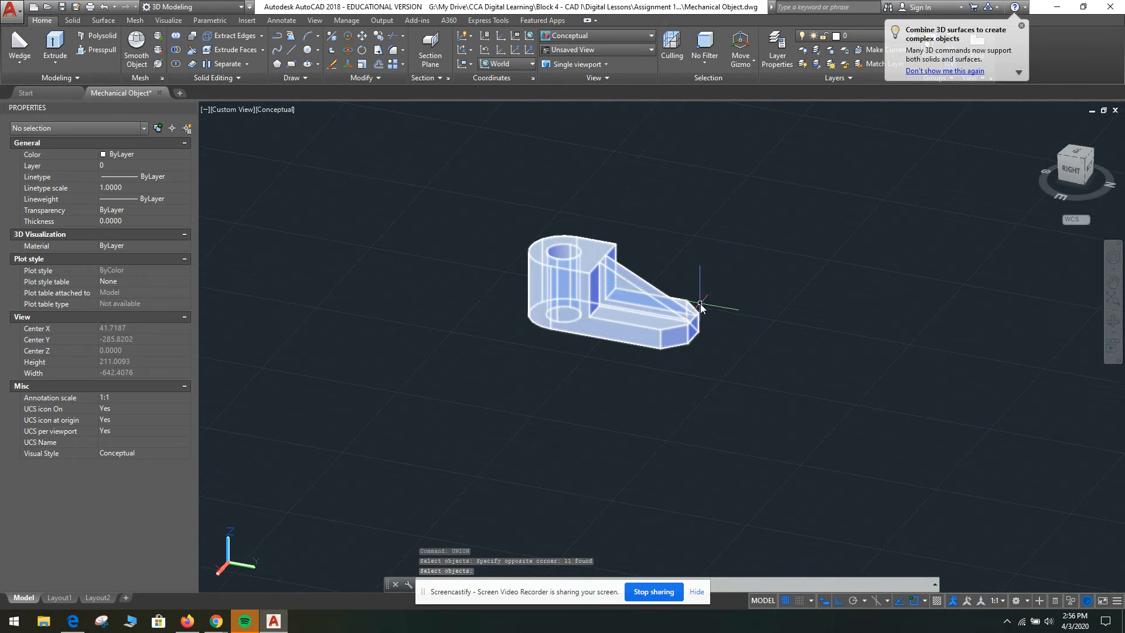
# - Examine the completed fixture block standing inside the three-sided box from several angles
pyautogui.scroll(-5, 701, 307)
pyautogui.moveTo(716, 308); pyautogui.dragTo(678, 367, button='middle')
pyautogui.scroll(5, 708, 269)
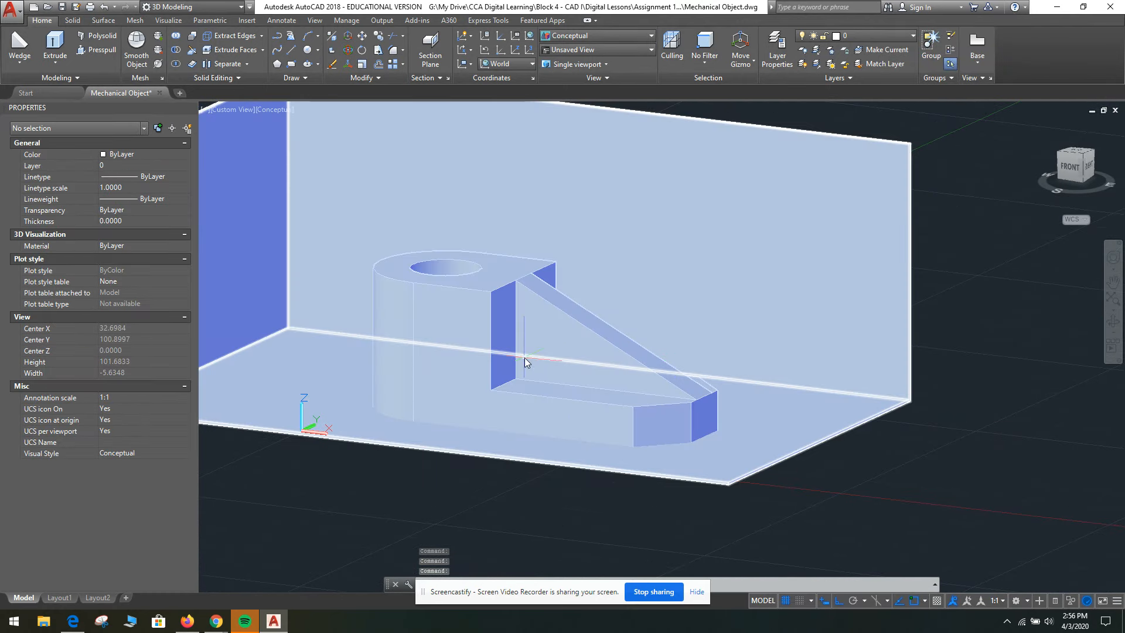
pyautogui.scroll(-2, 548, 342)
pyautogui.keyDown('shift'); pyautogui.moveTo(530, 319); pyautogui.dragTo(596, 489, button='middle'); pyautogui.keyUp('shift')
pyautogui.scroll(5, 527, 361)
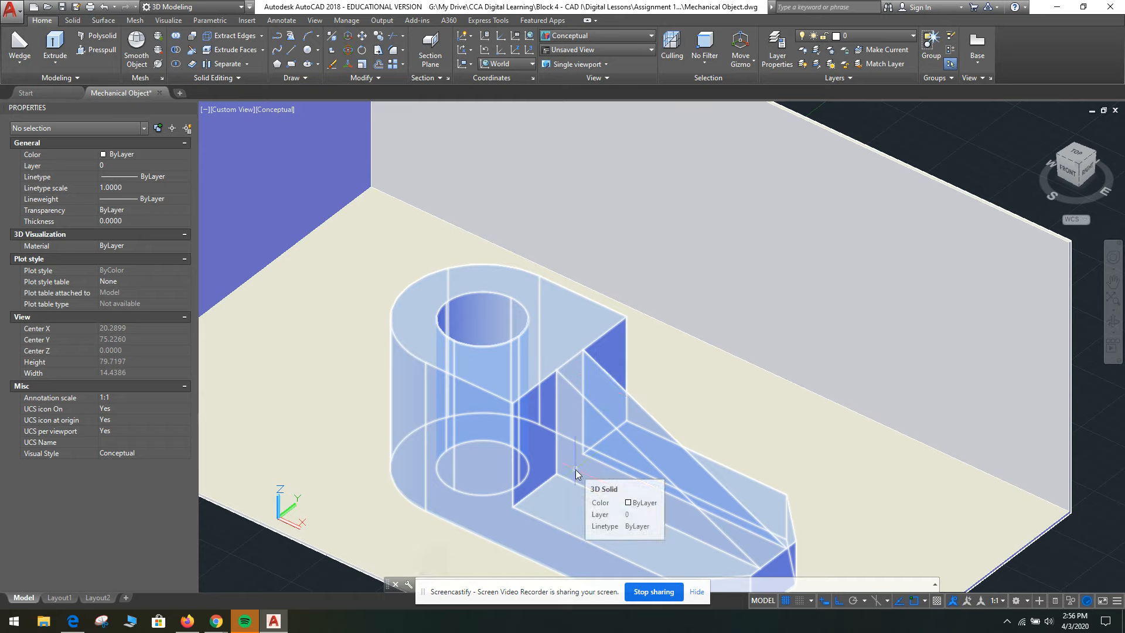
pyautogui.scroll(-4, 576, 473)
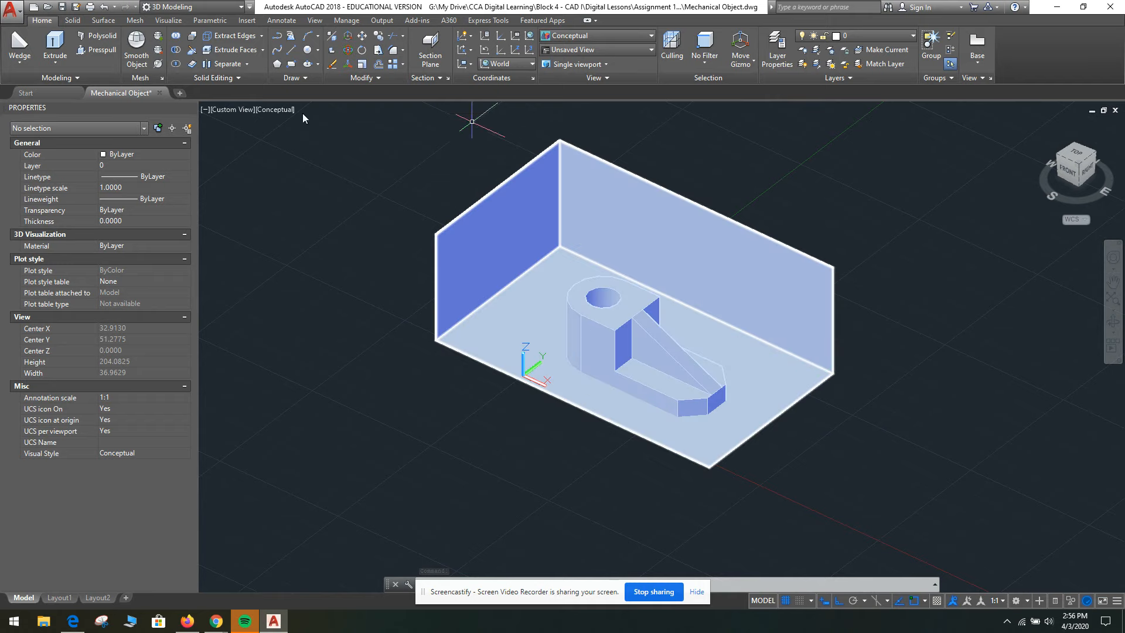
# - Set the visual style to Realistic and view the blue fixture block up close
pyautogui.click(271, 113)
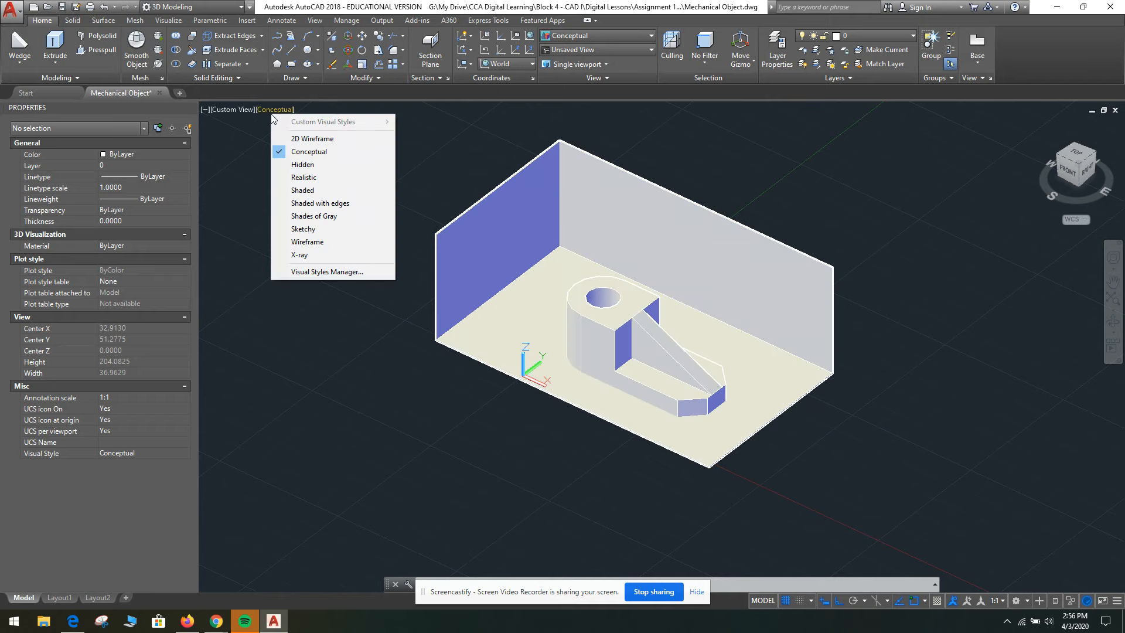
pyautogui.click(308, 177)
pyautogui.scroll(6, 656, 397)
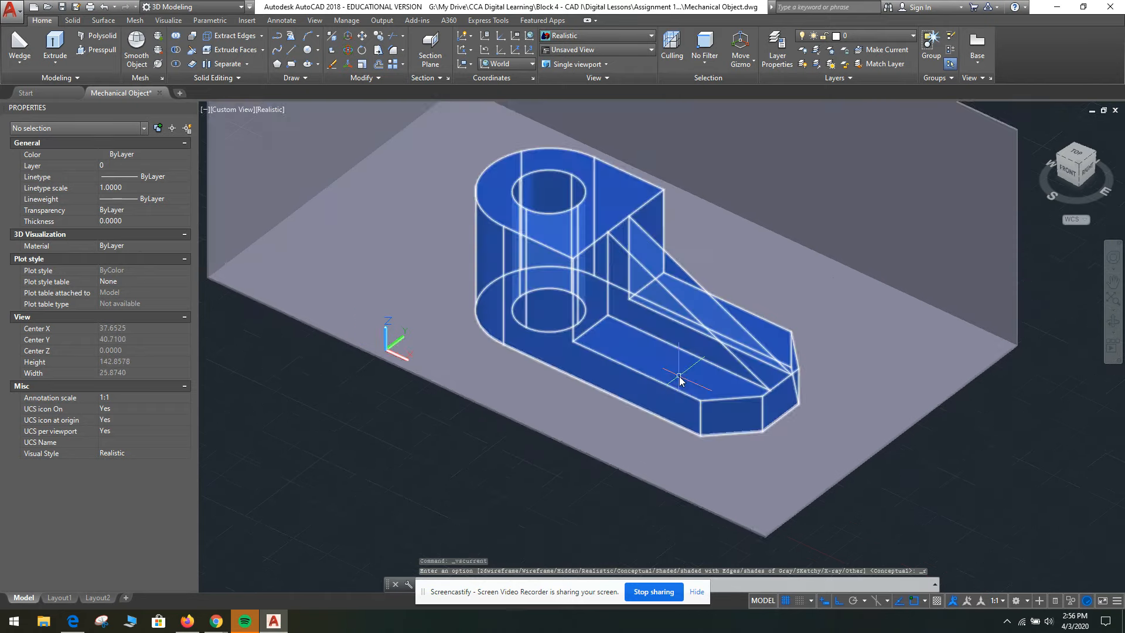
pyautogui.moveTo(701, 323); pyautogui.dragTo(689, 409, button='middle')
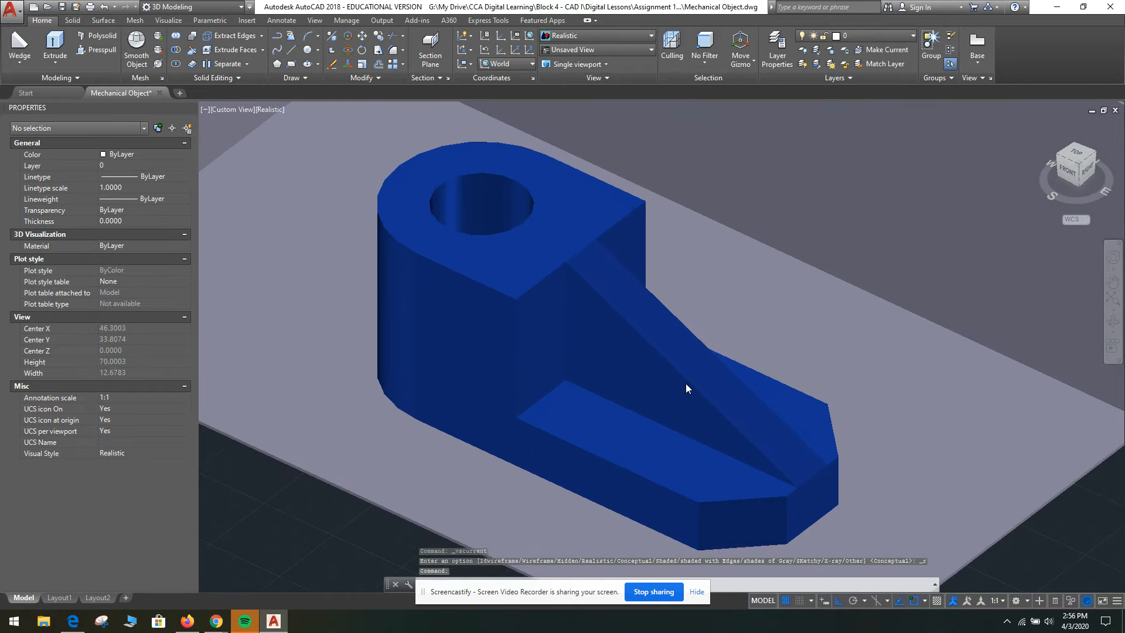
pyautogui.scroll(3, 684, 383)
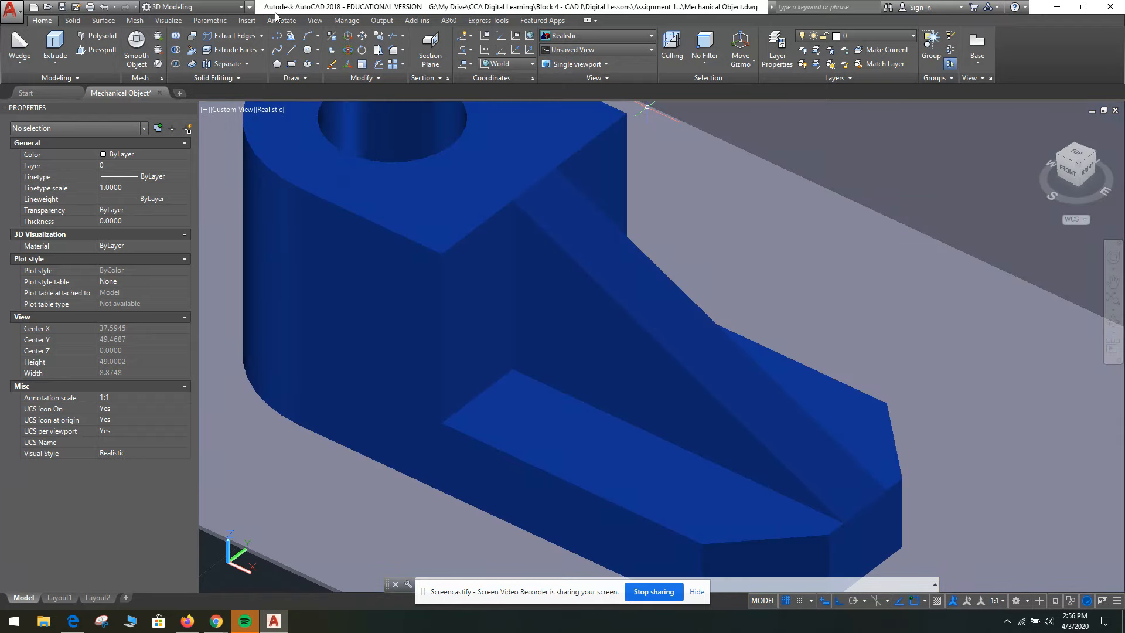
# - Render the close-up view of the fixture block in a separate window and close that render window
pyautogui.click(175, 22)
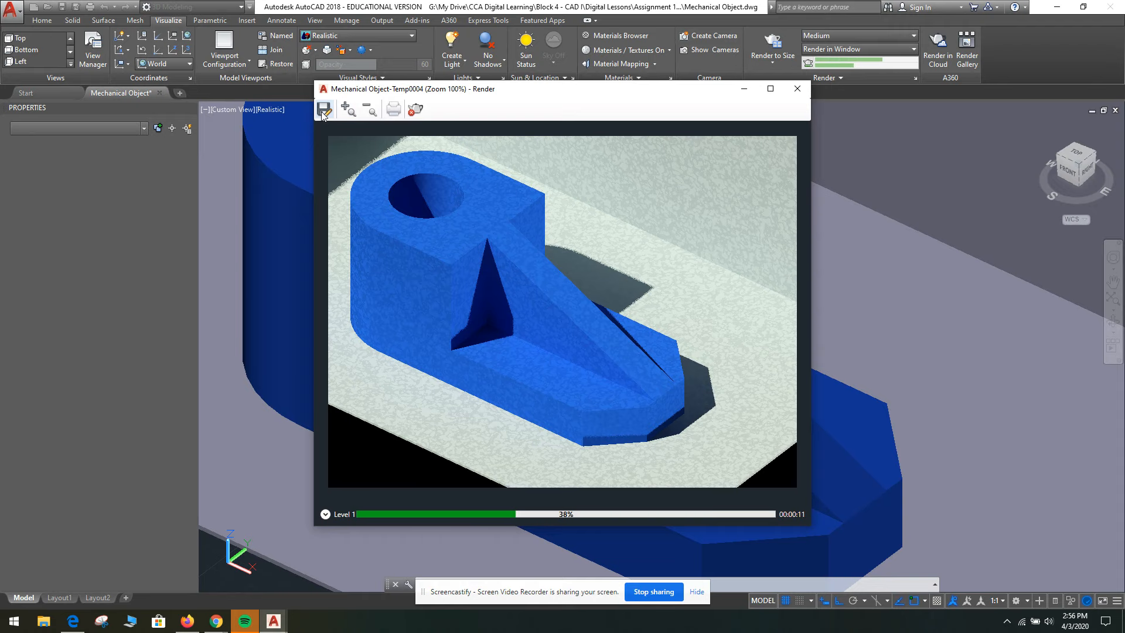
pyautogui.moveTo(200, 628)
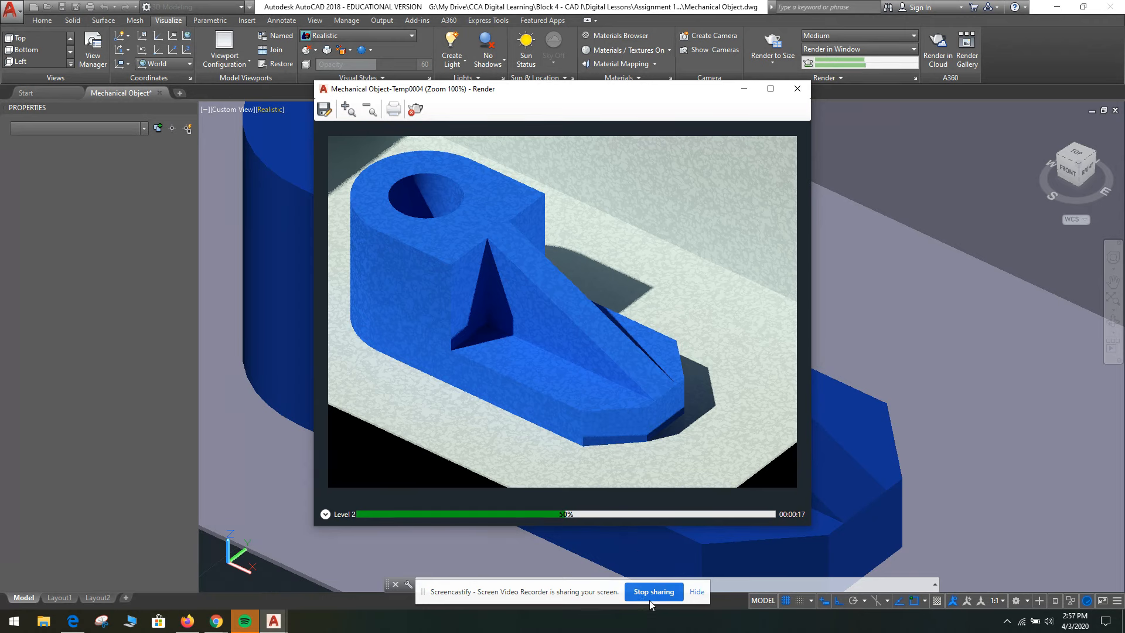
pyautogui.click(797, 89)
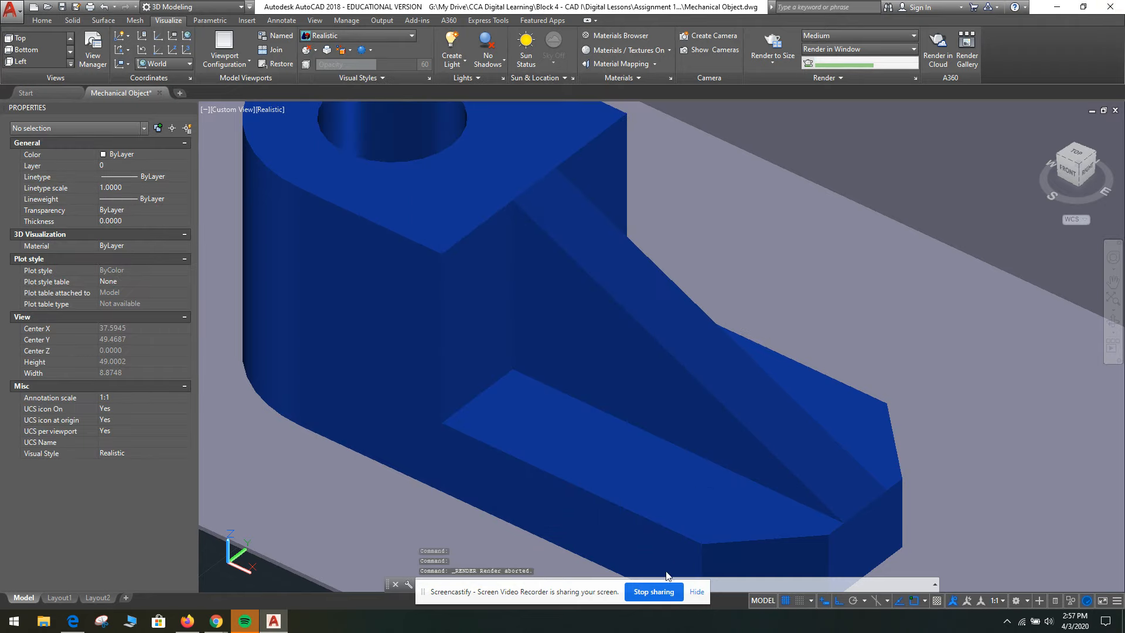